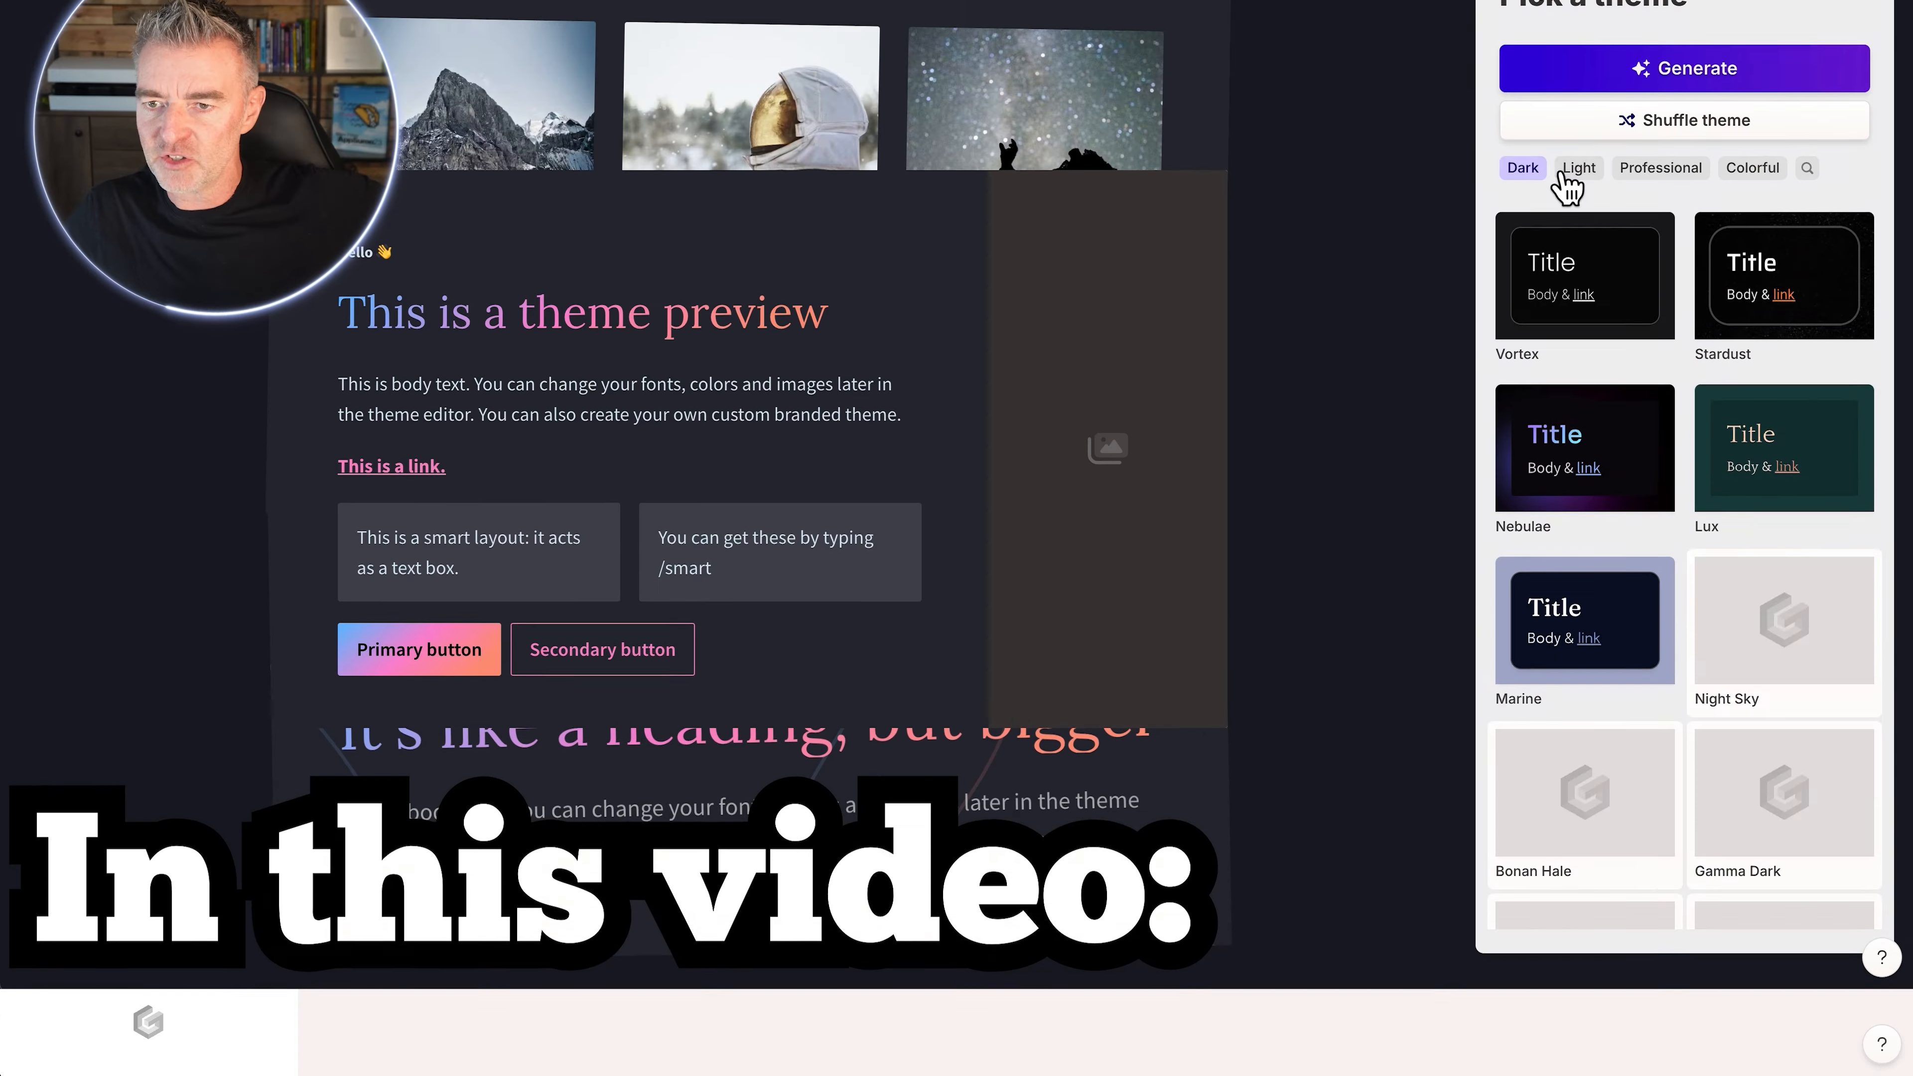
click(1763, 256)
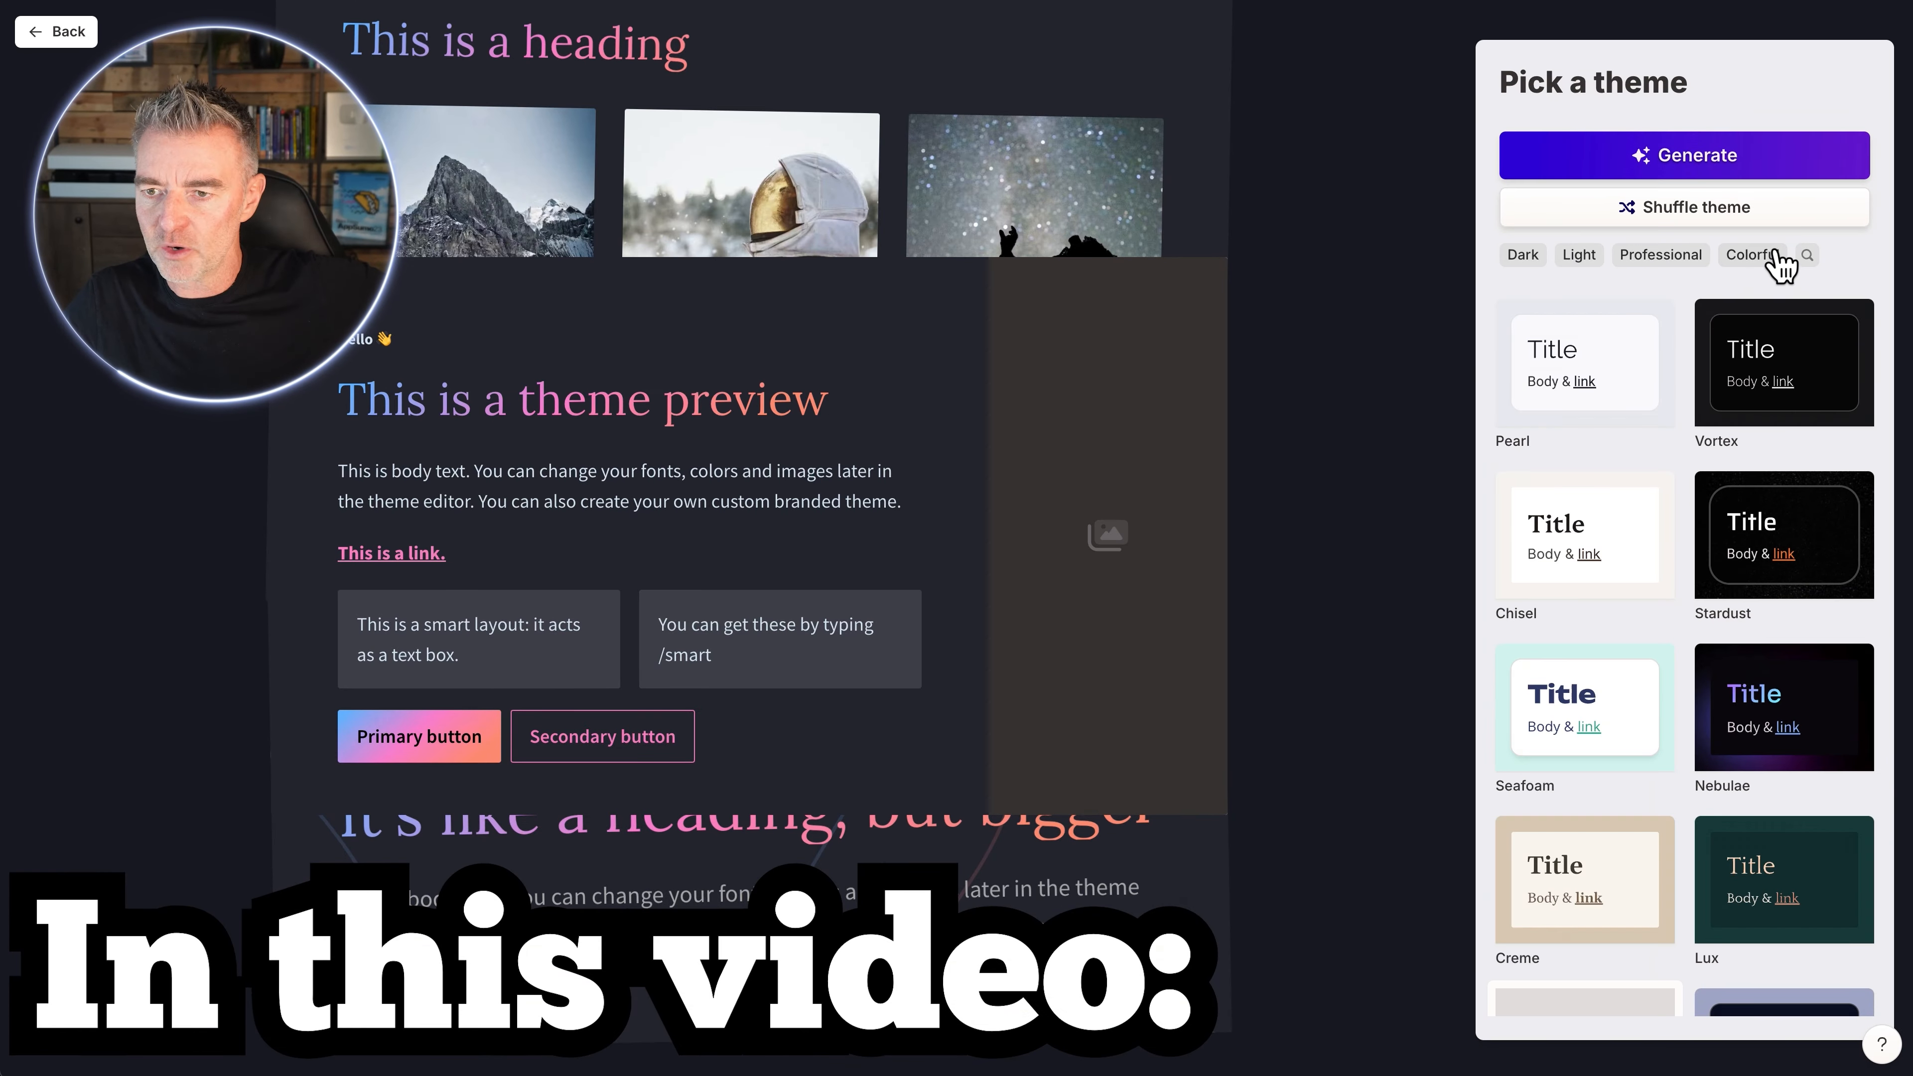
scroll(1774, 550, down, 5)
scroll(1774, 551, up, 2)
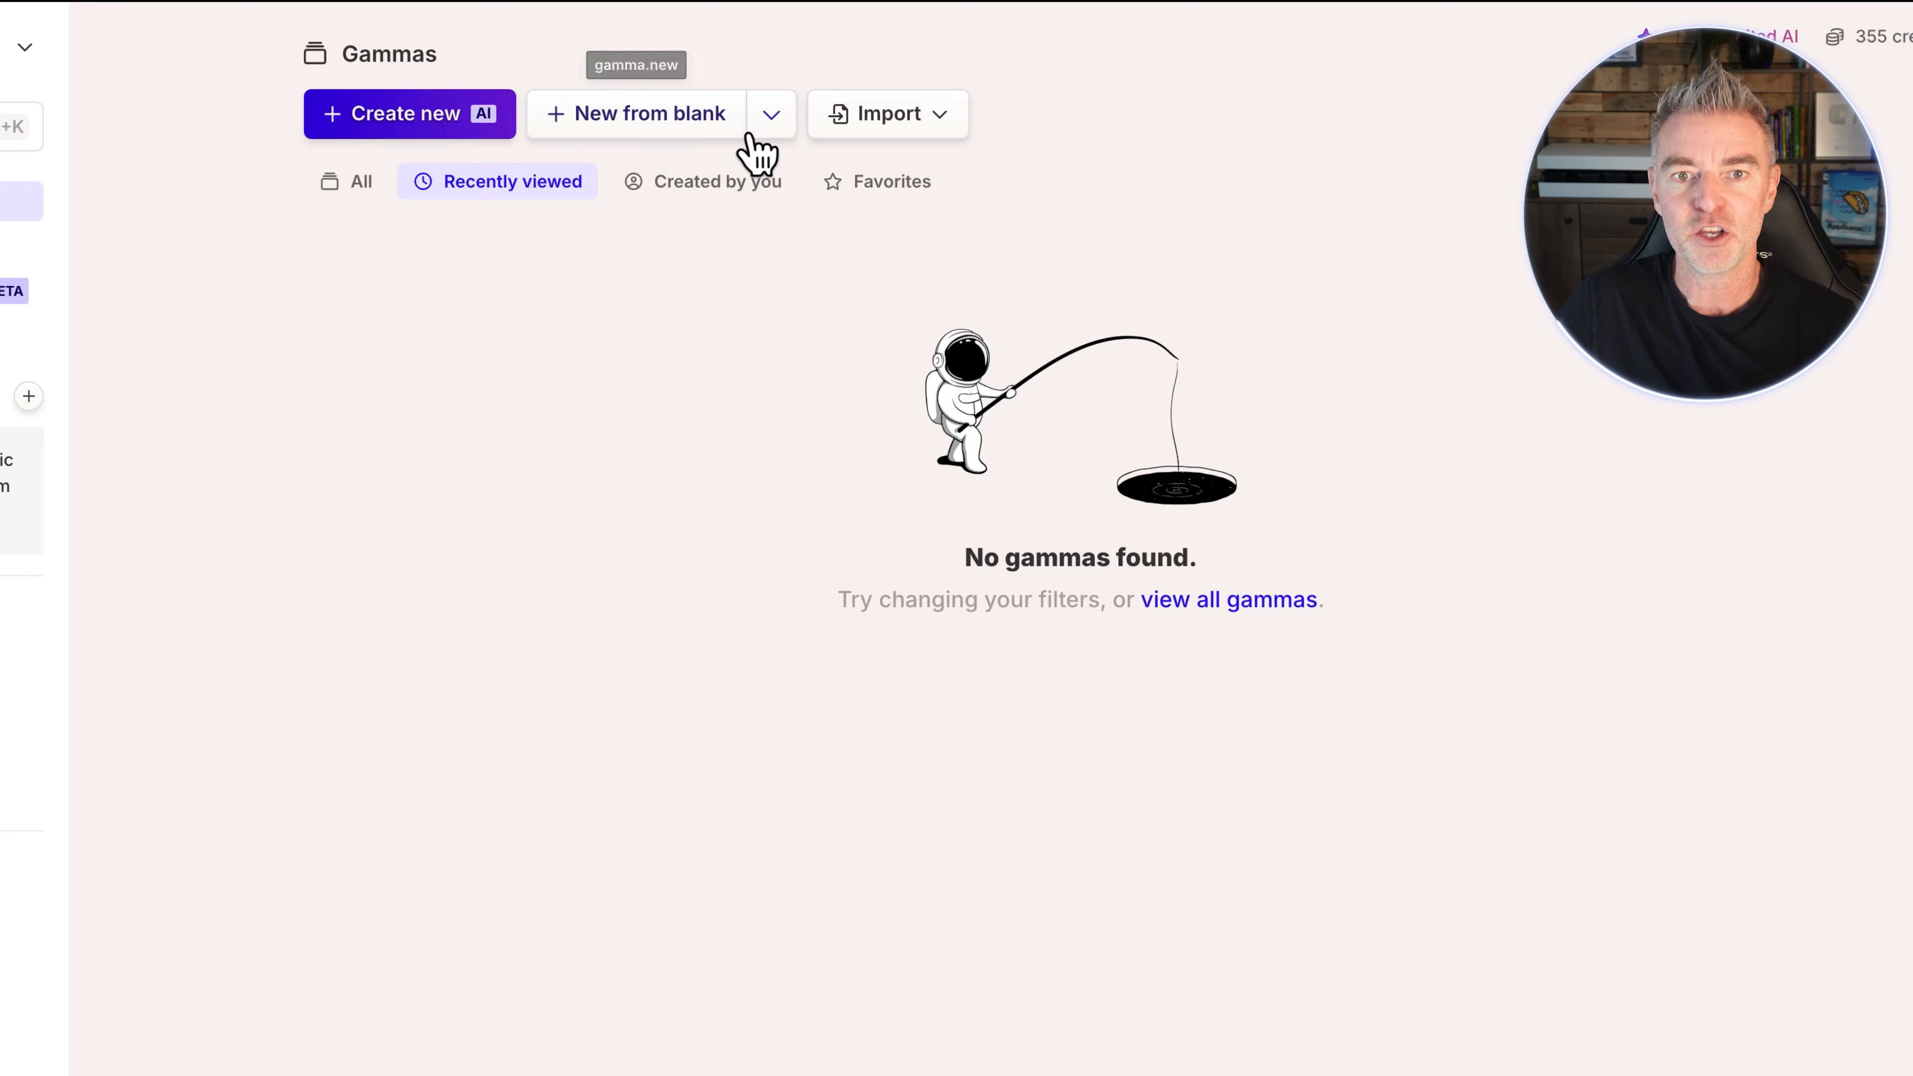
click(769, 114)
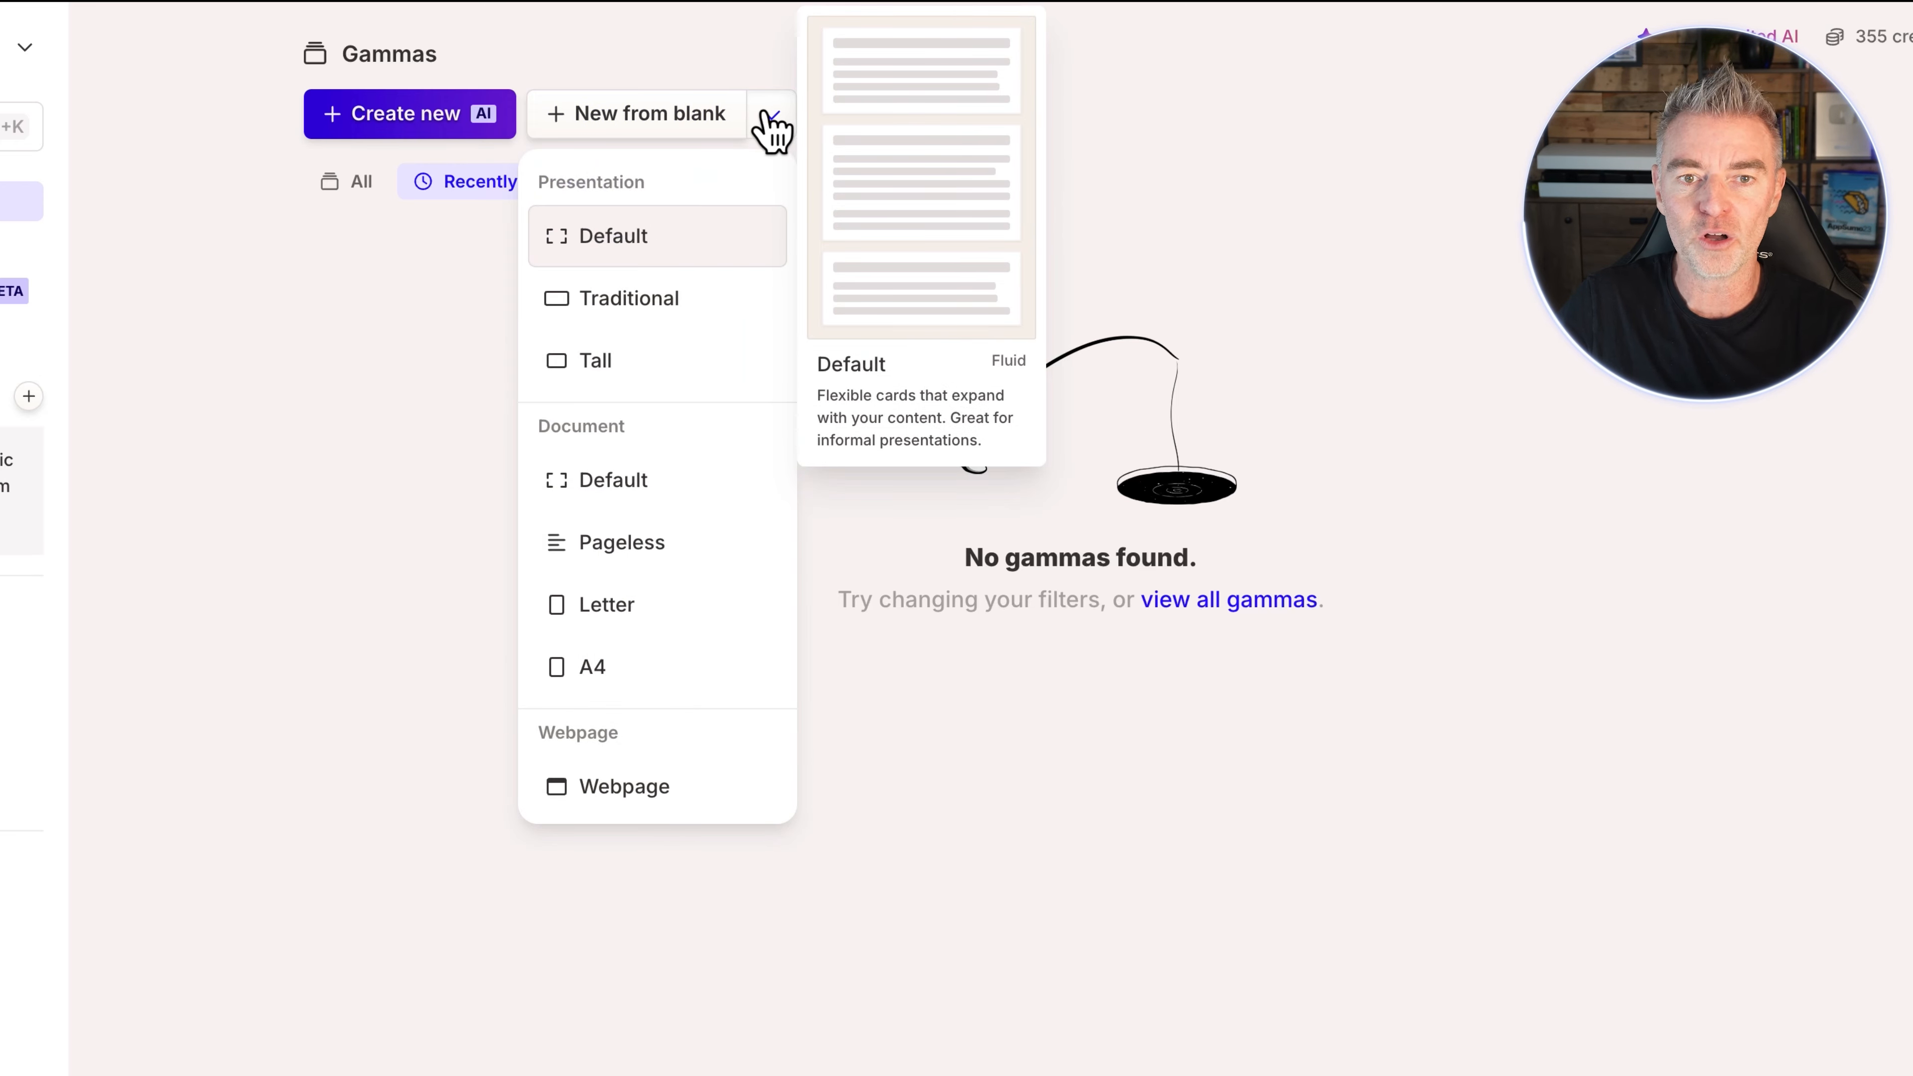
click(369, 575)
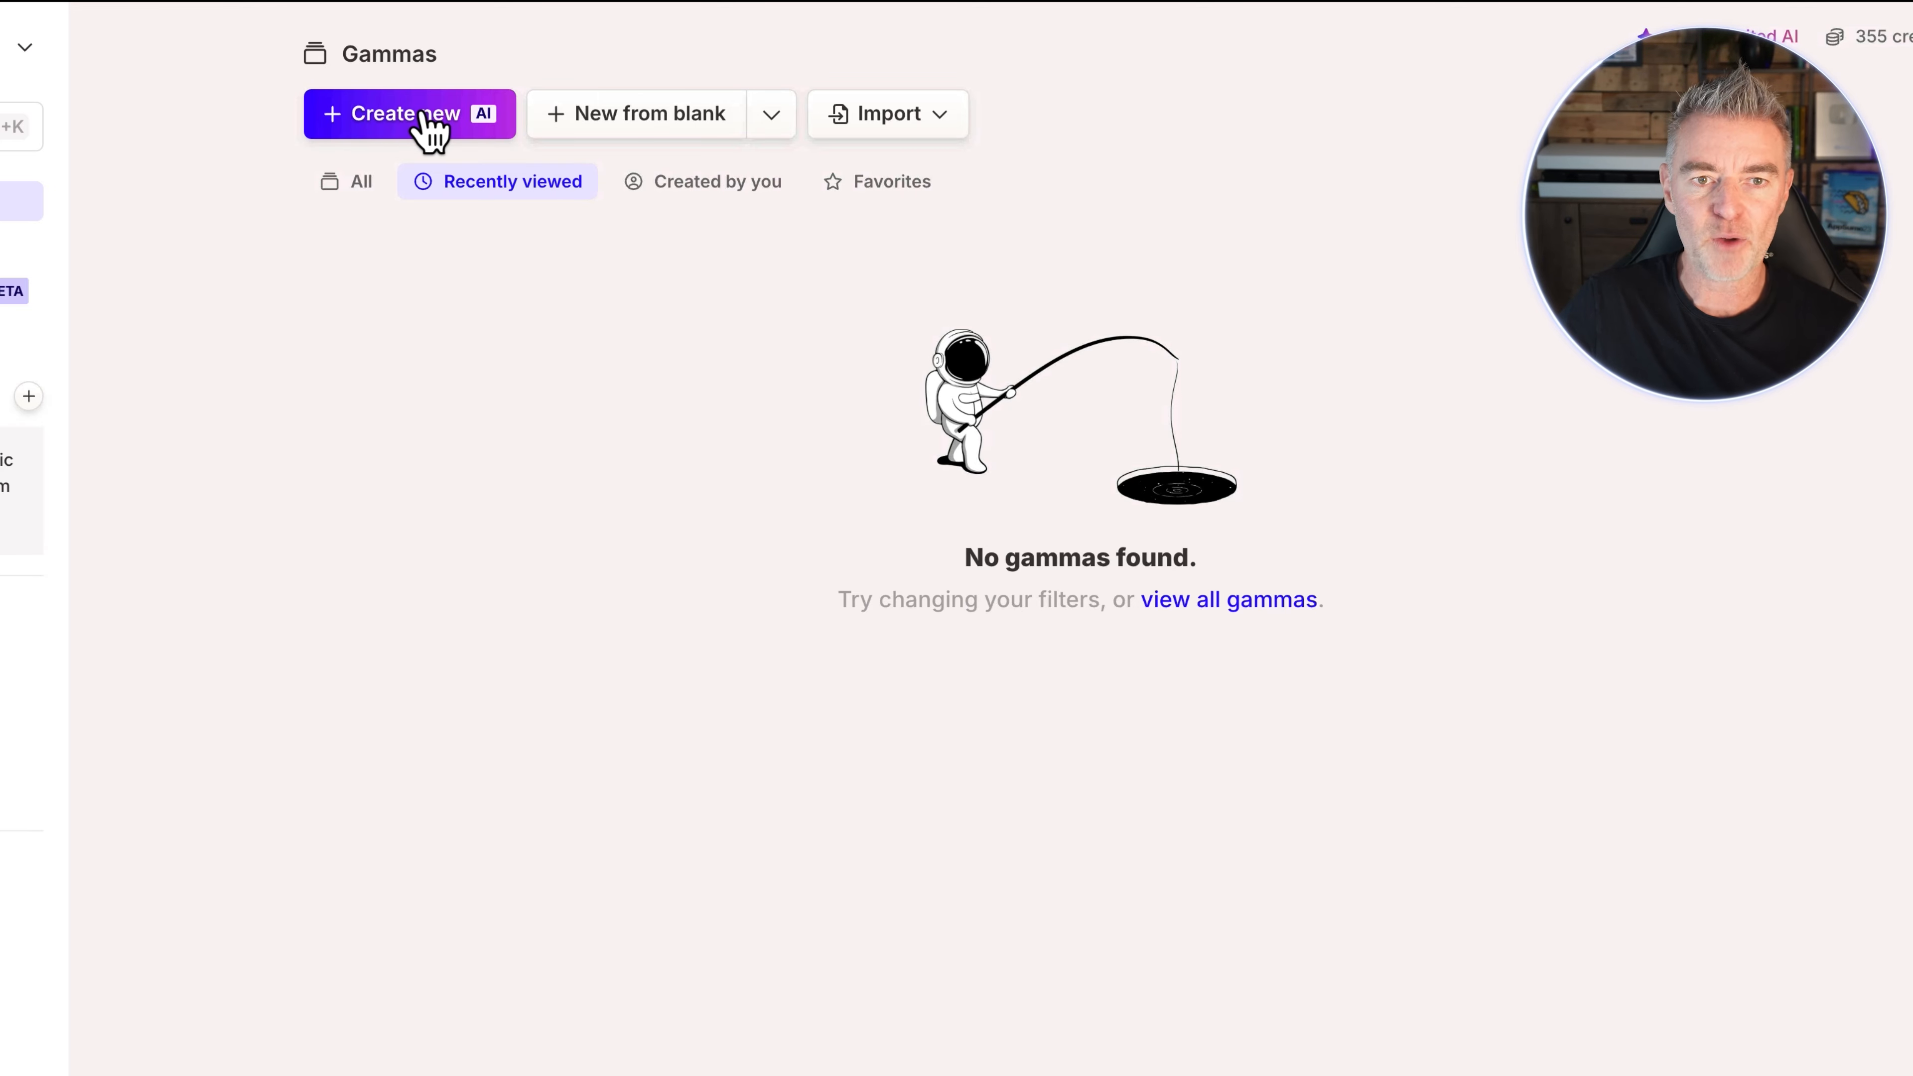
Step: Start a new AI creation generated from a one-line prompt and set the presentation length to 10 cards
click(424, 117)
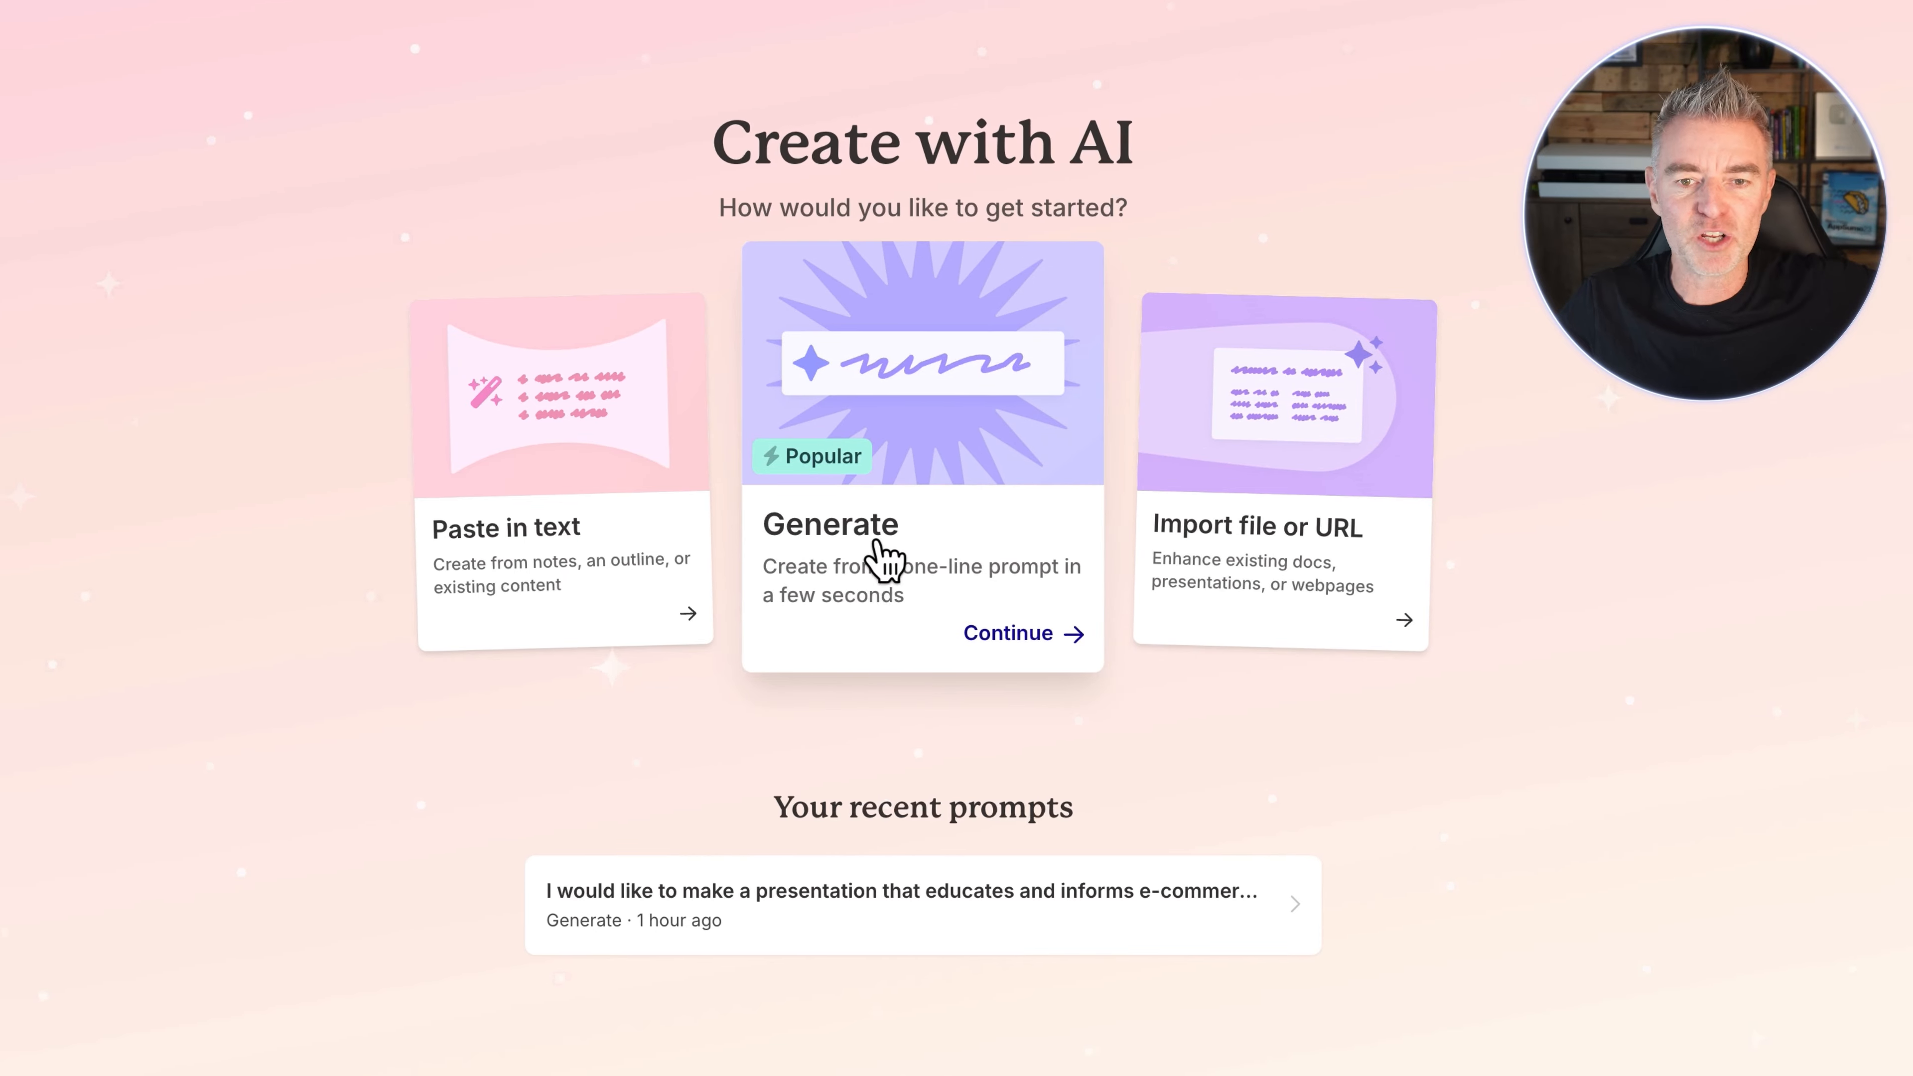
click(1055, 641)
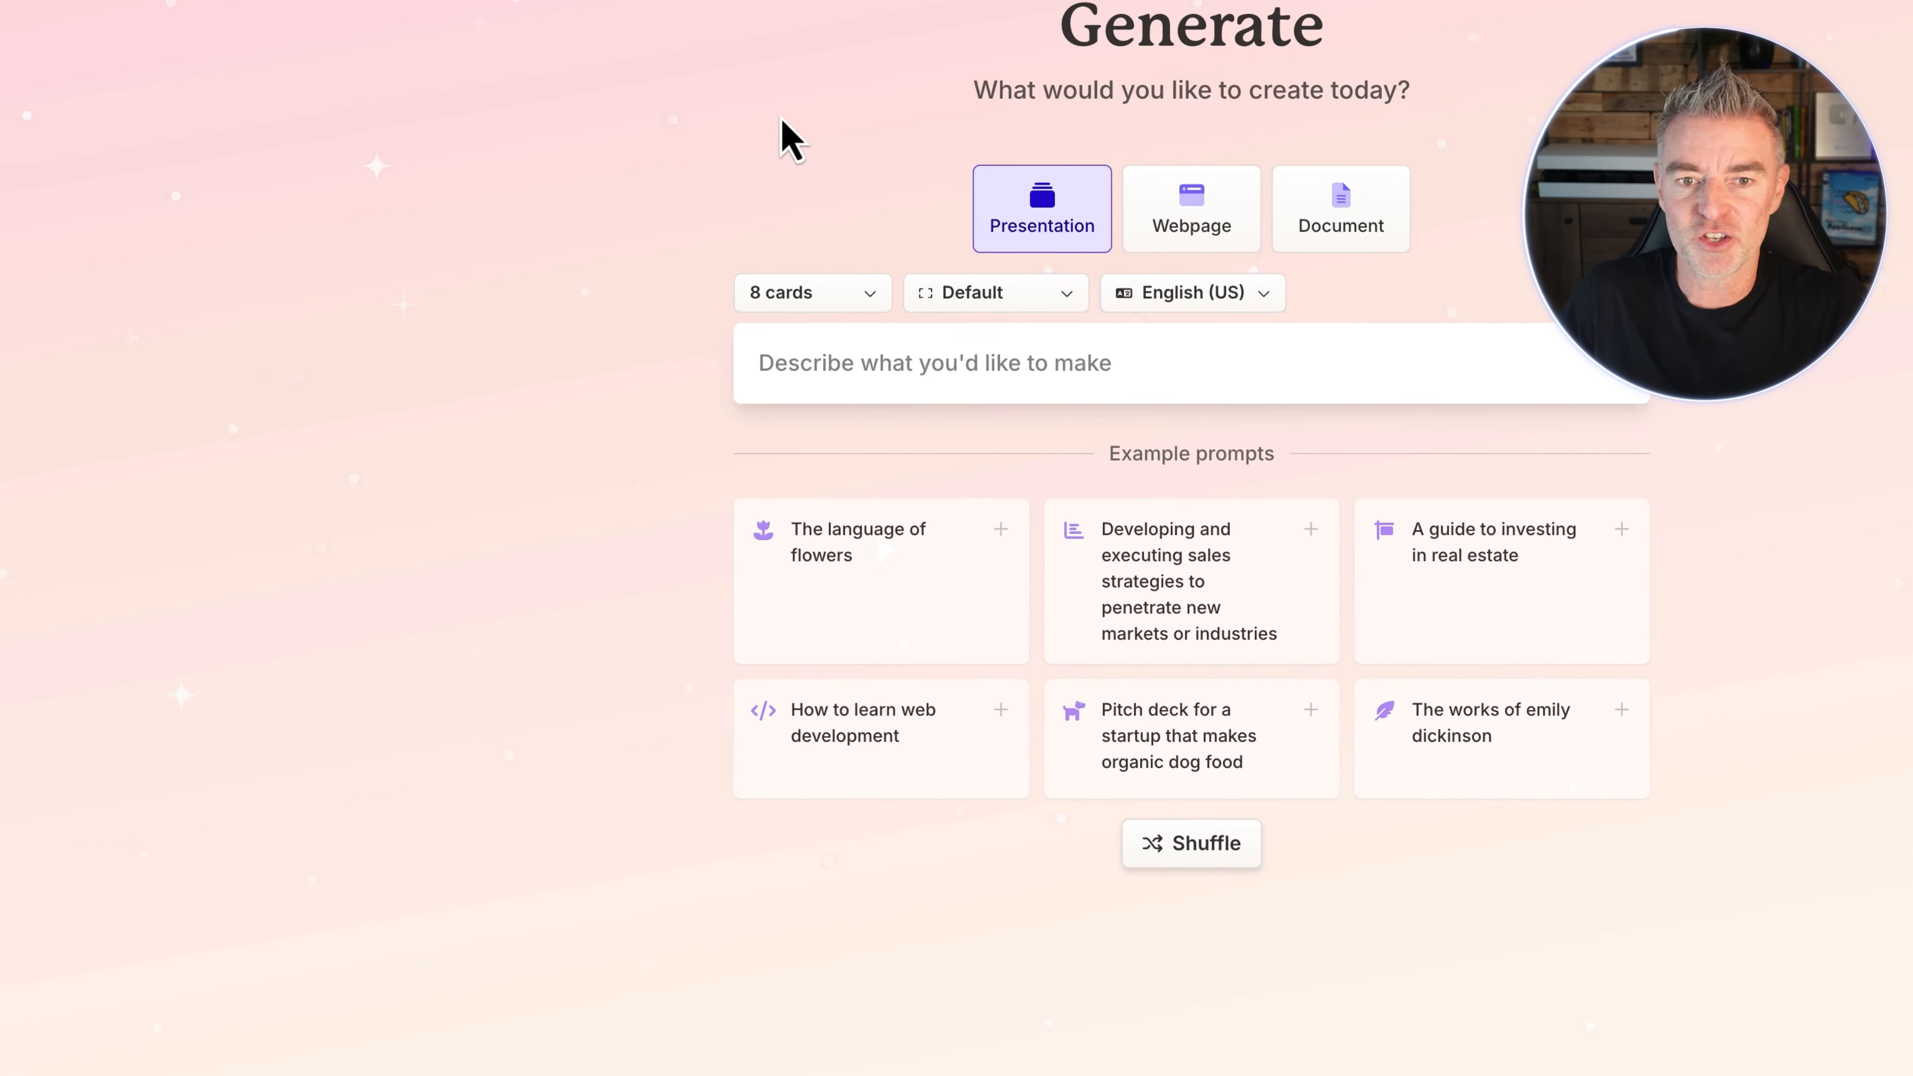
click(797, 290)
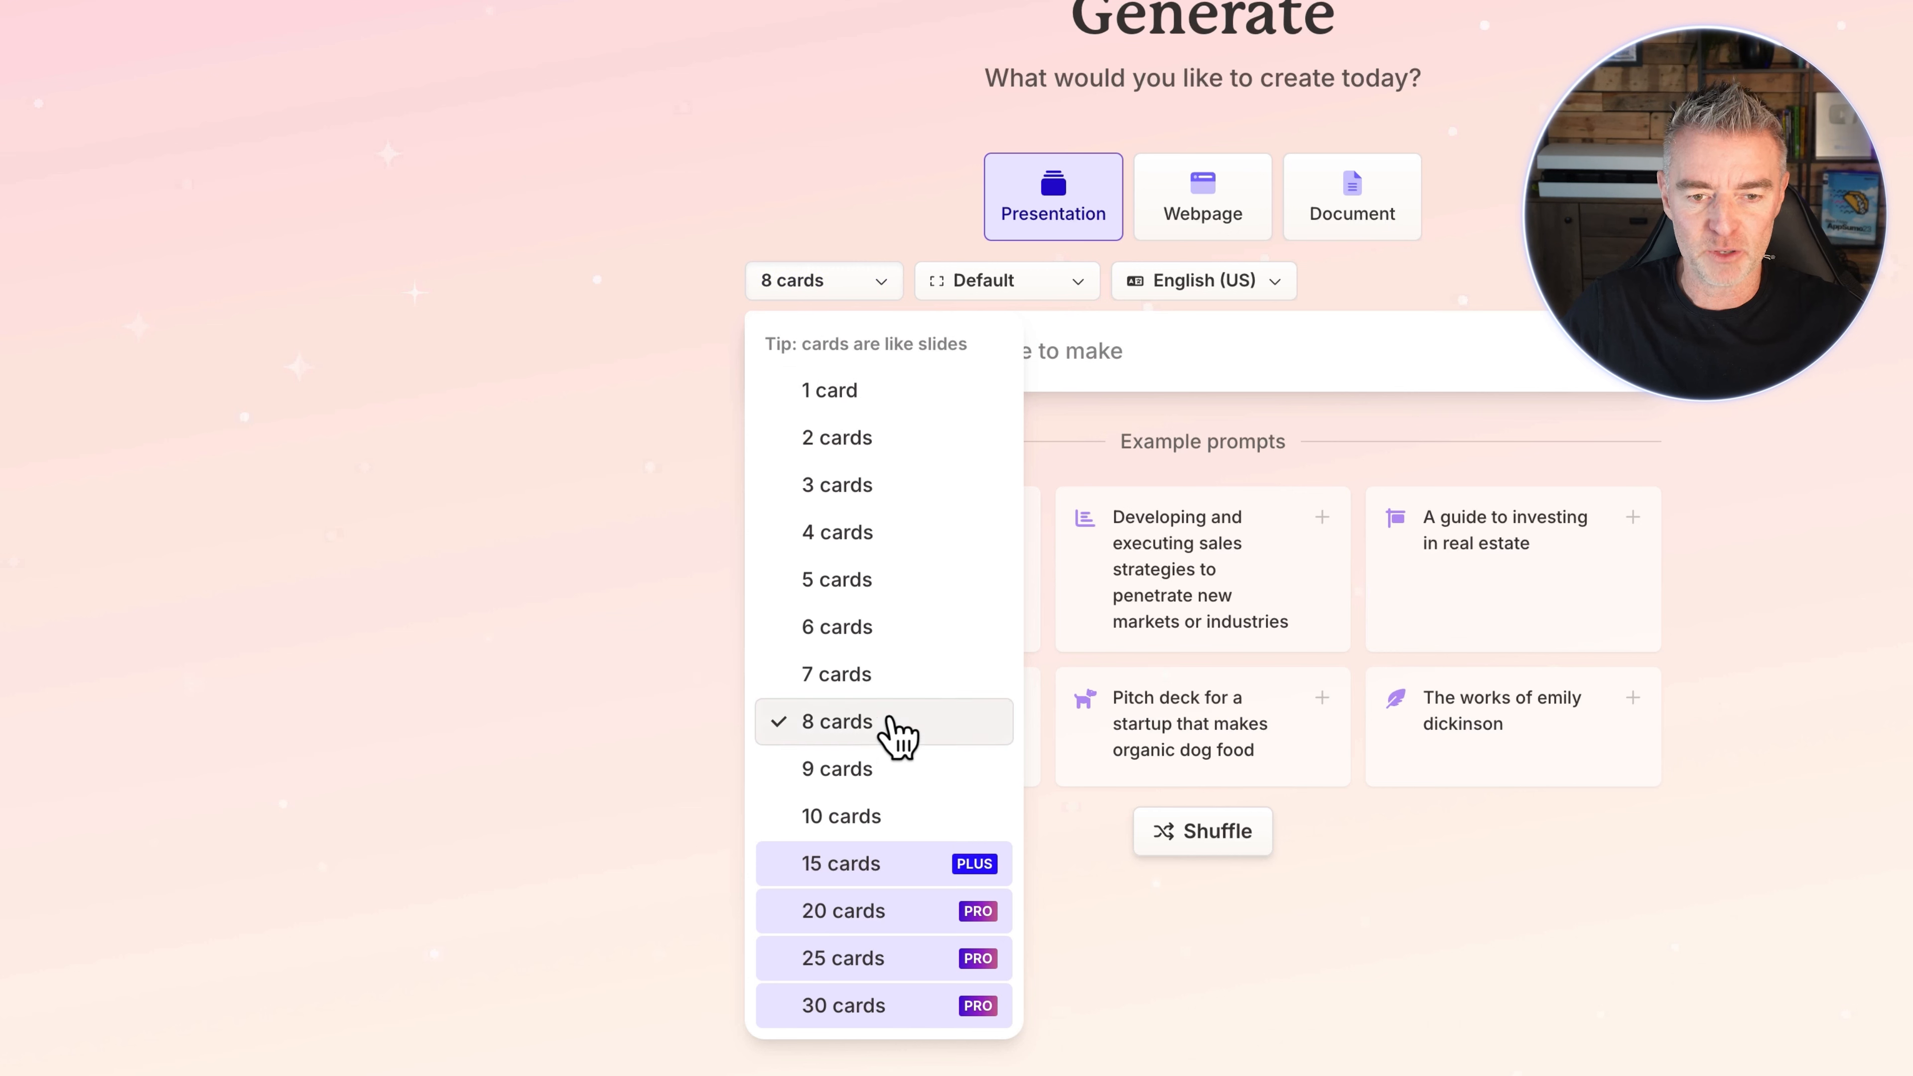
click(846, 815)
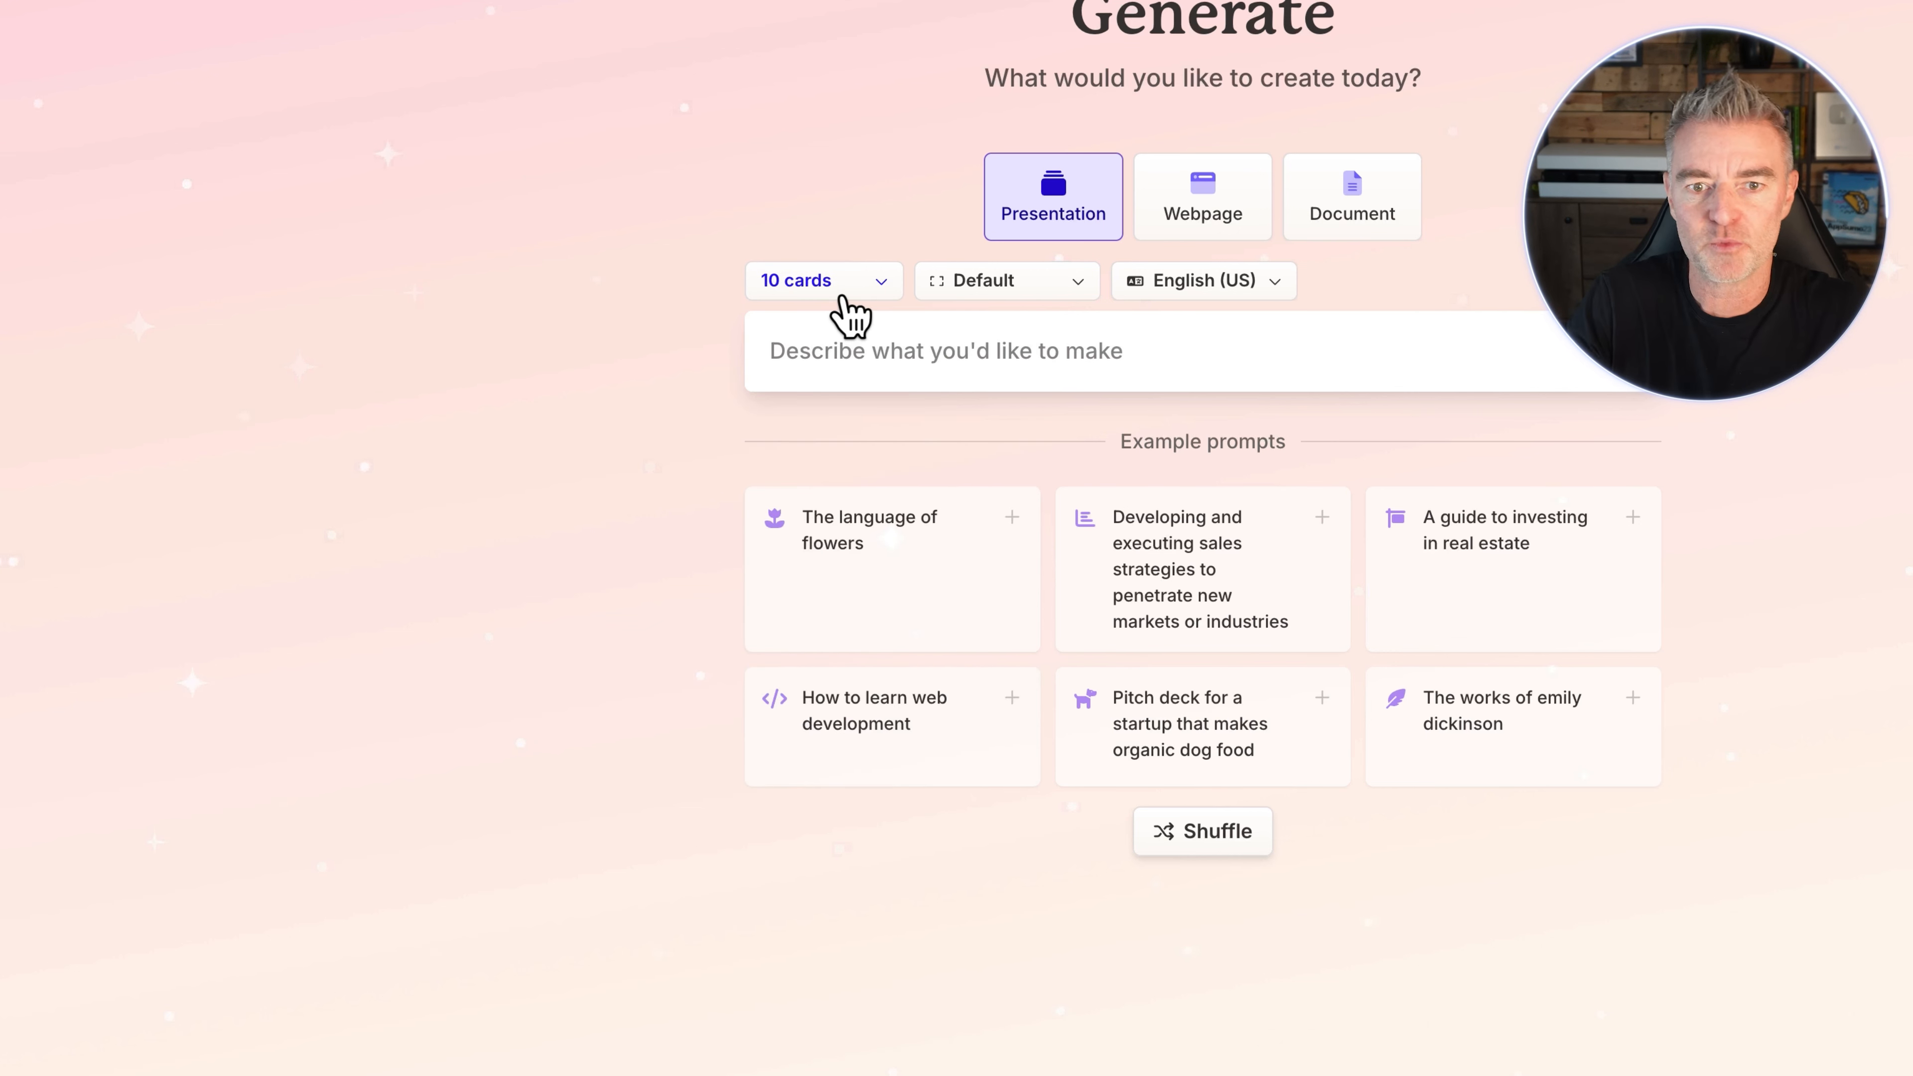
click(843, 301)
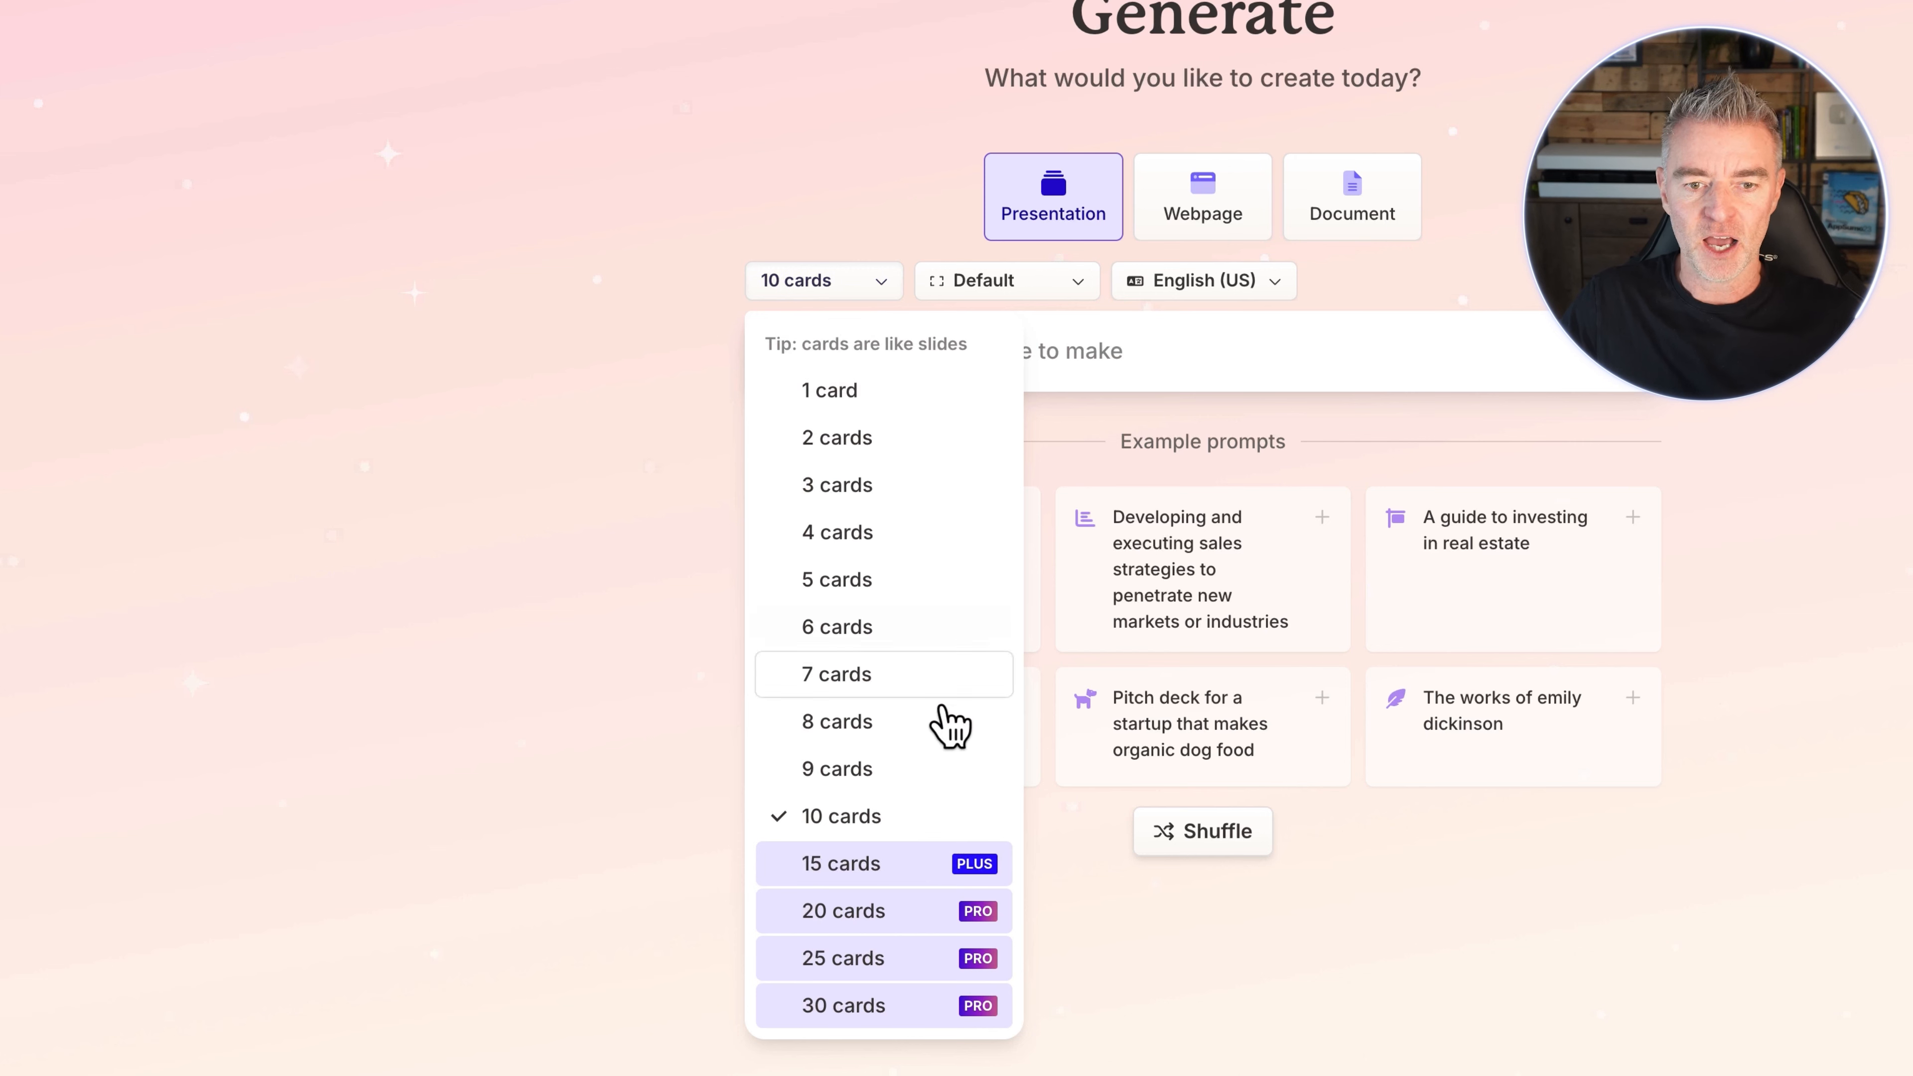
click(839, 825)
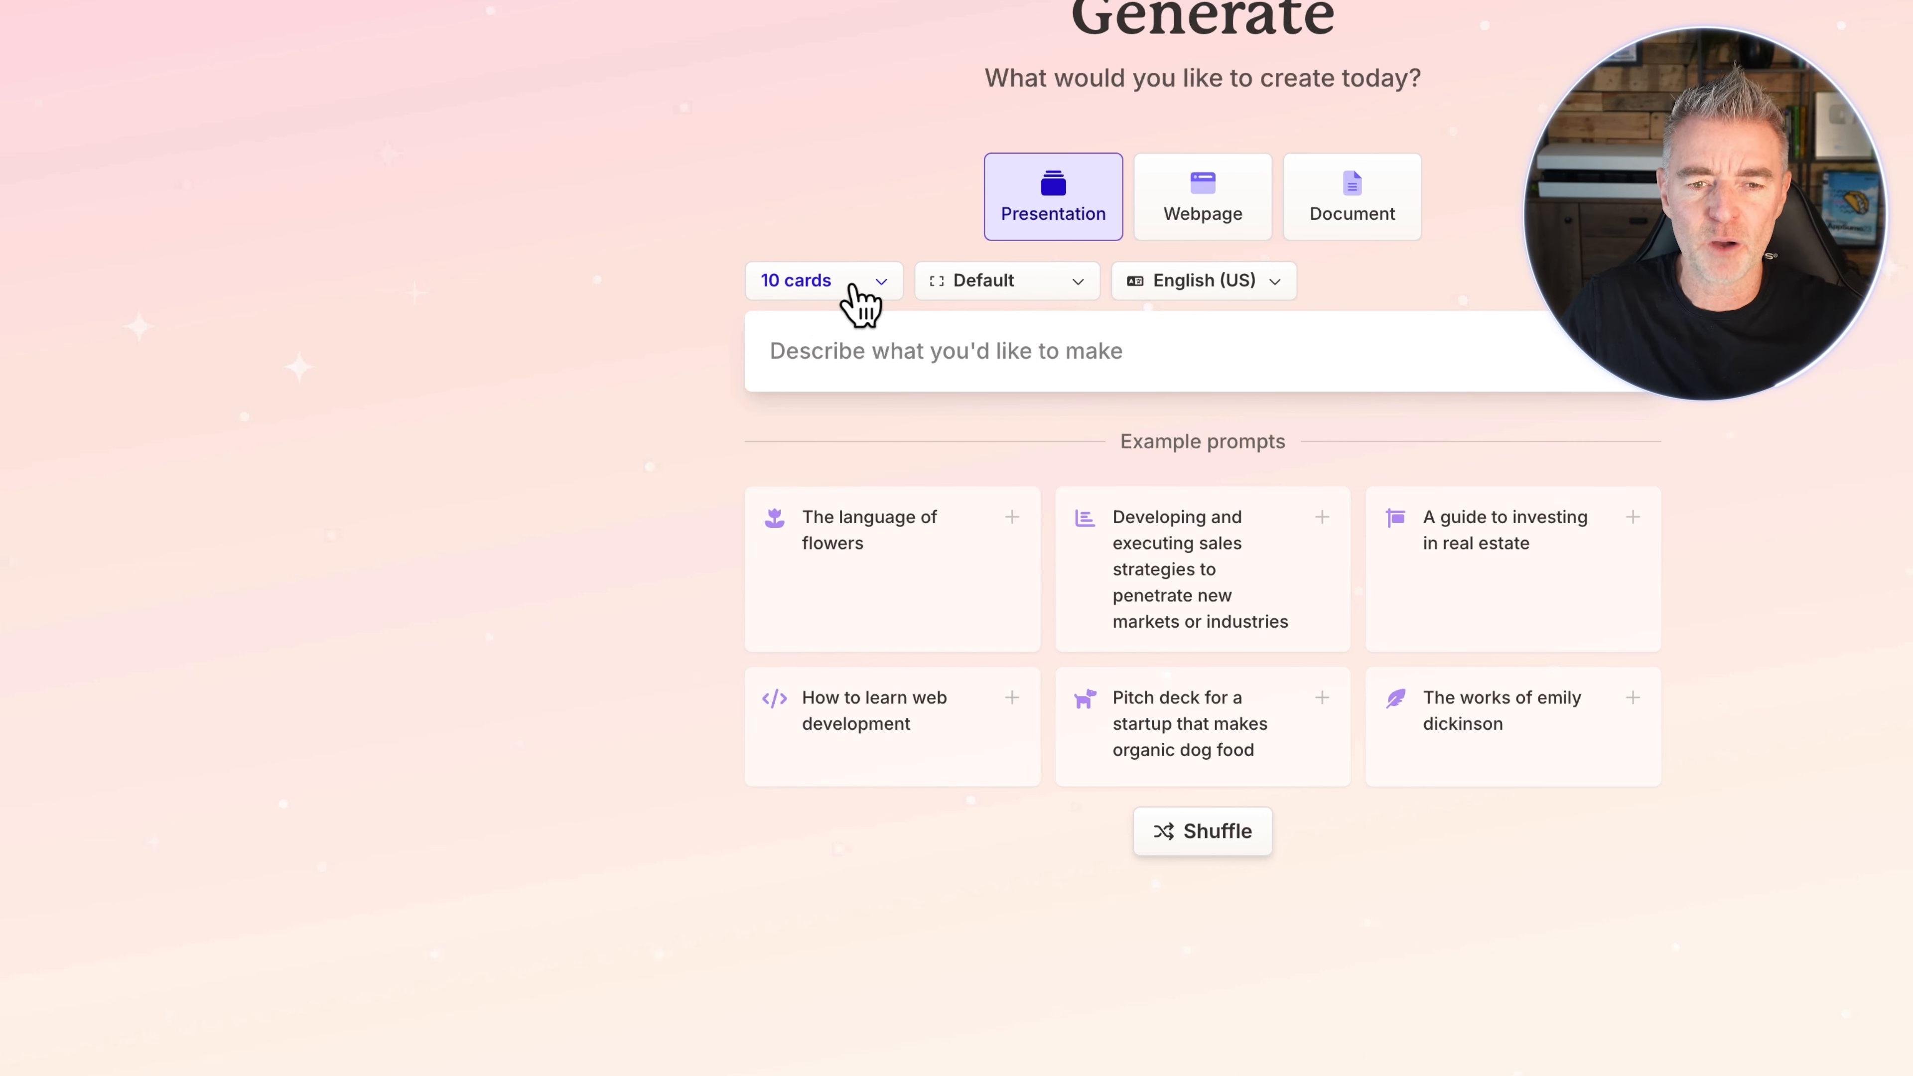
click(860, 303)
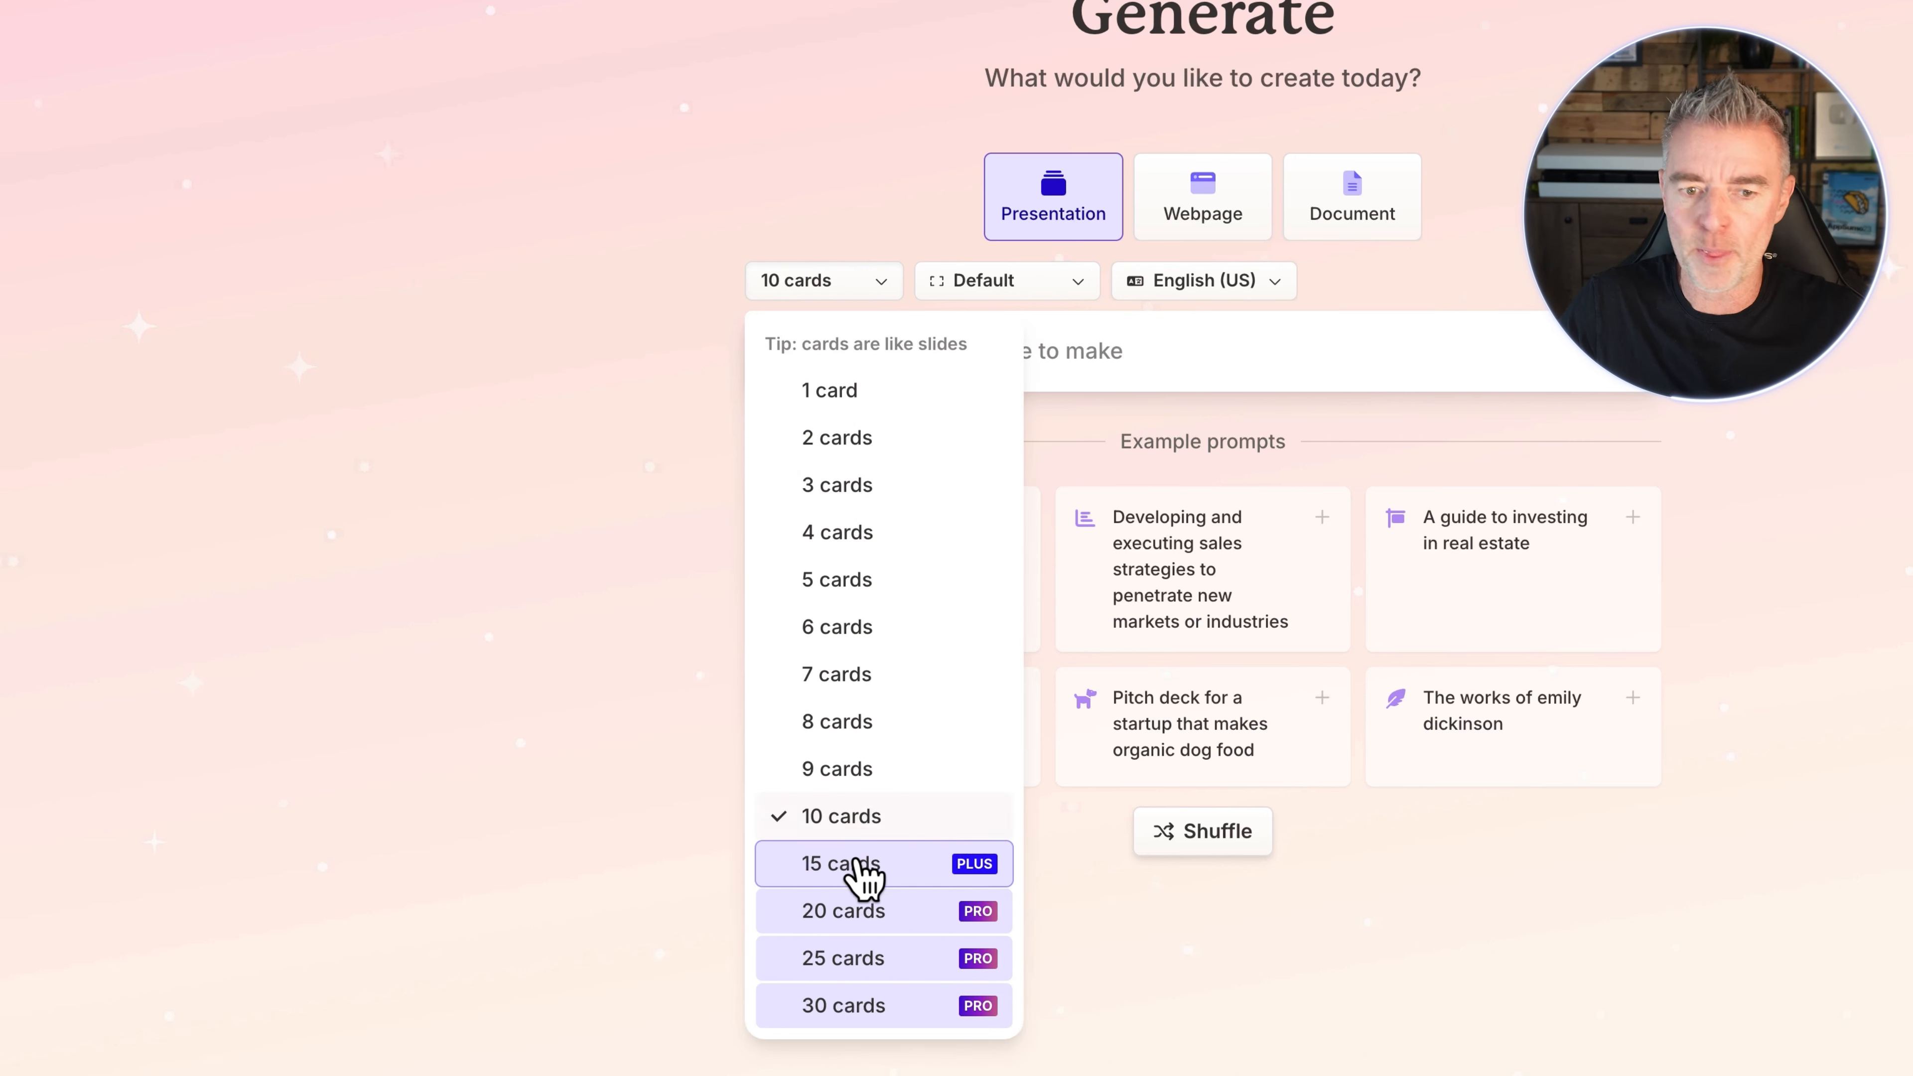
click(558, 435)
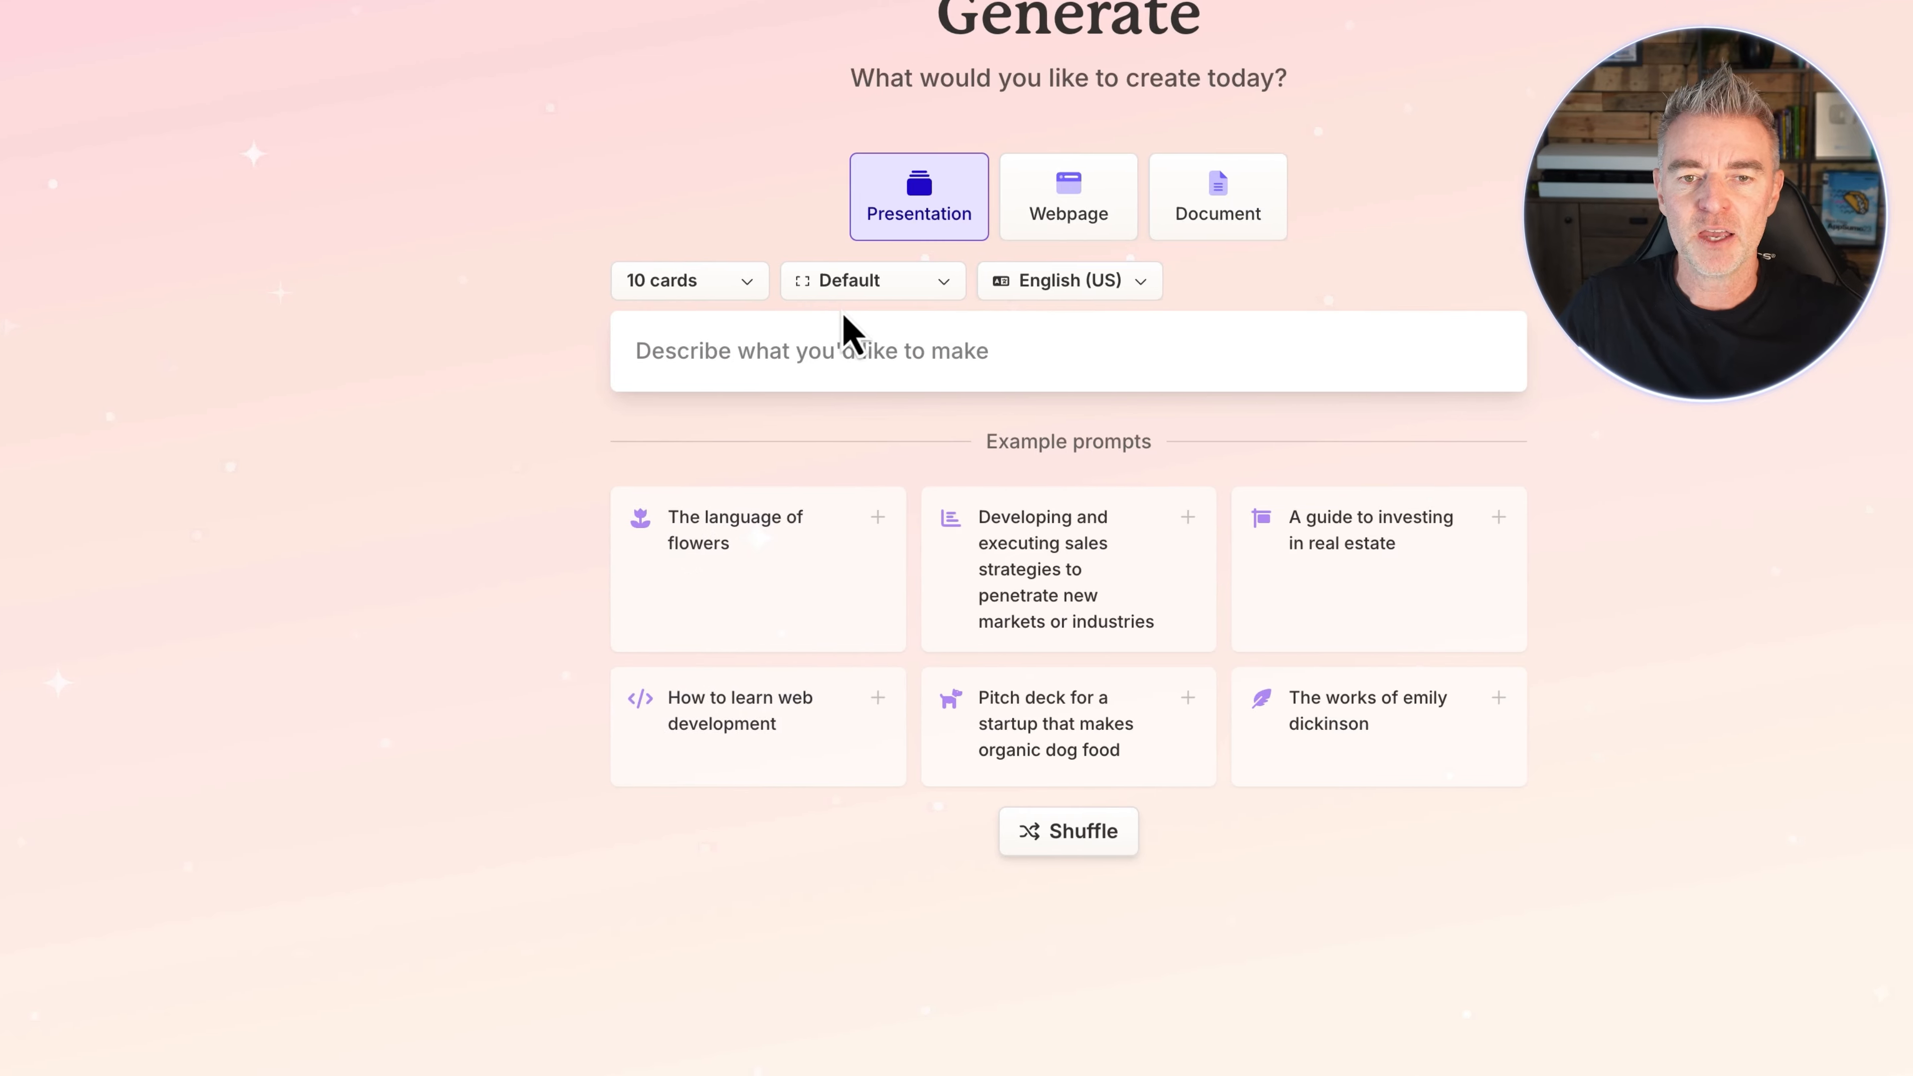
Step: Keep the Default page style for the presentation and set its language to English (UK)
click(950, 286)
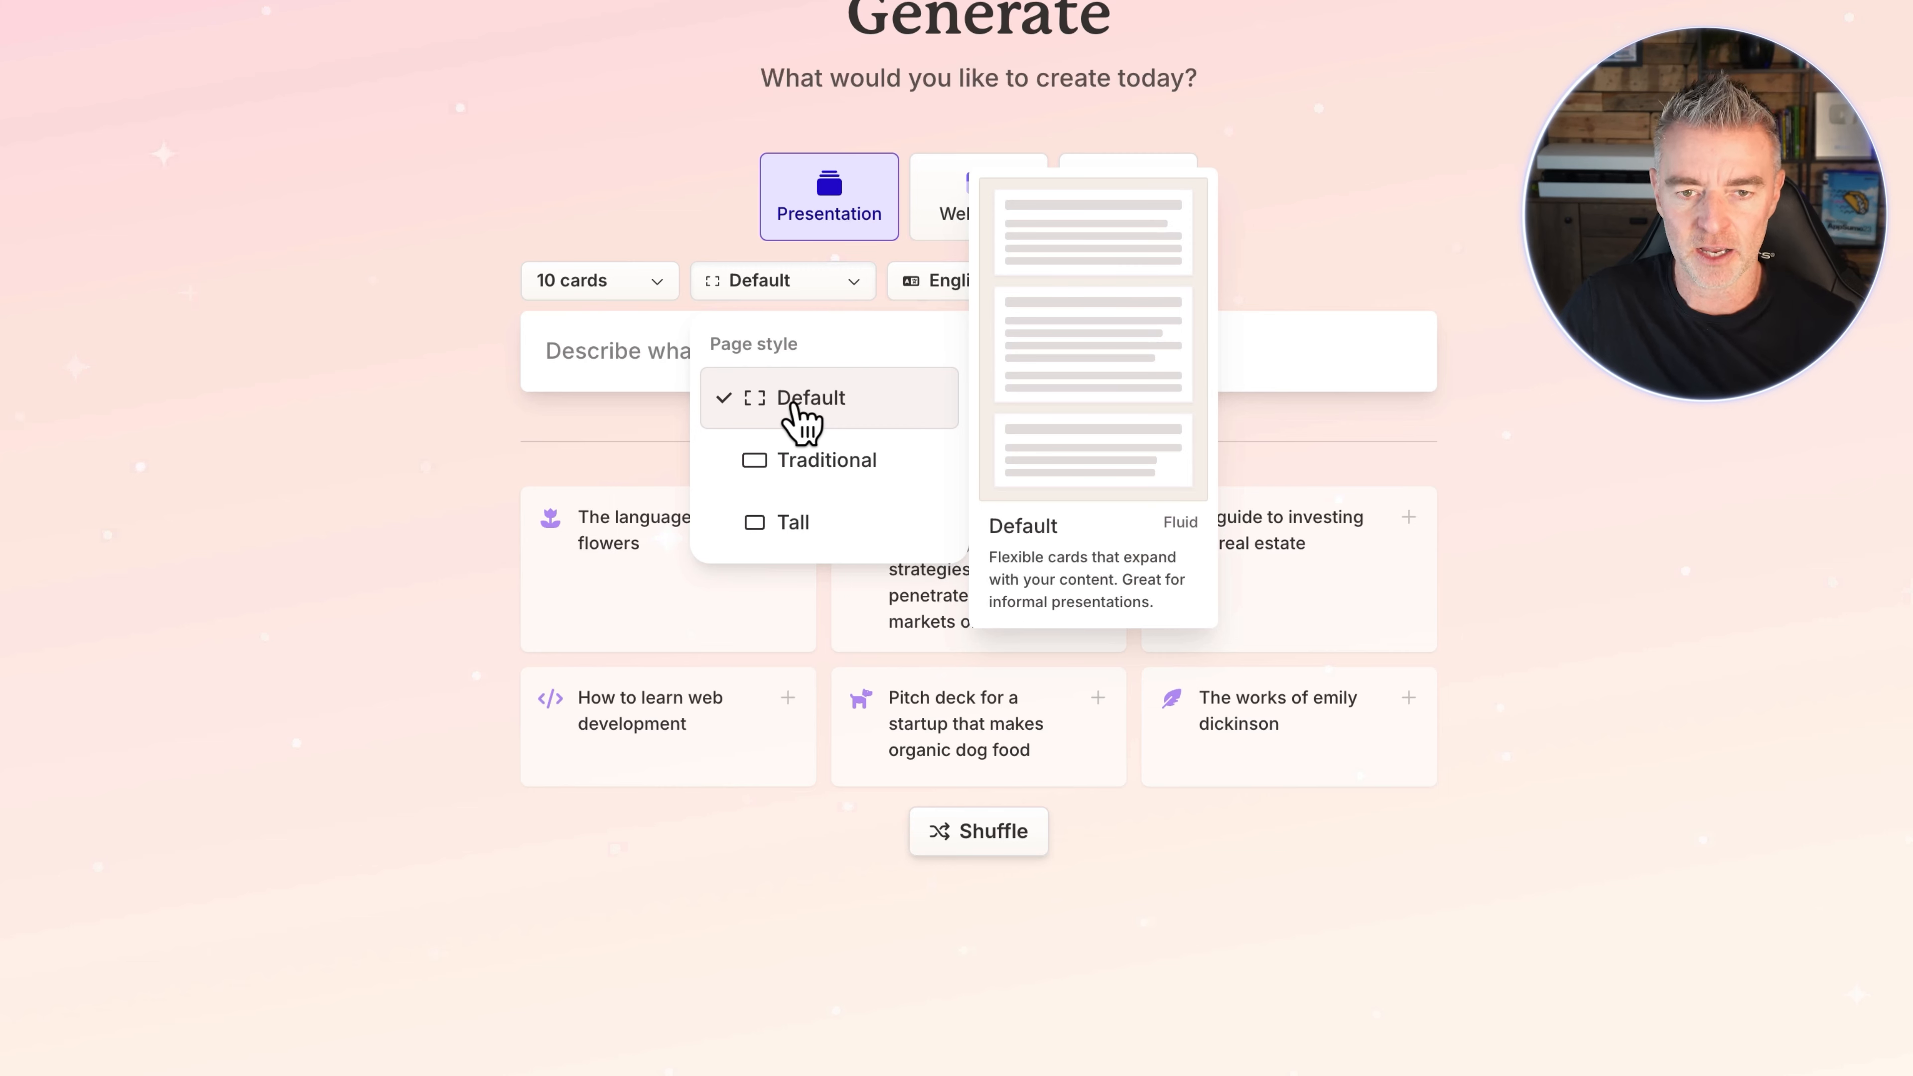
click(794, 405)
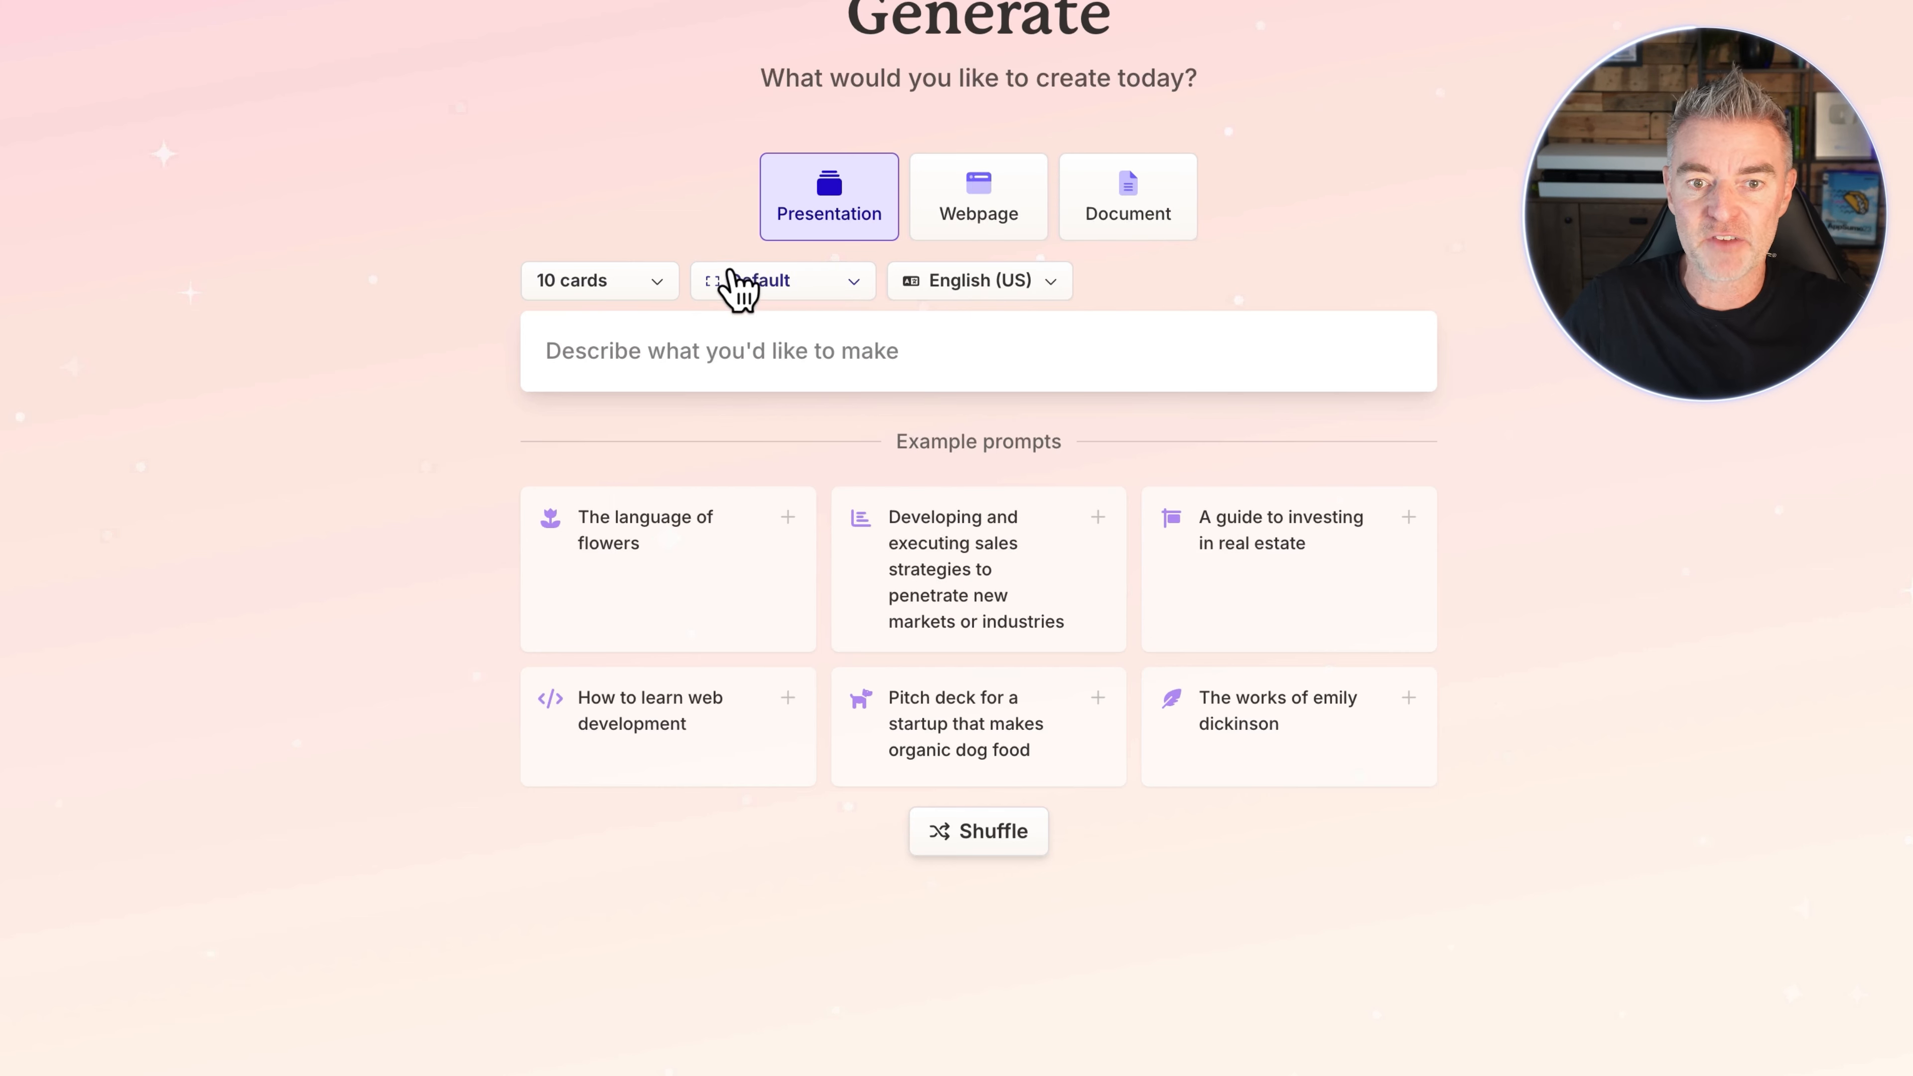
click(1013, 290)
scroll(1032, 513, down, 2)
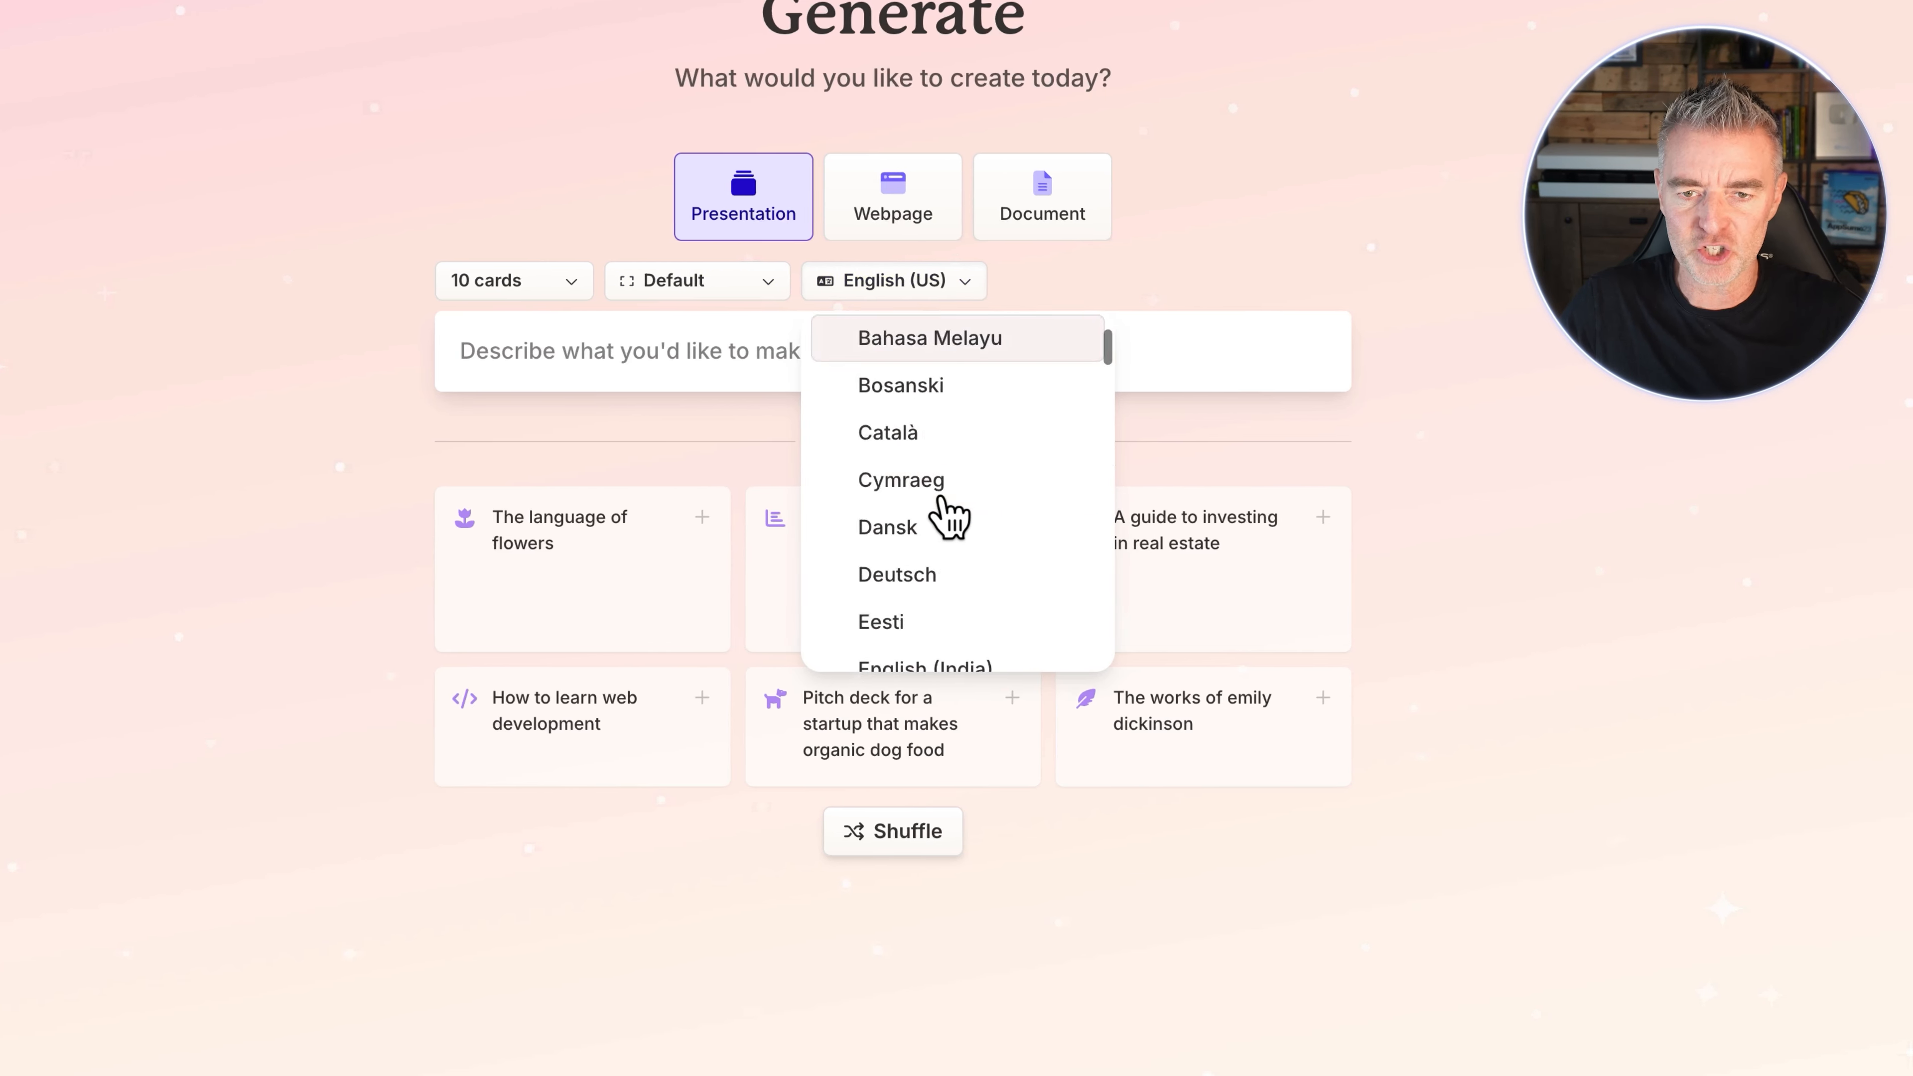
scroll(951, 519, down, 15)
scroll(949, 519, up, 12)
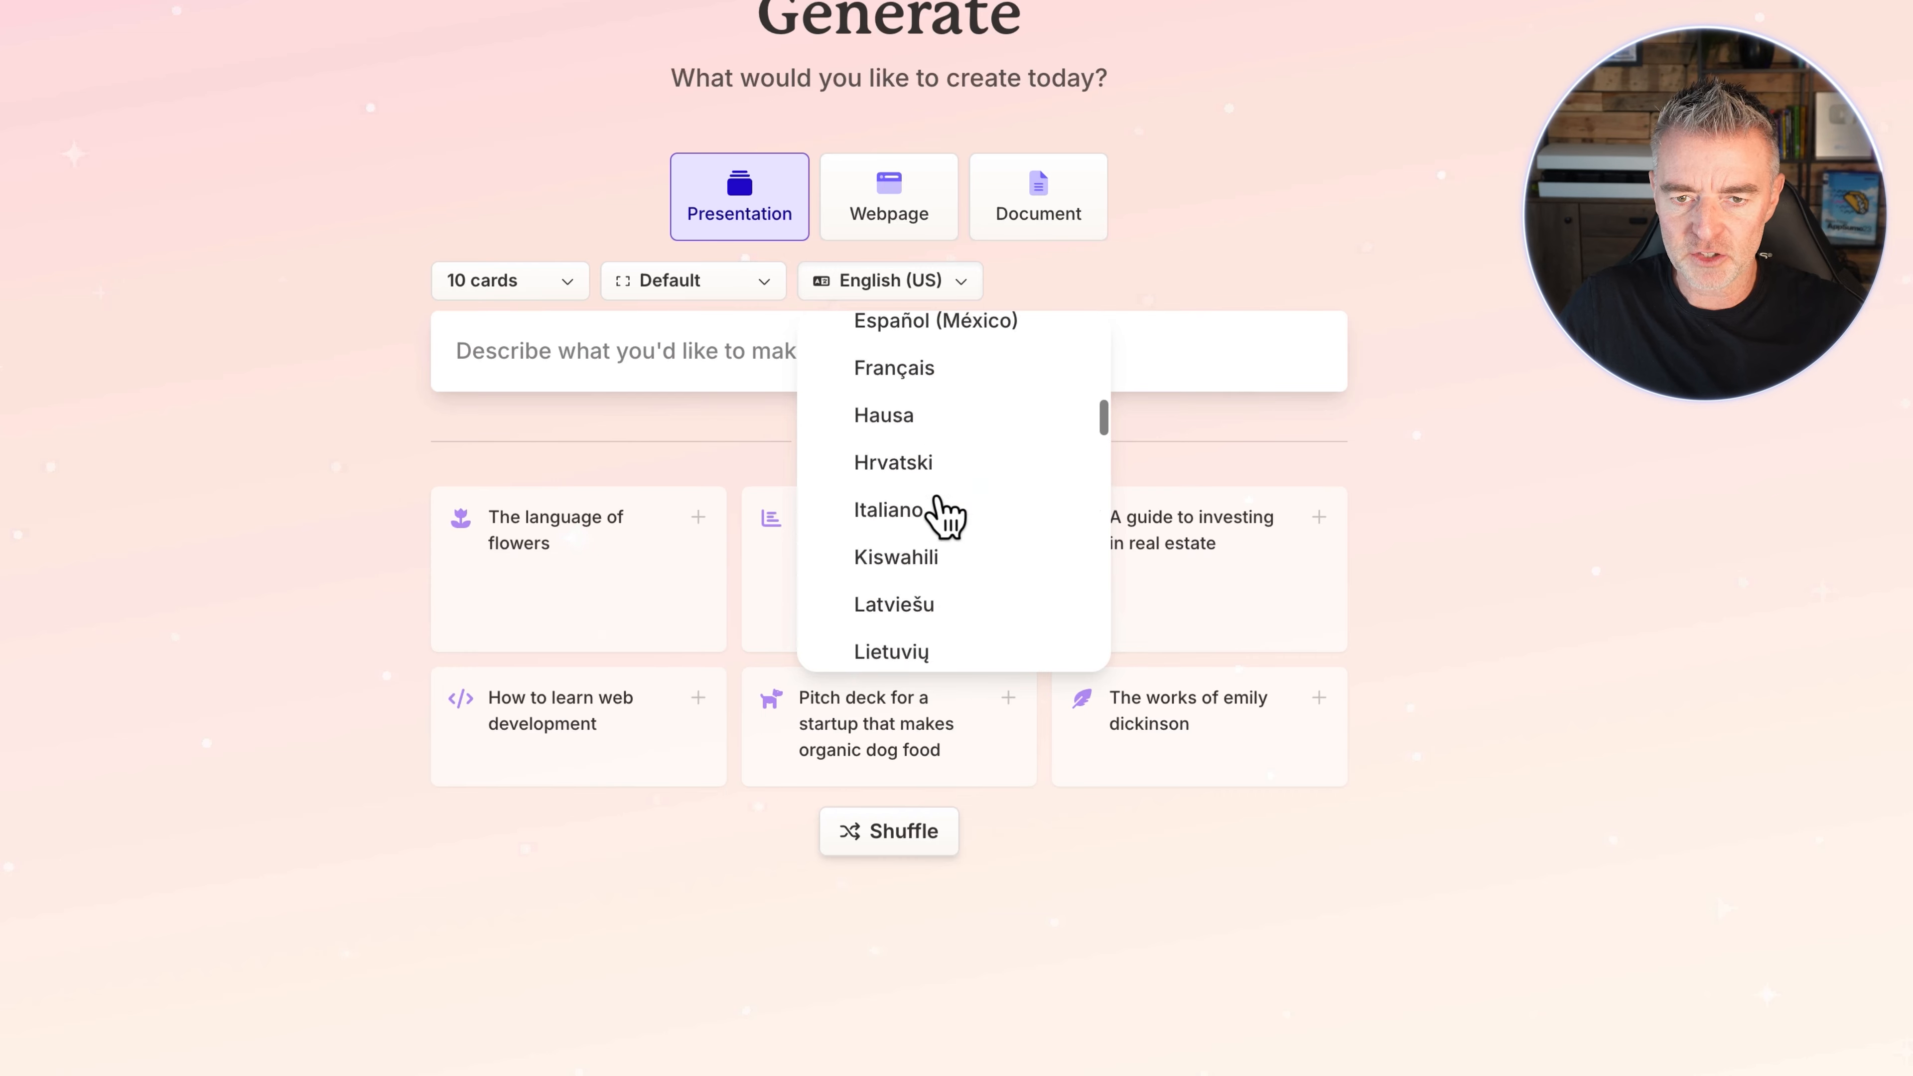
scroll(946, 516, up, 5)
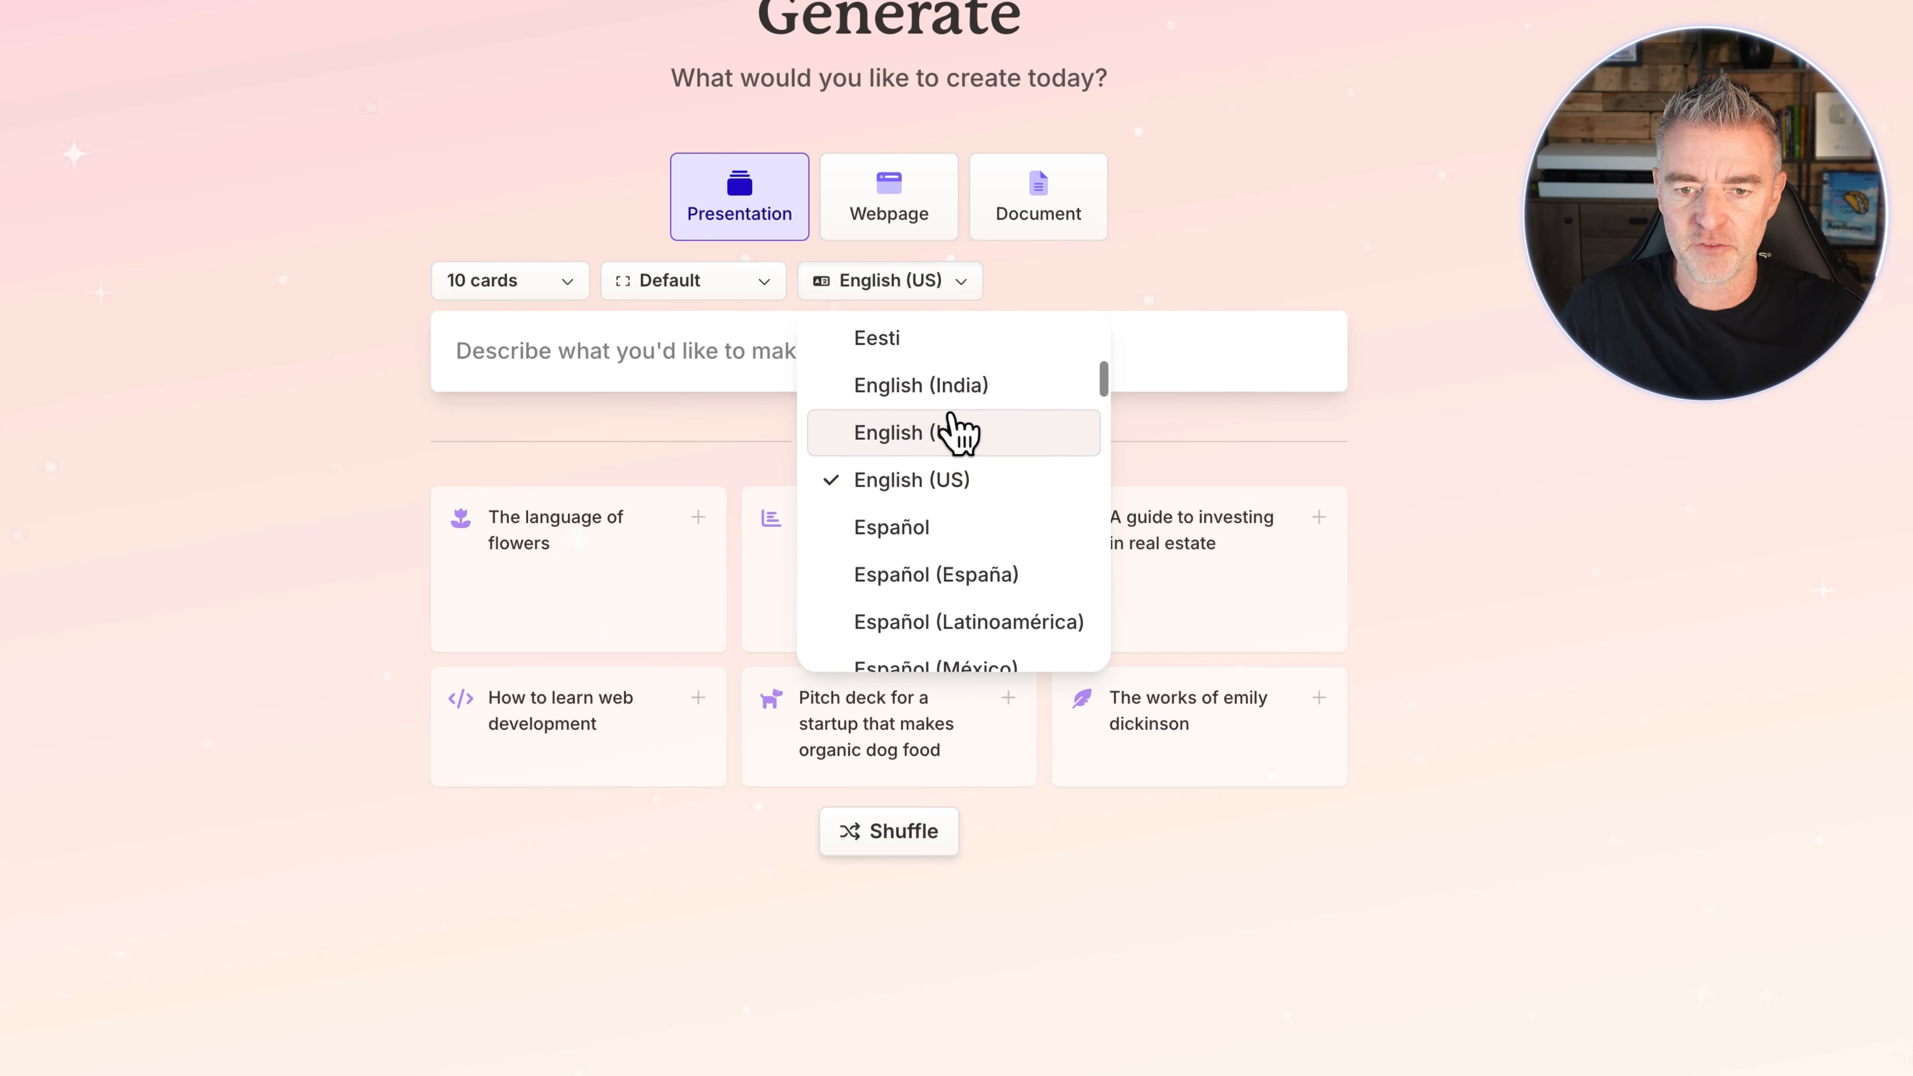
click(925, 435)
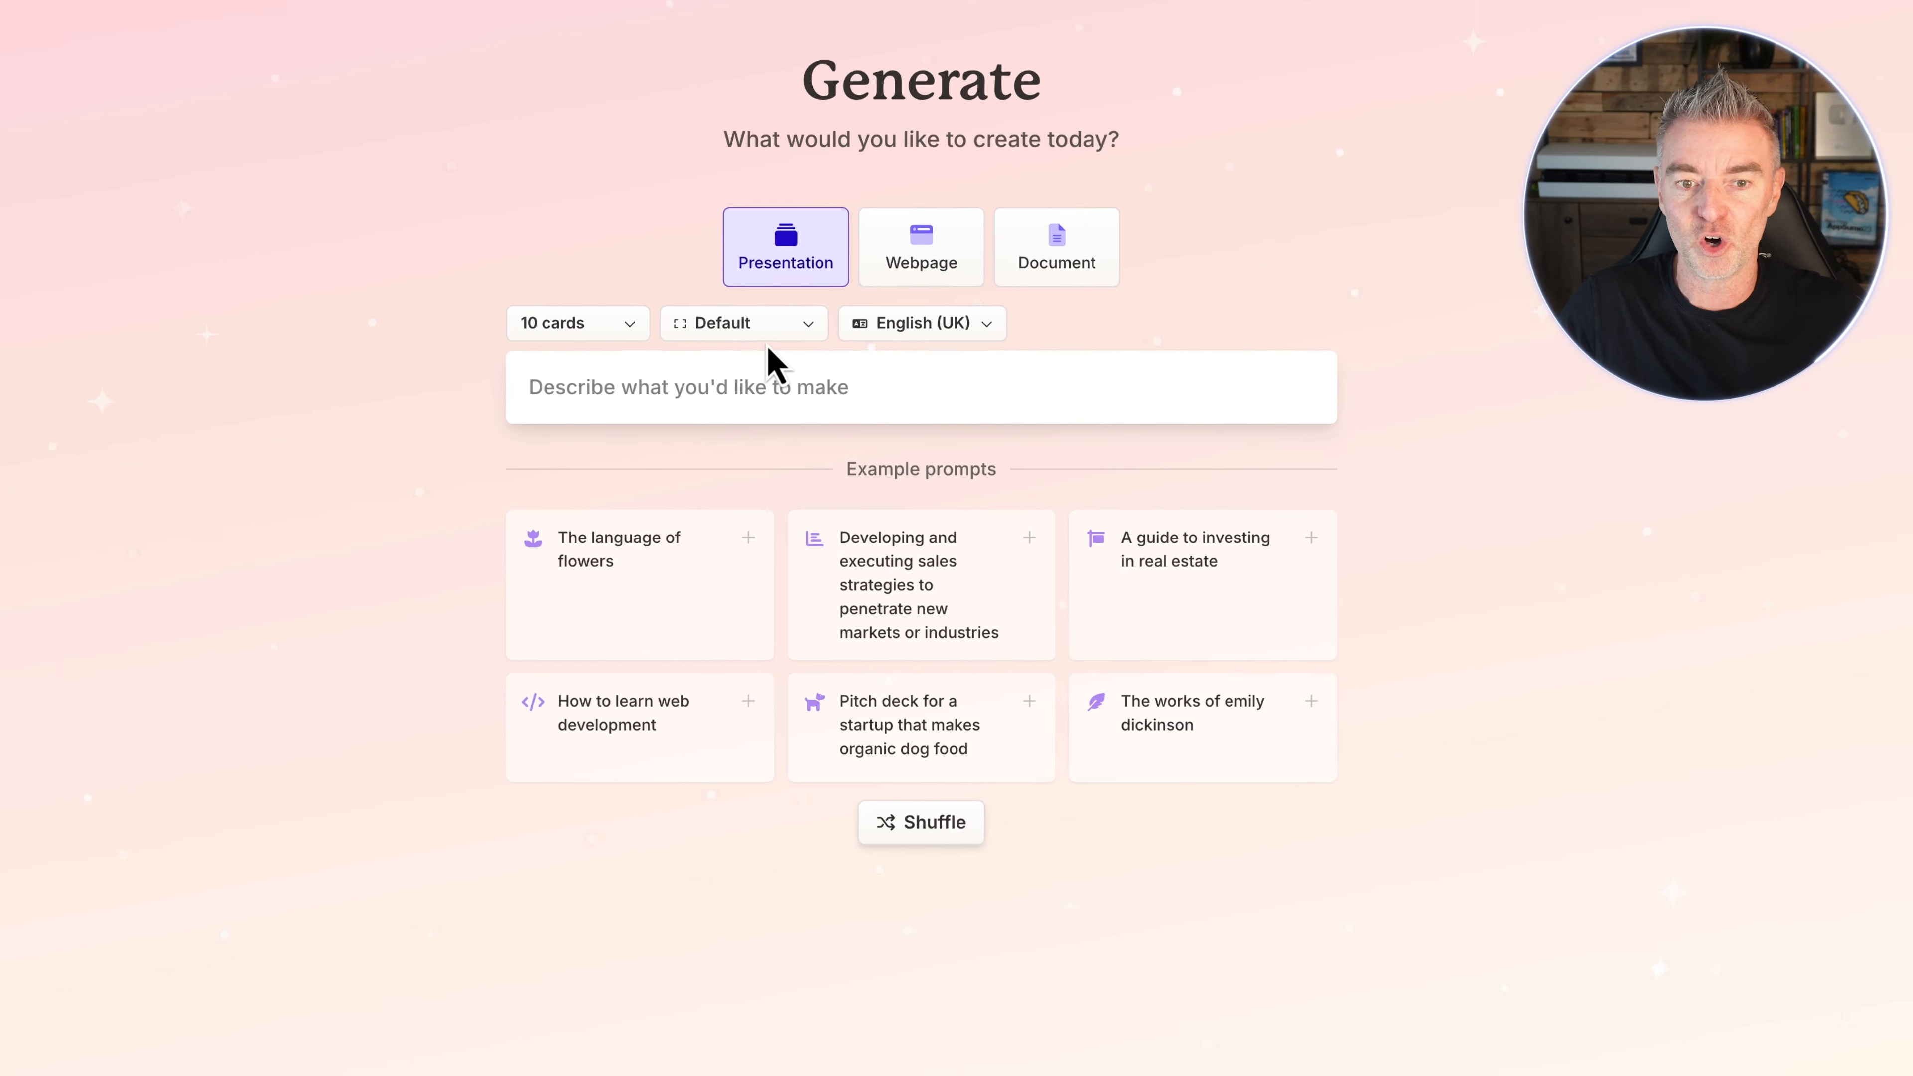
Step: Generate an outline from the prompt "Can you create a presentation that would explain the benefits of AI chat bots to e-commerce store owners?"
click(633, 372)
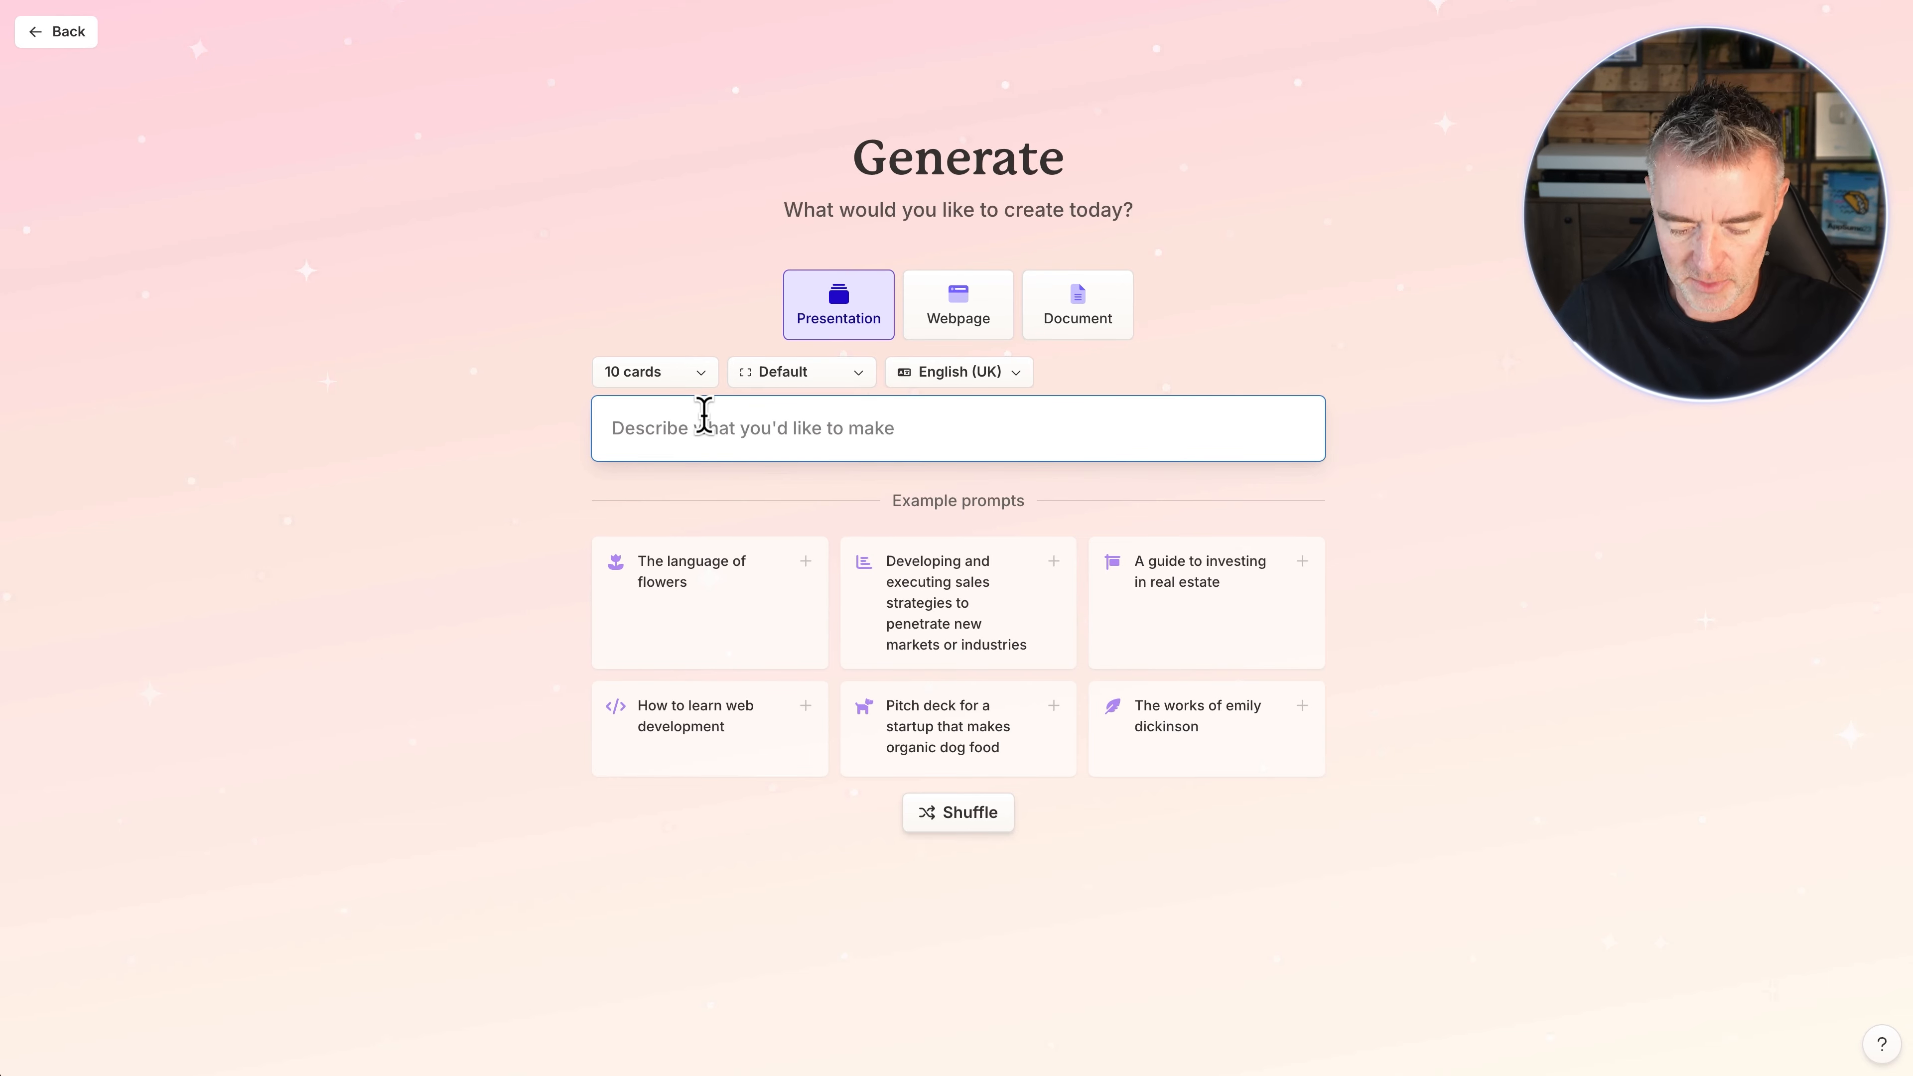
text(Can you create a presentation that)
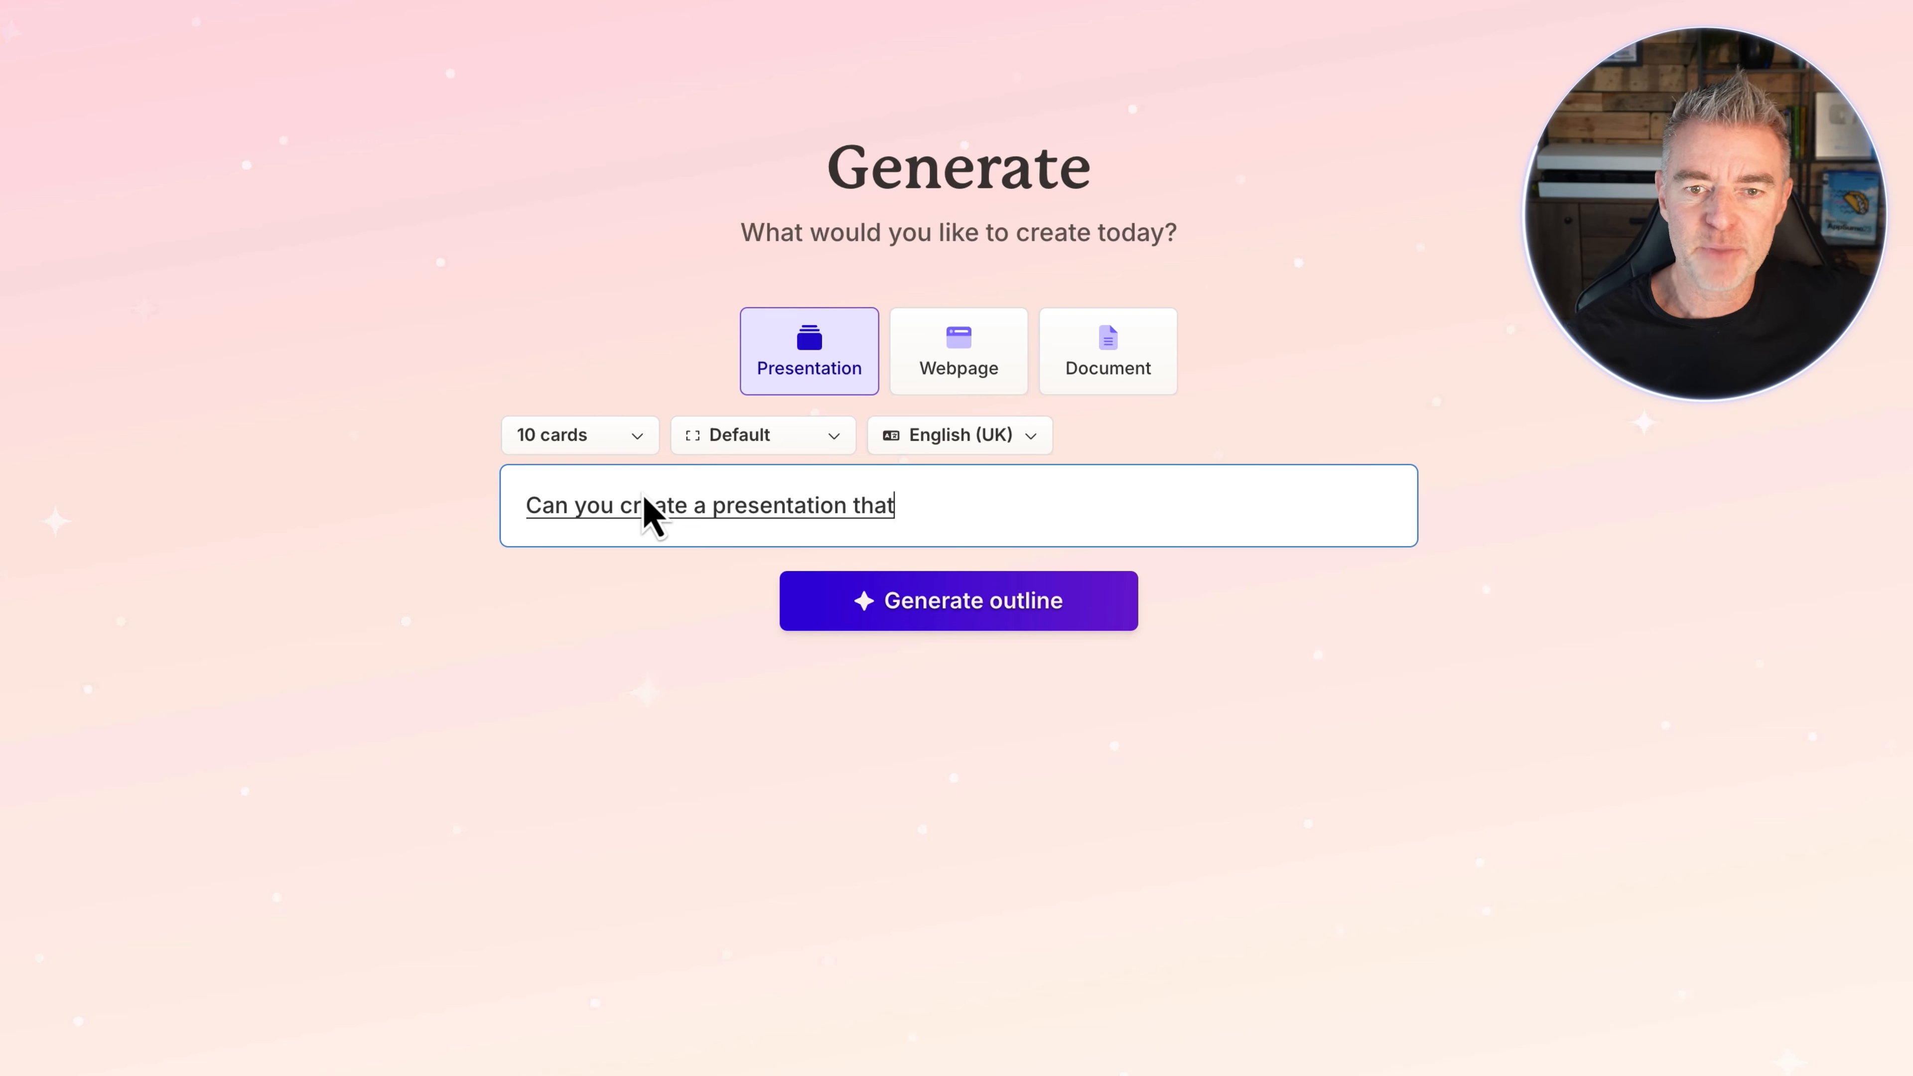
text( would explain the benefits of AI)
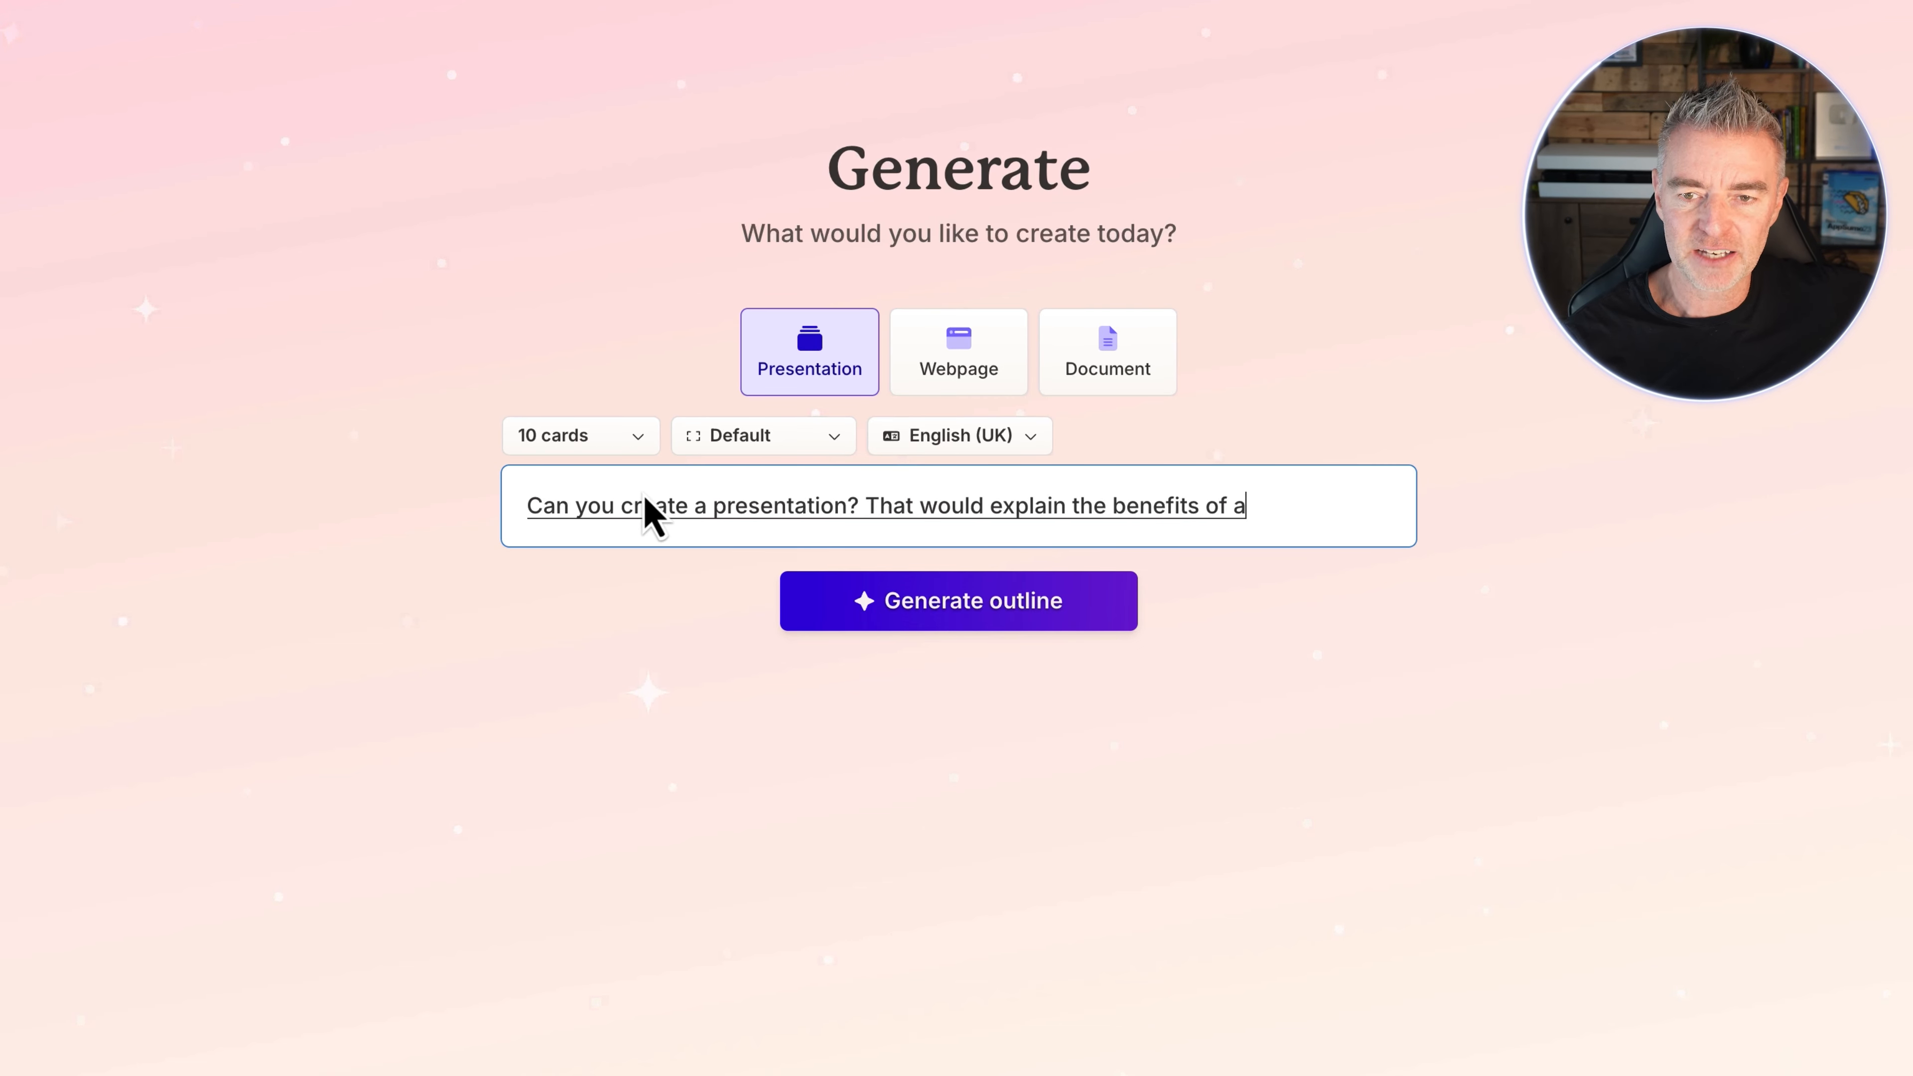
text( chat bots to)
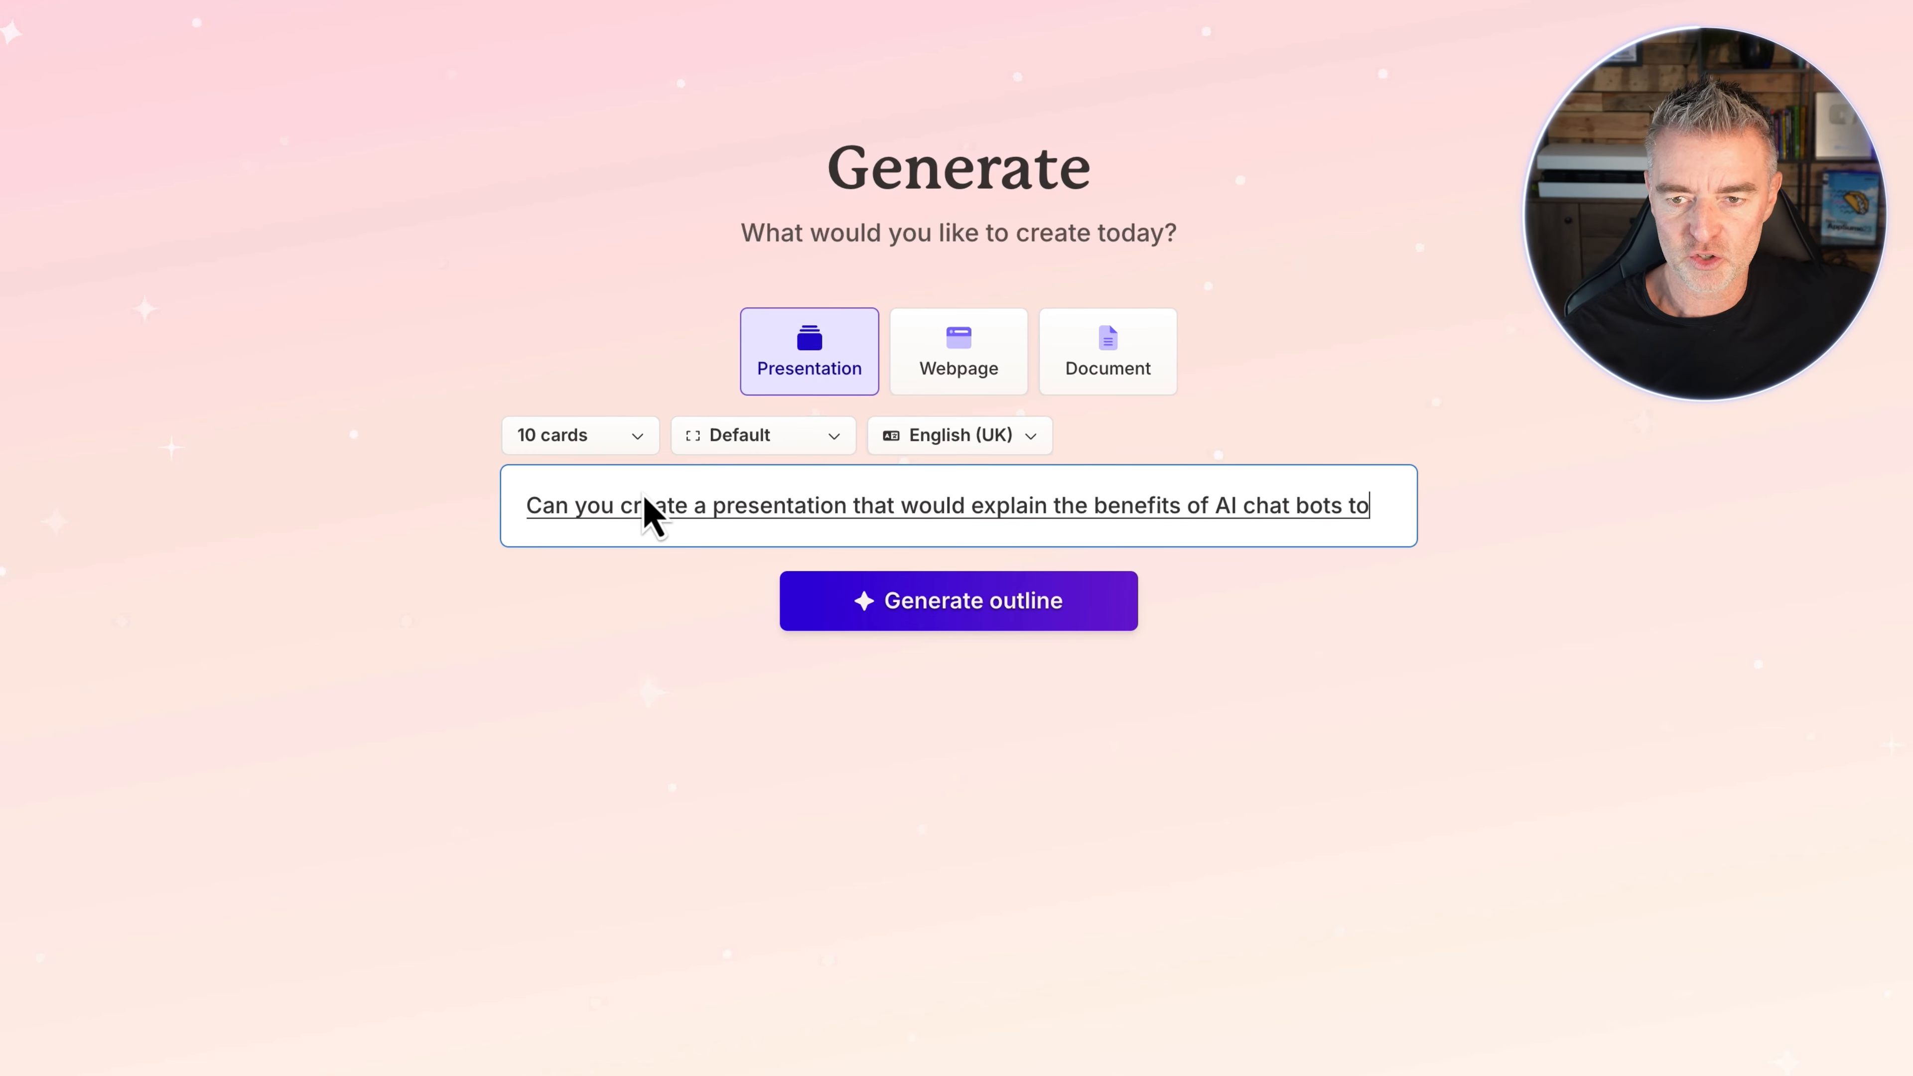
text( email)
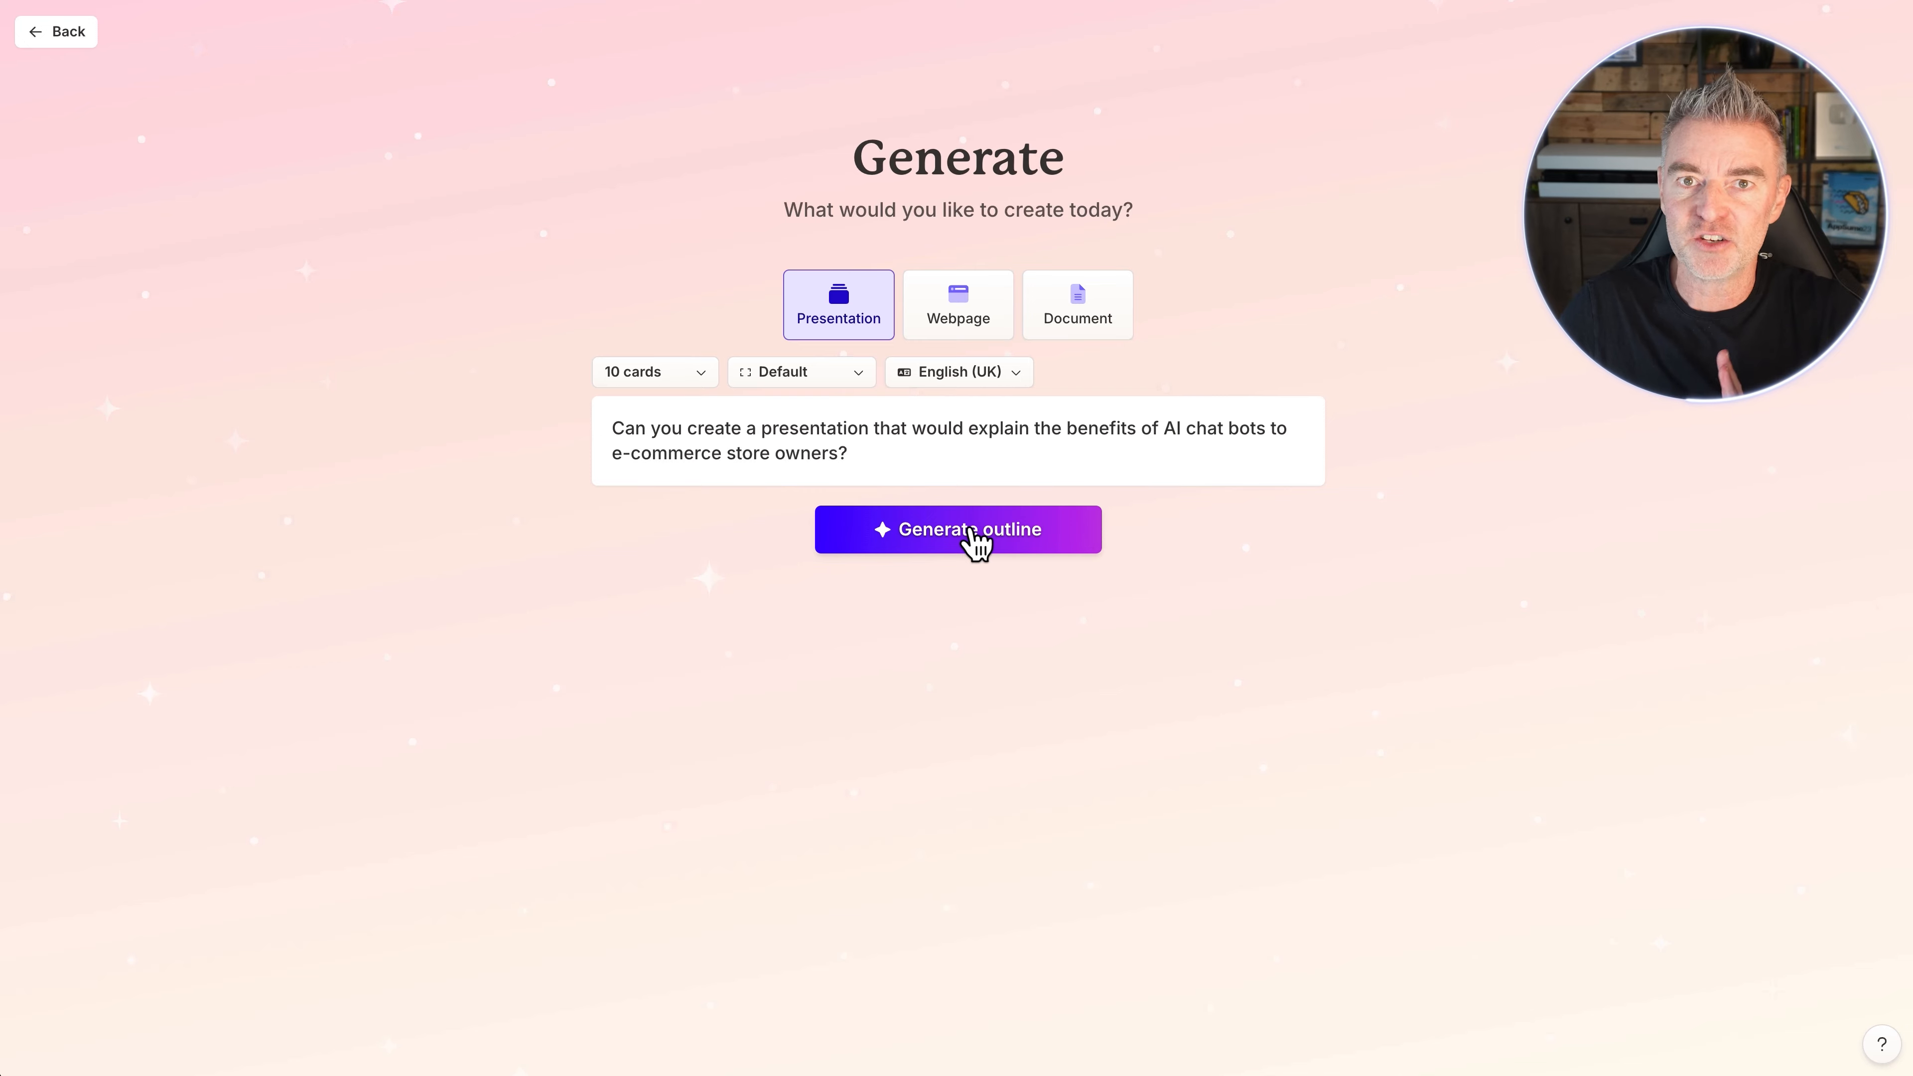
click(1054, 549)
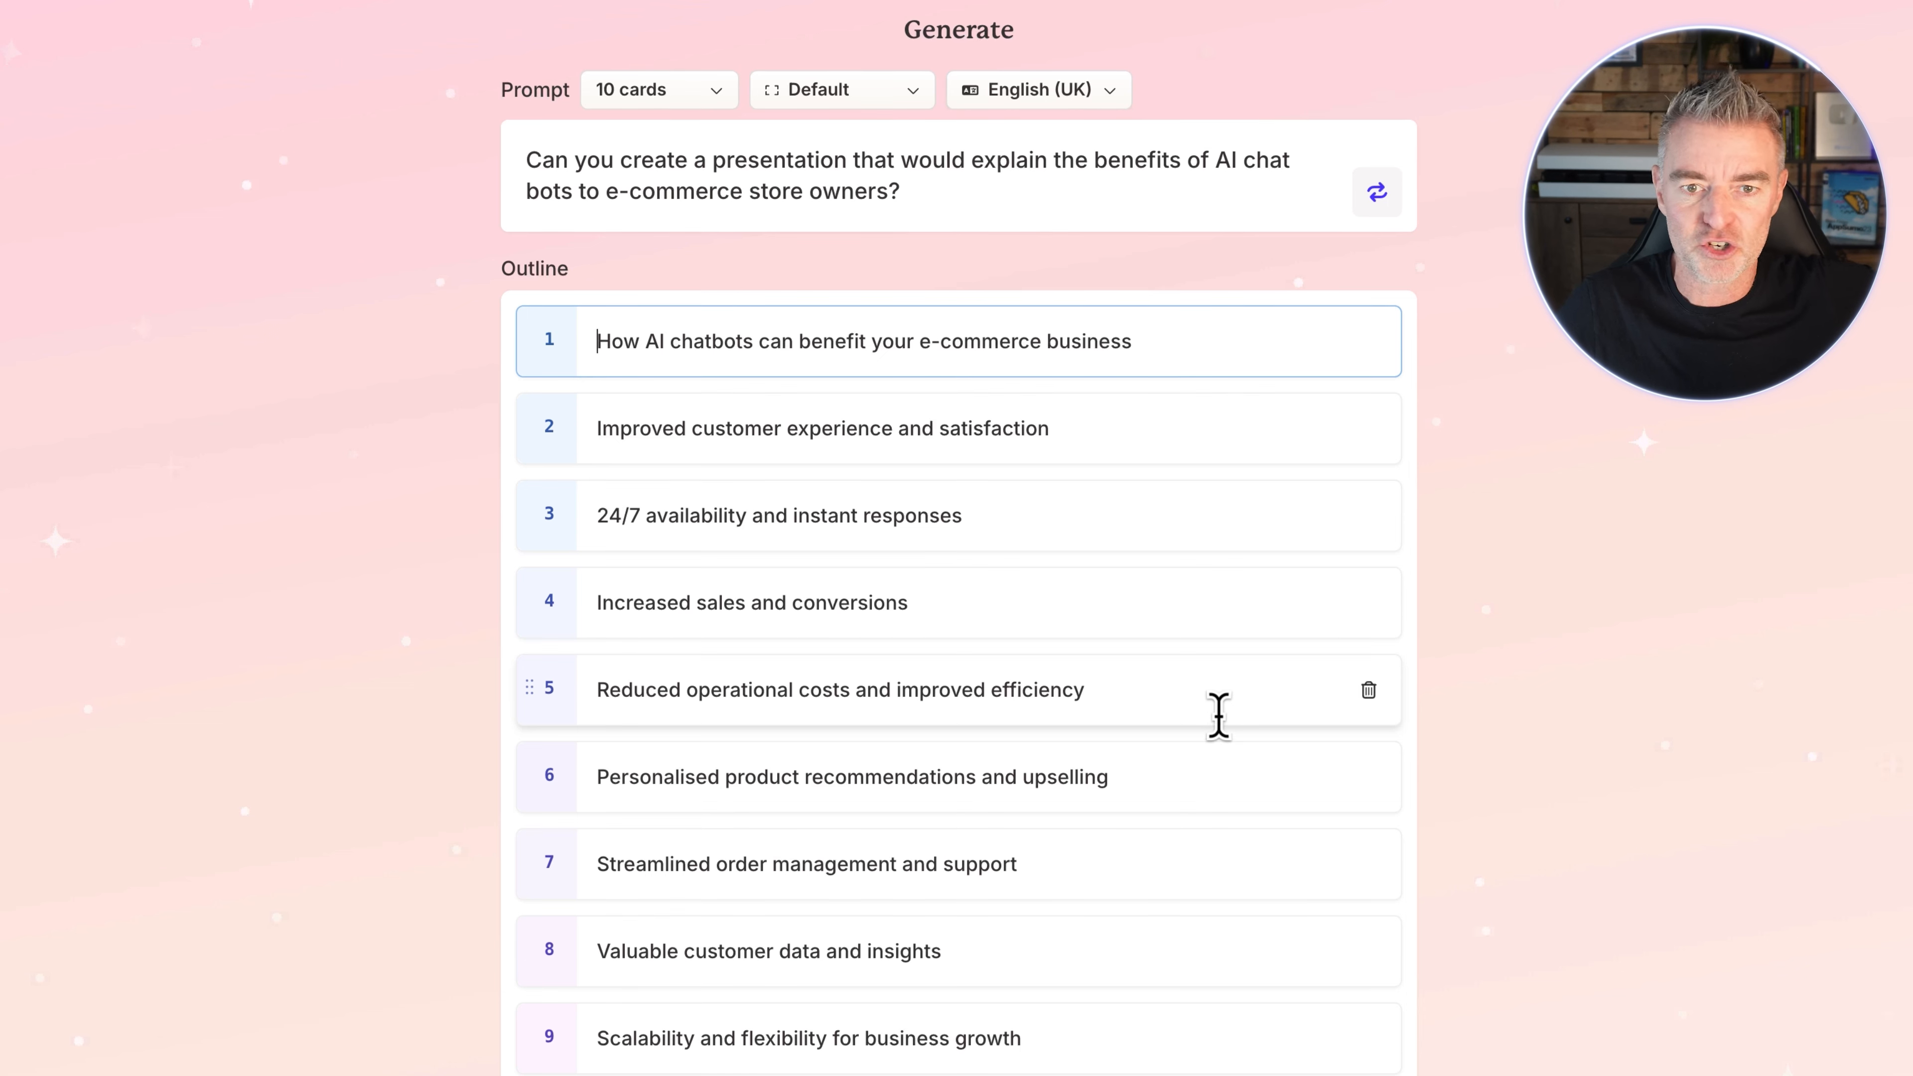
Step: Review the generated outline cards and set the image source to Automatic in the settings below them
scroll(844, 422, down, 3)
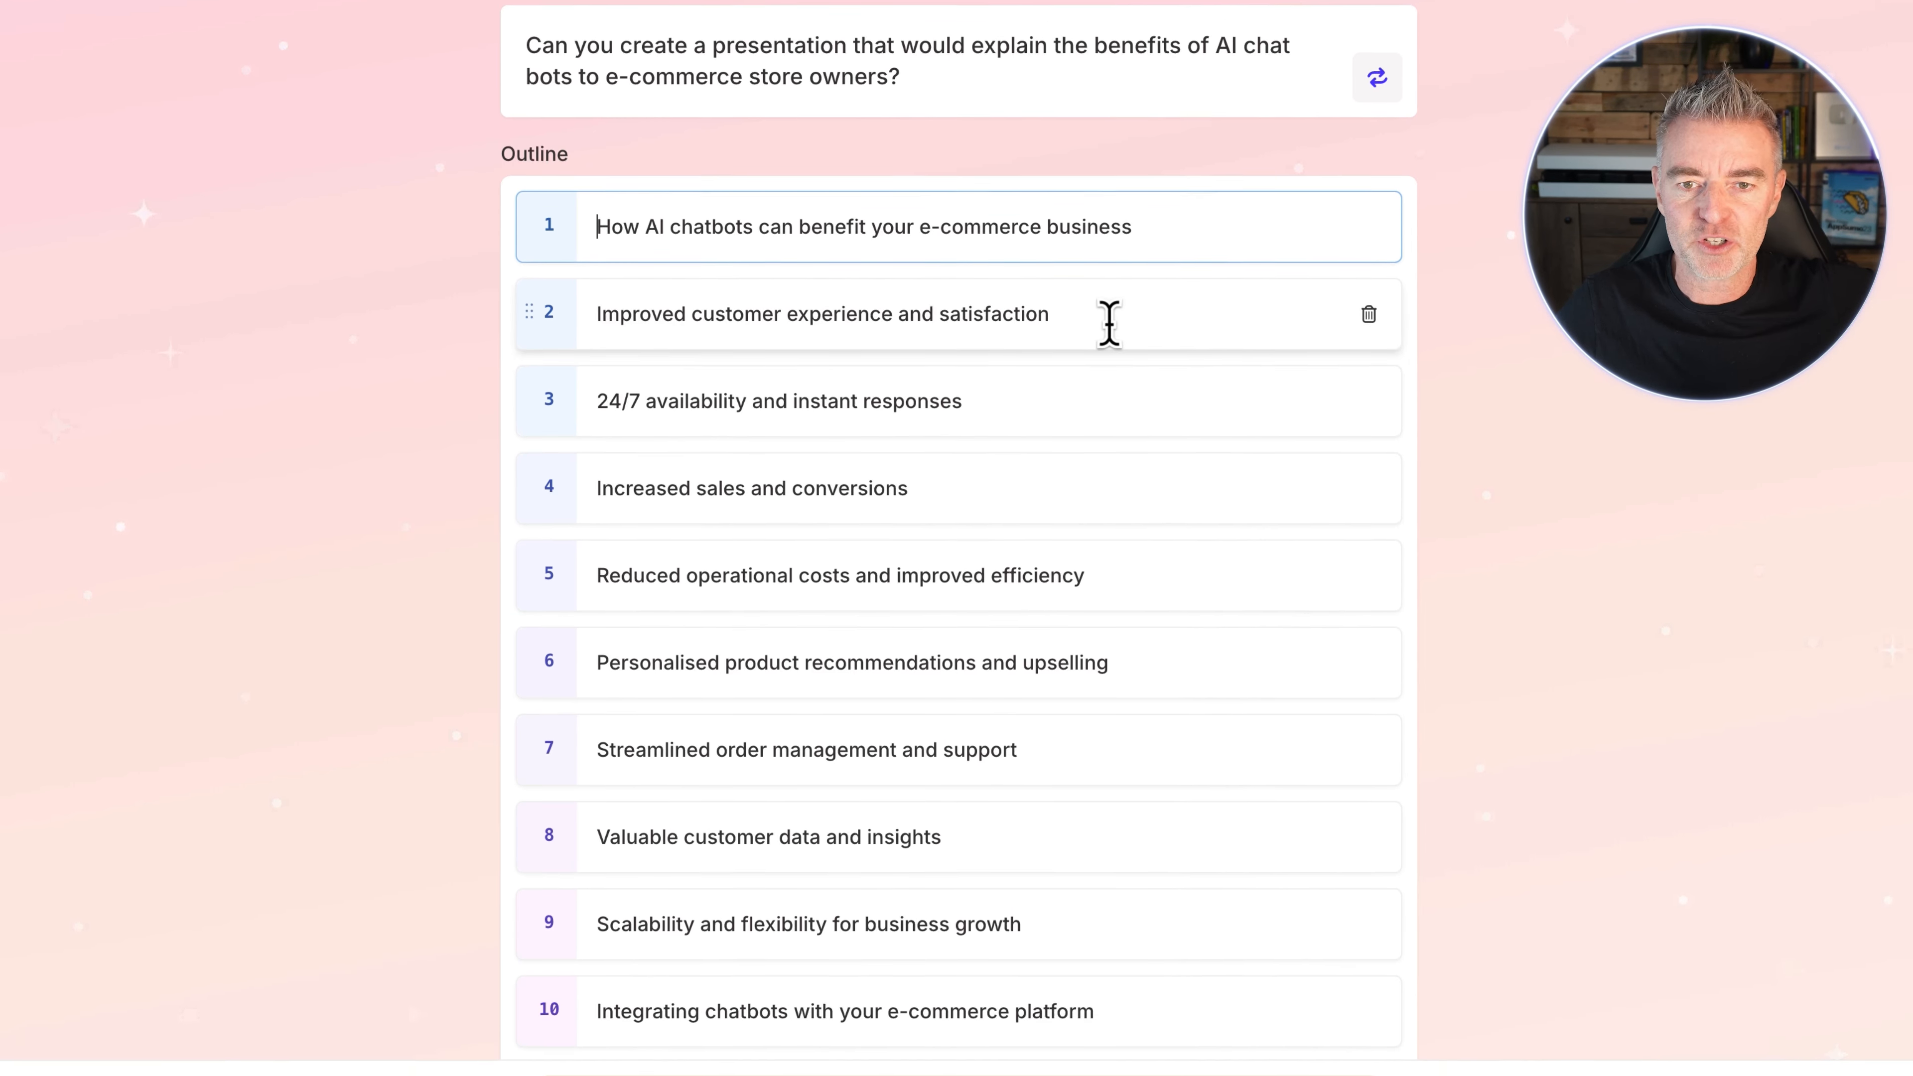
scroll(1109, 324, down, 5)
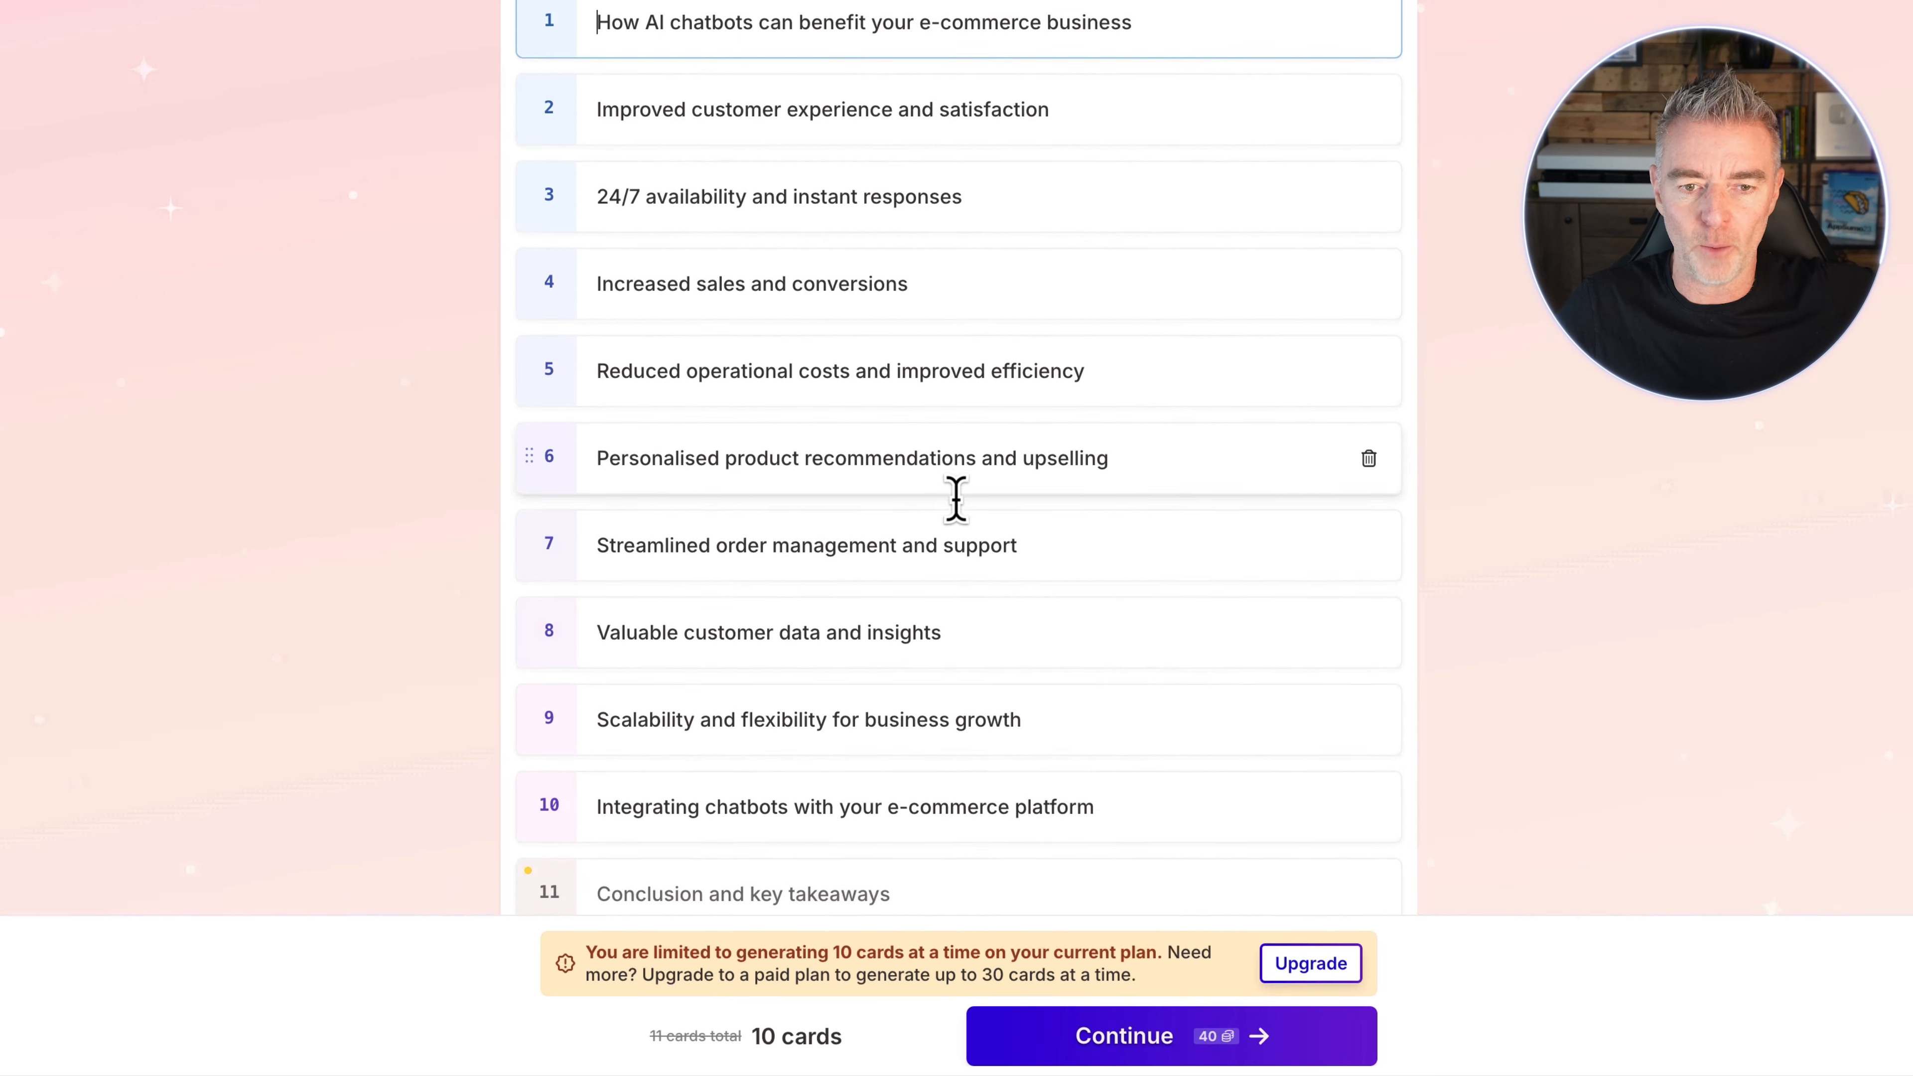
scroll(955, 497, down, 5)
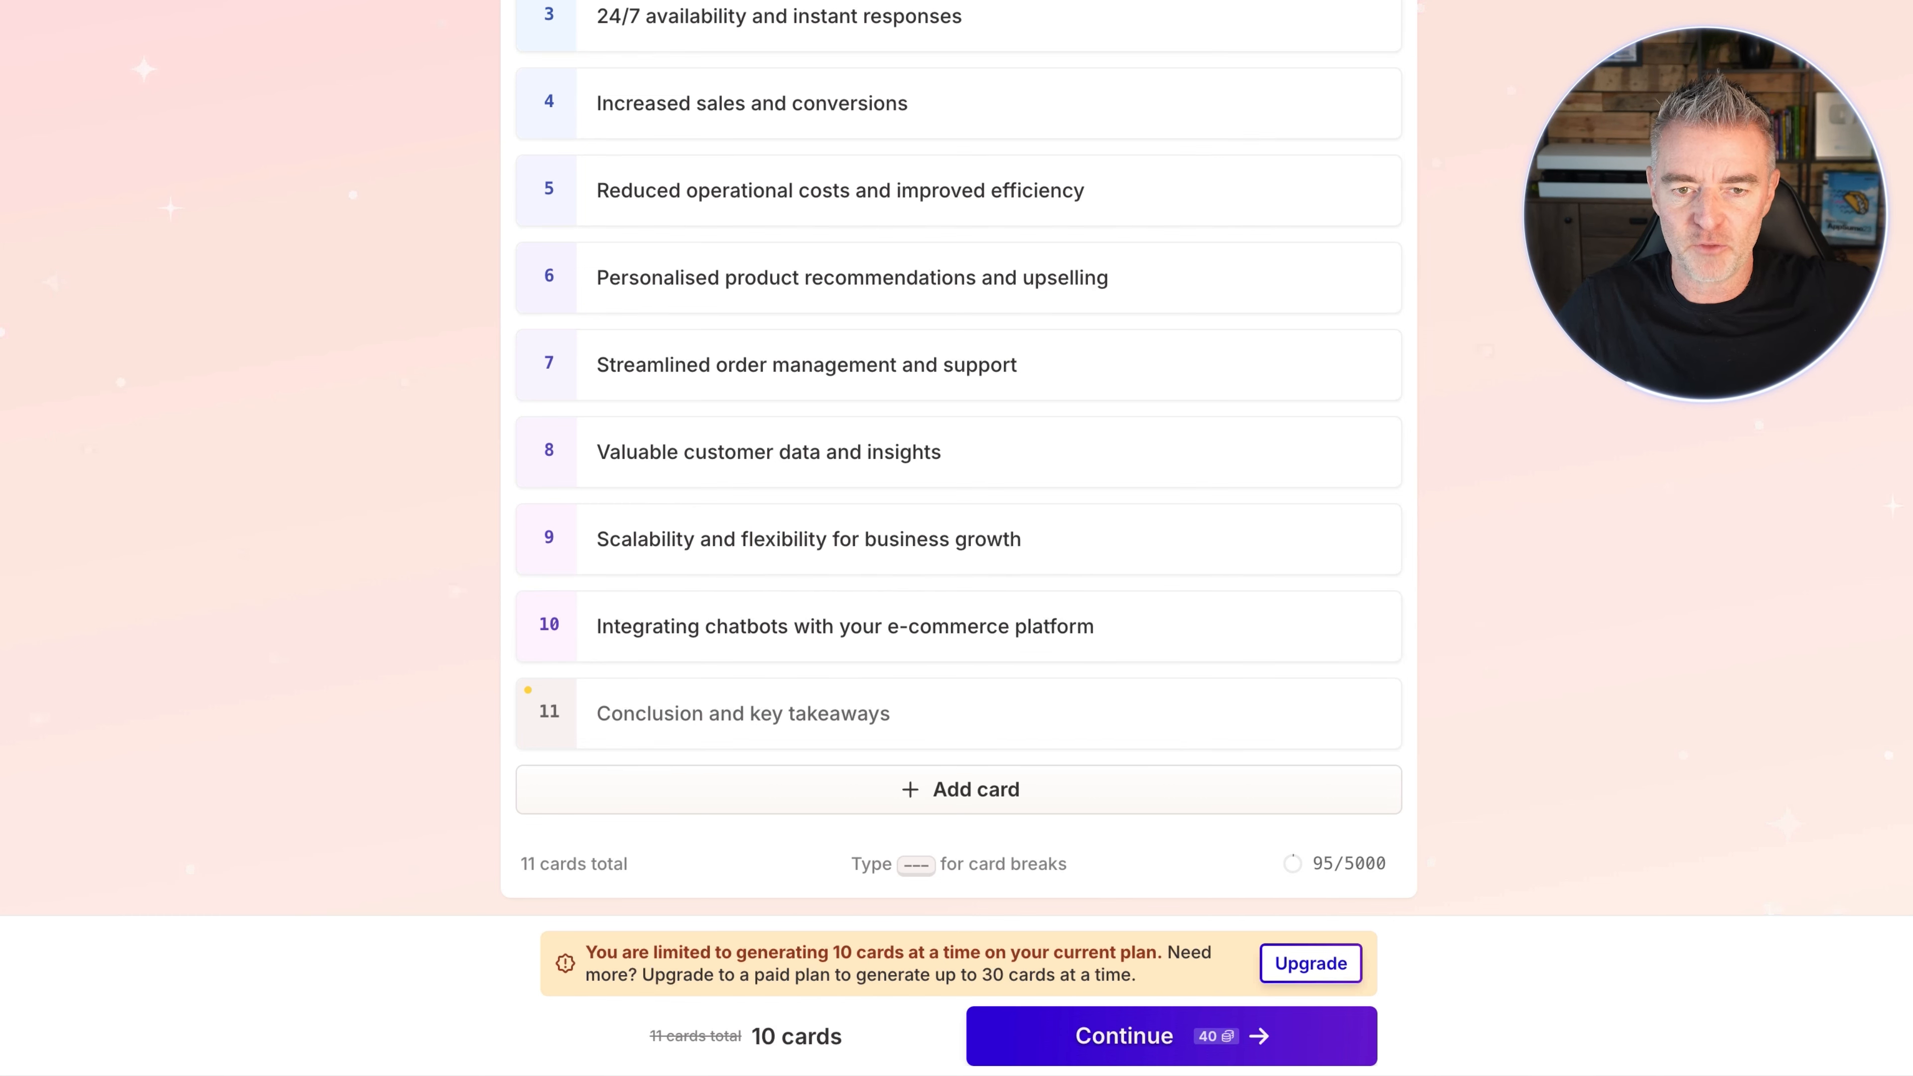
scroll(1034, 521, down, 10)
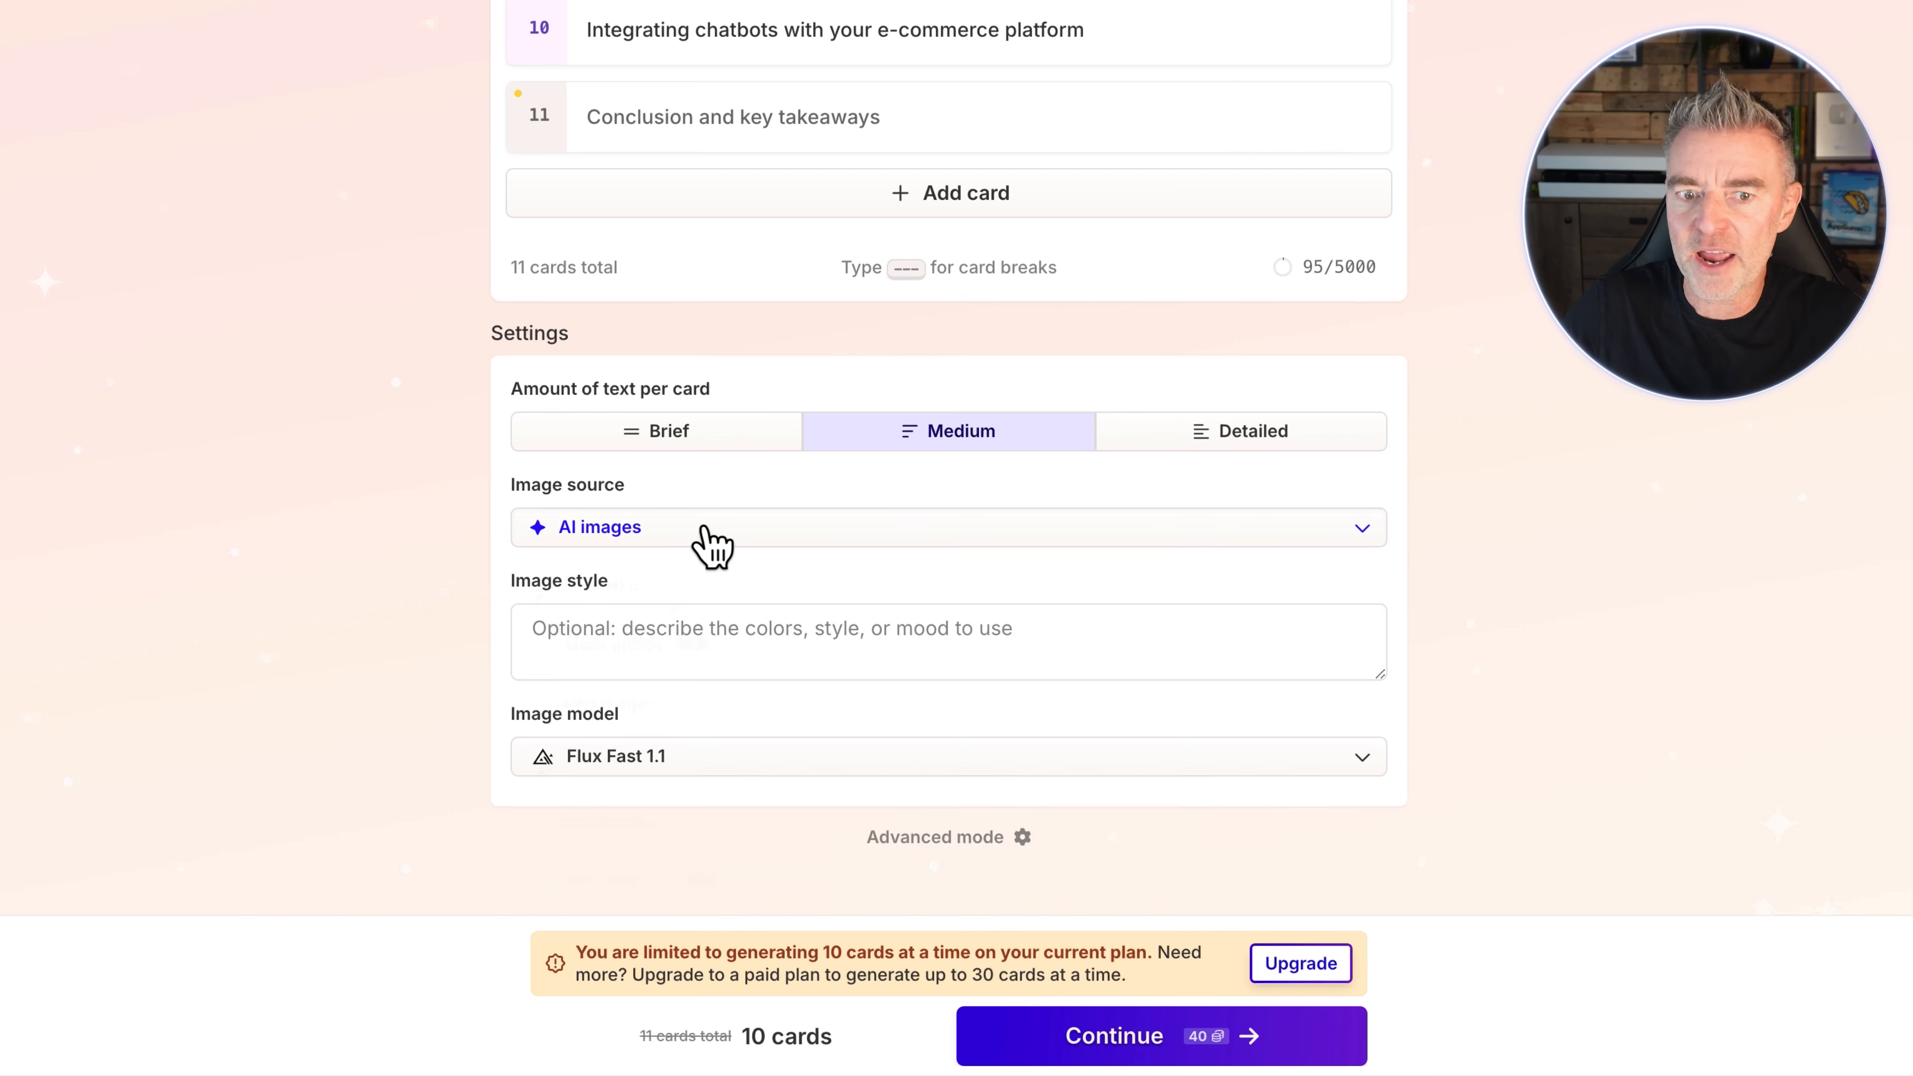
click(708, 537)
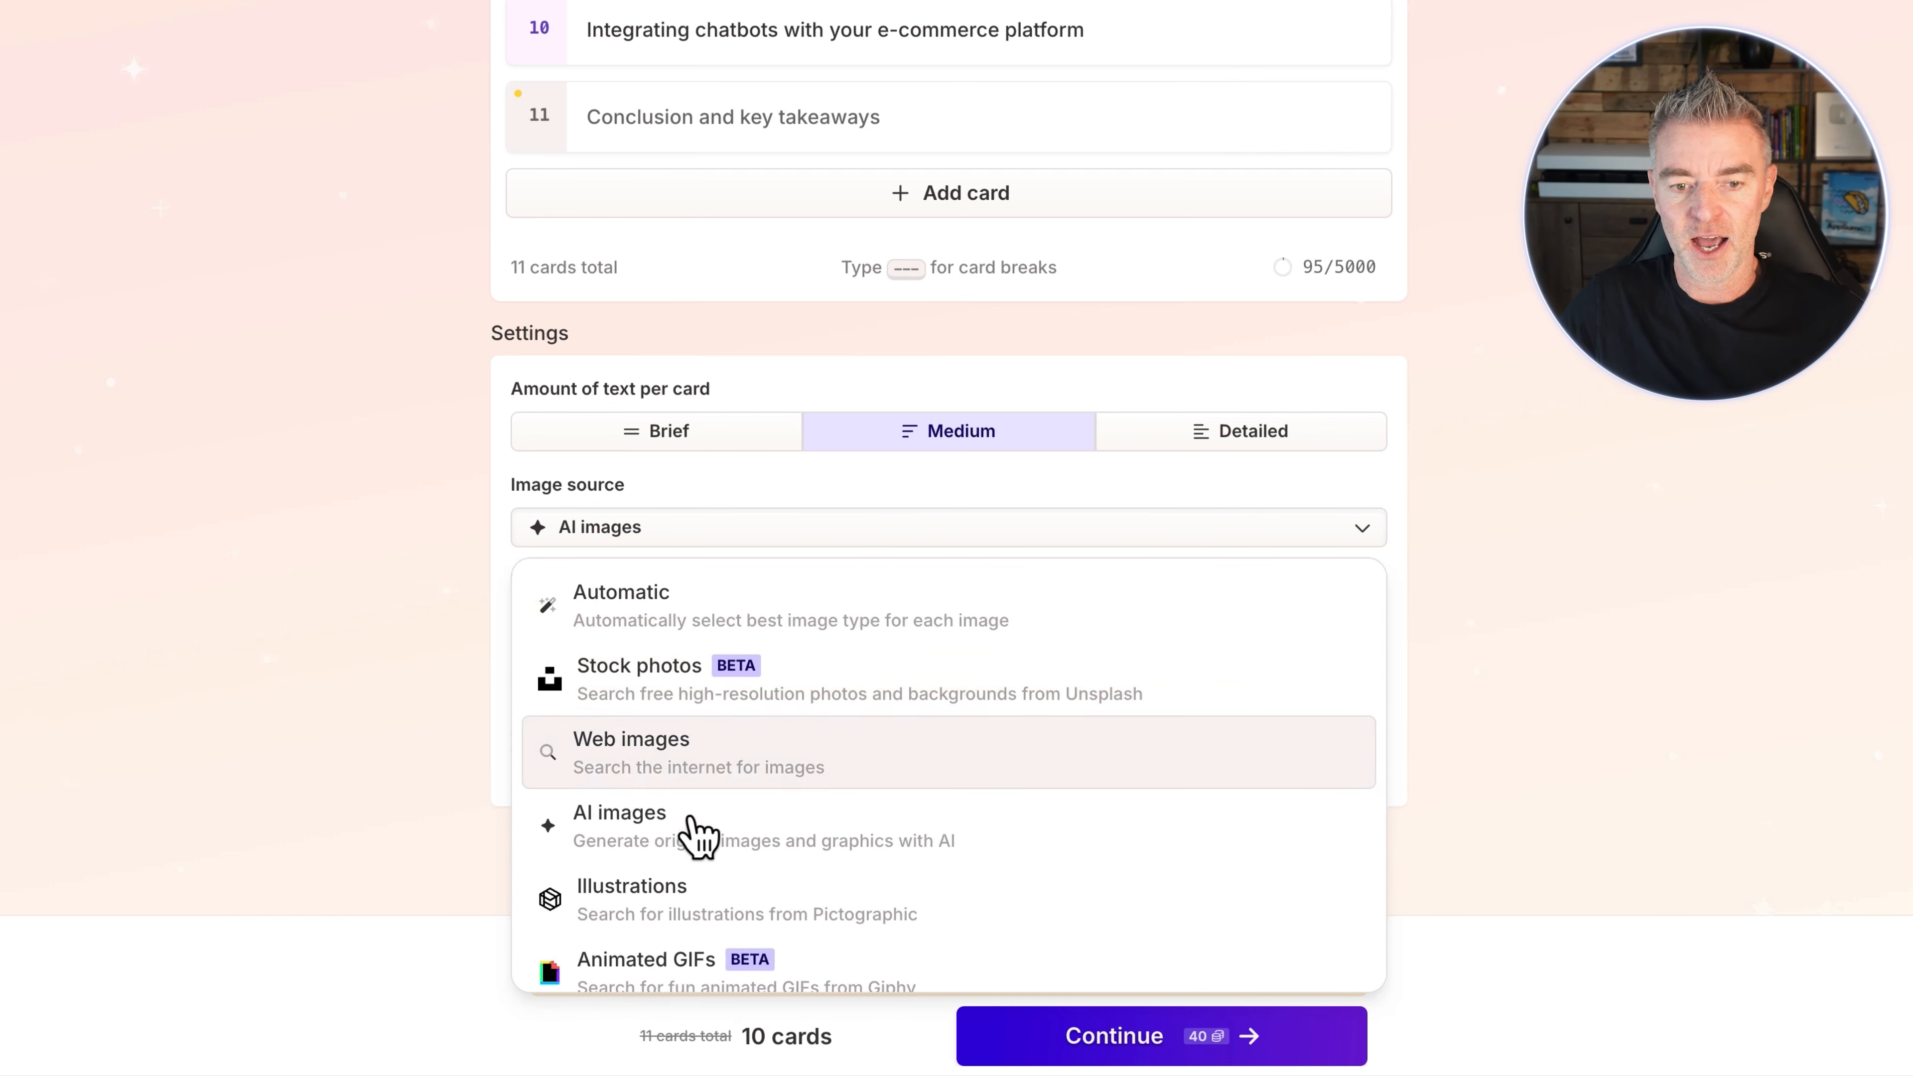
scroll(768, 882, down, 1)
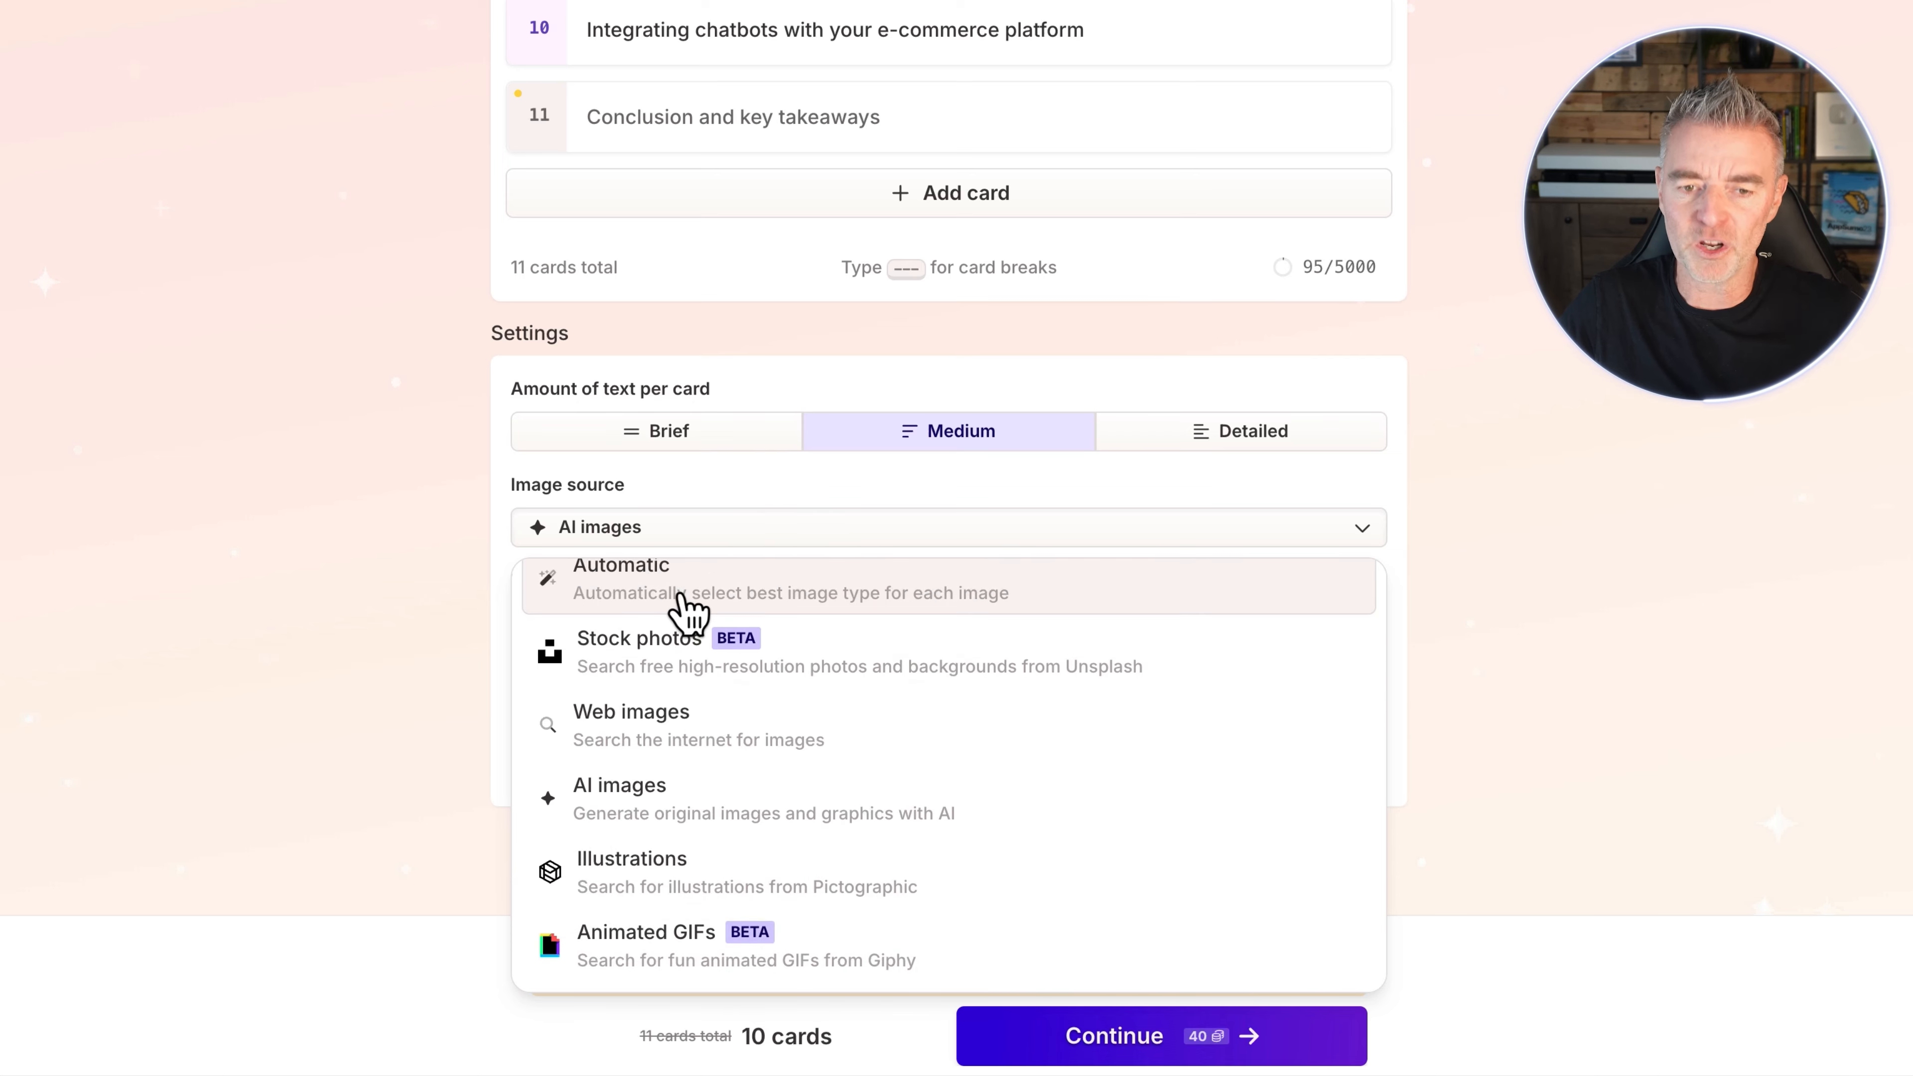
click(631, 599)
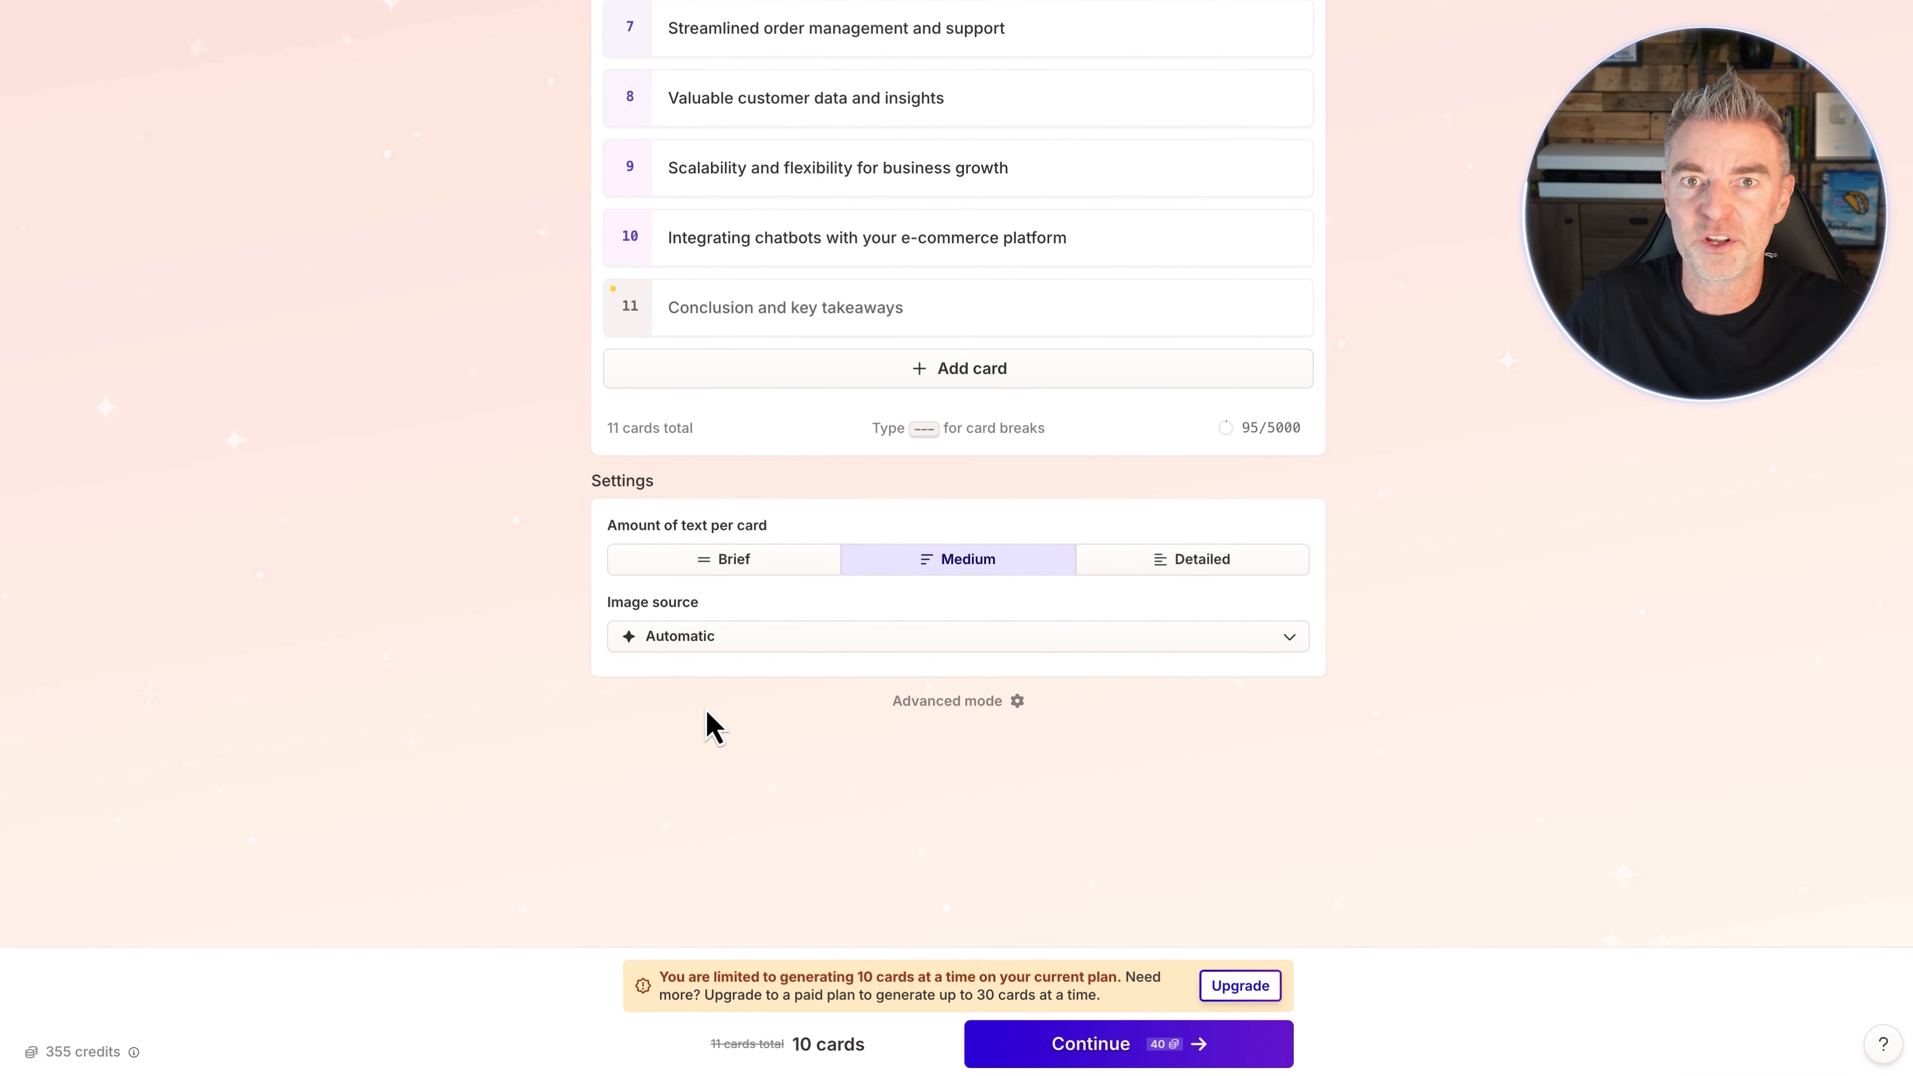
Step: Look over the advanced mode's text, image and format settings, and continue with the outline to the theme selection
click(1015, 704)
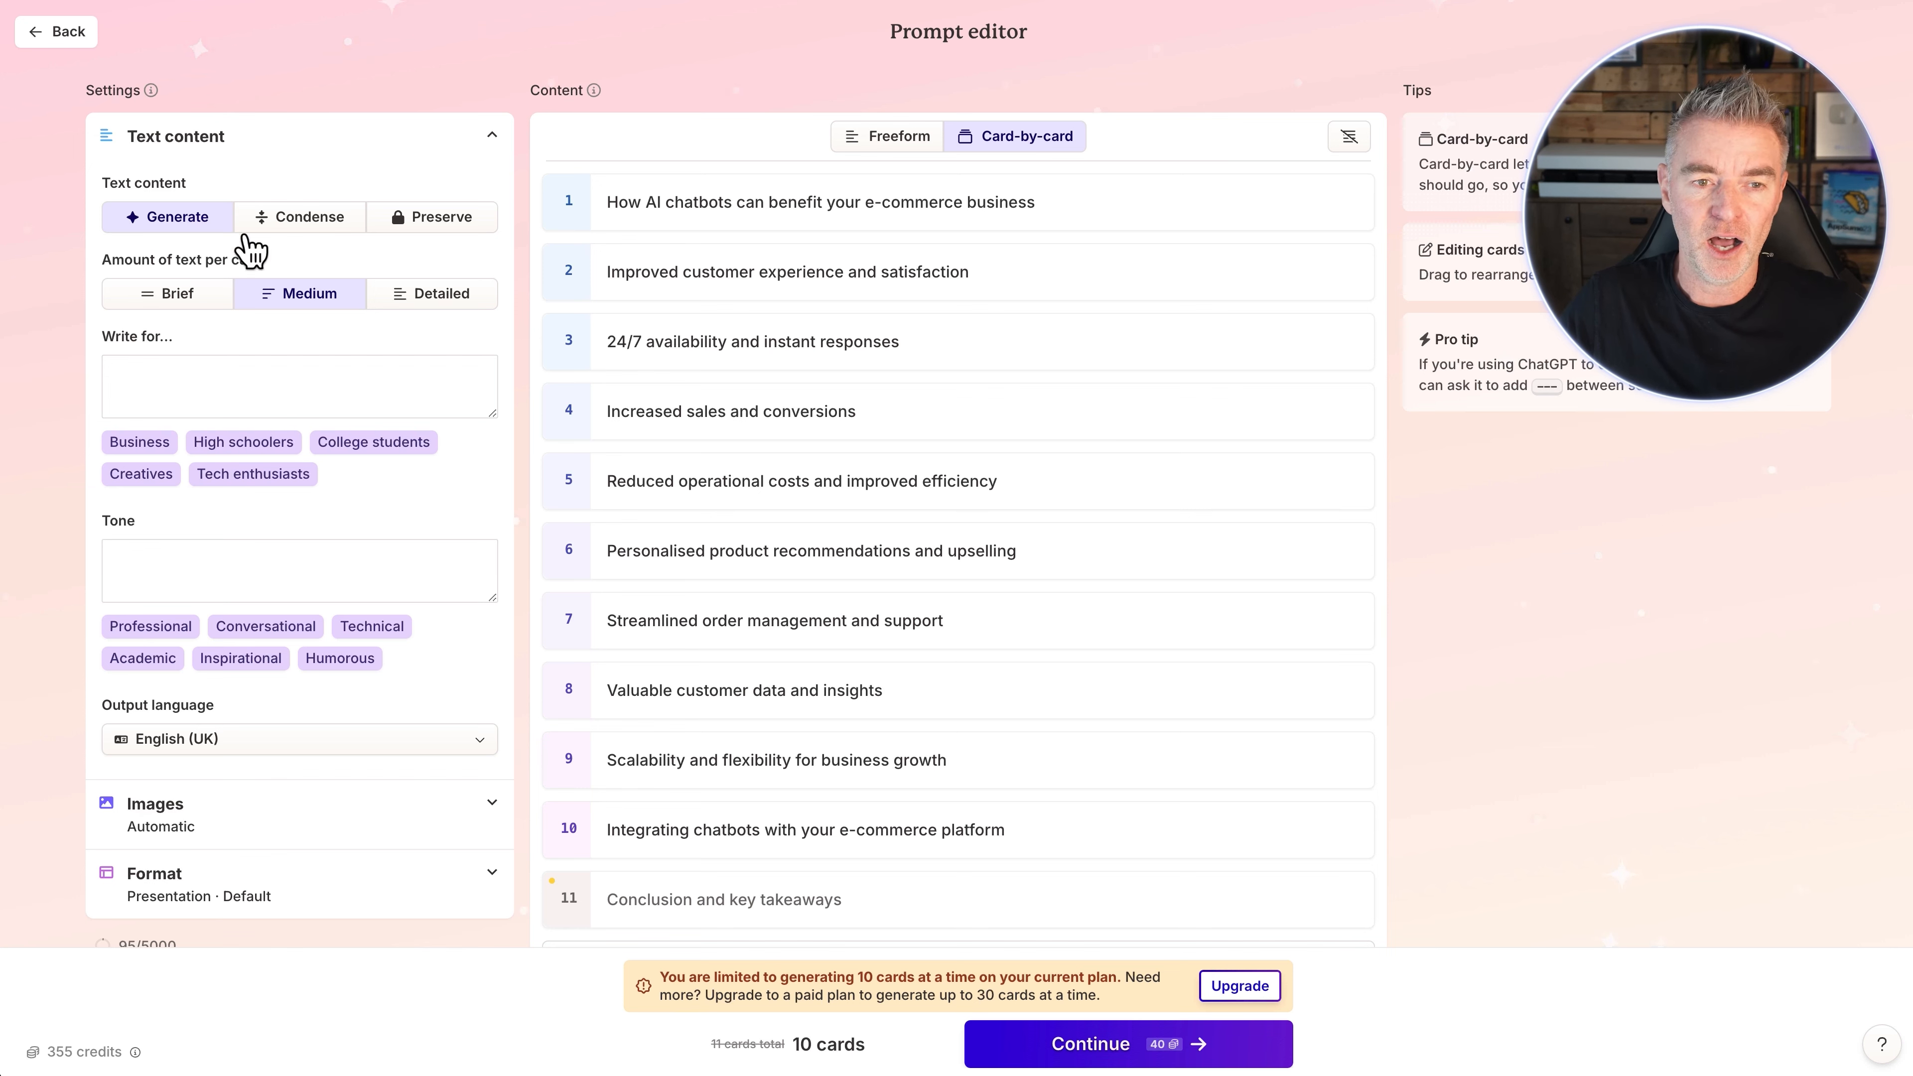
scroll(296, 693, down, 3)
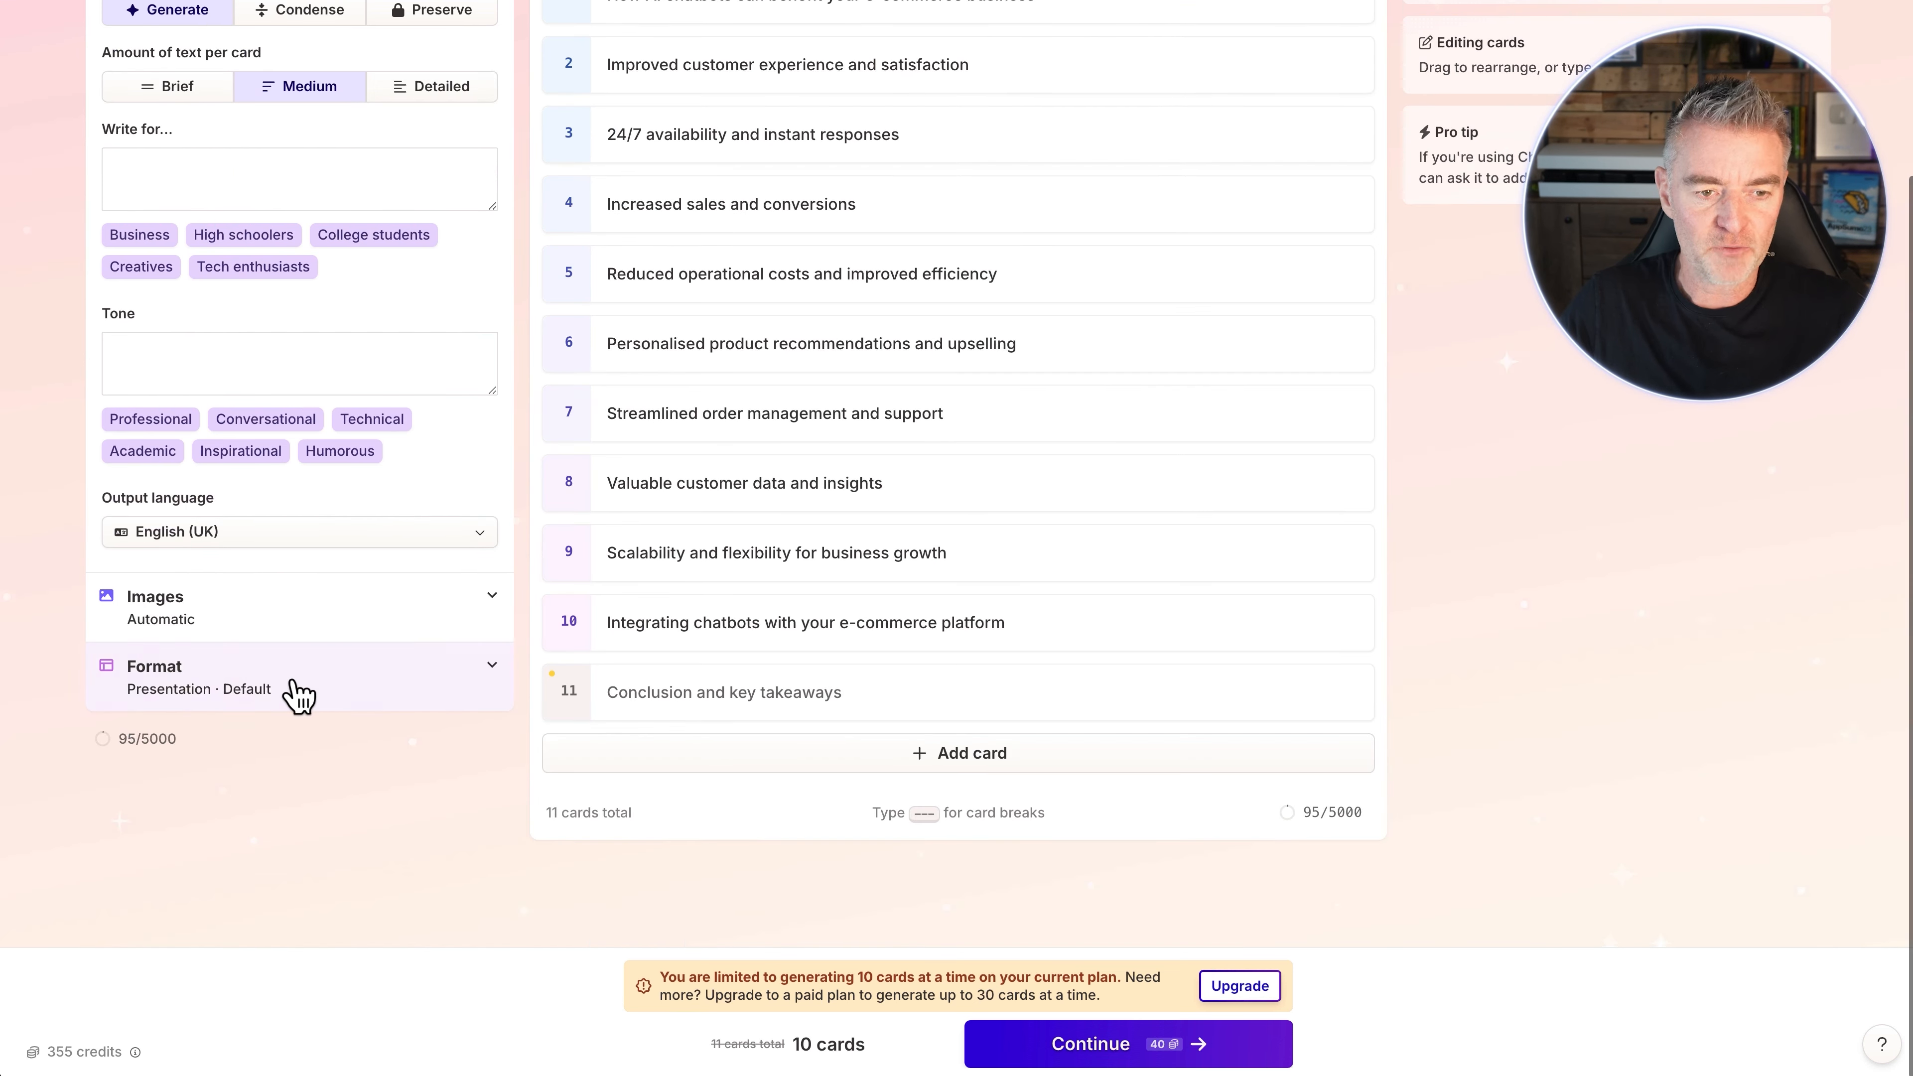
scroll(295, 694, up, 3)
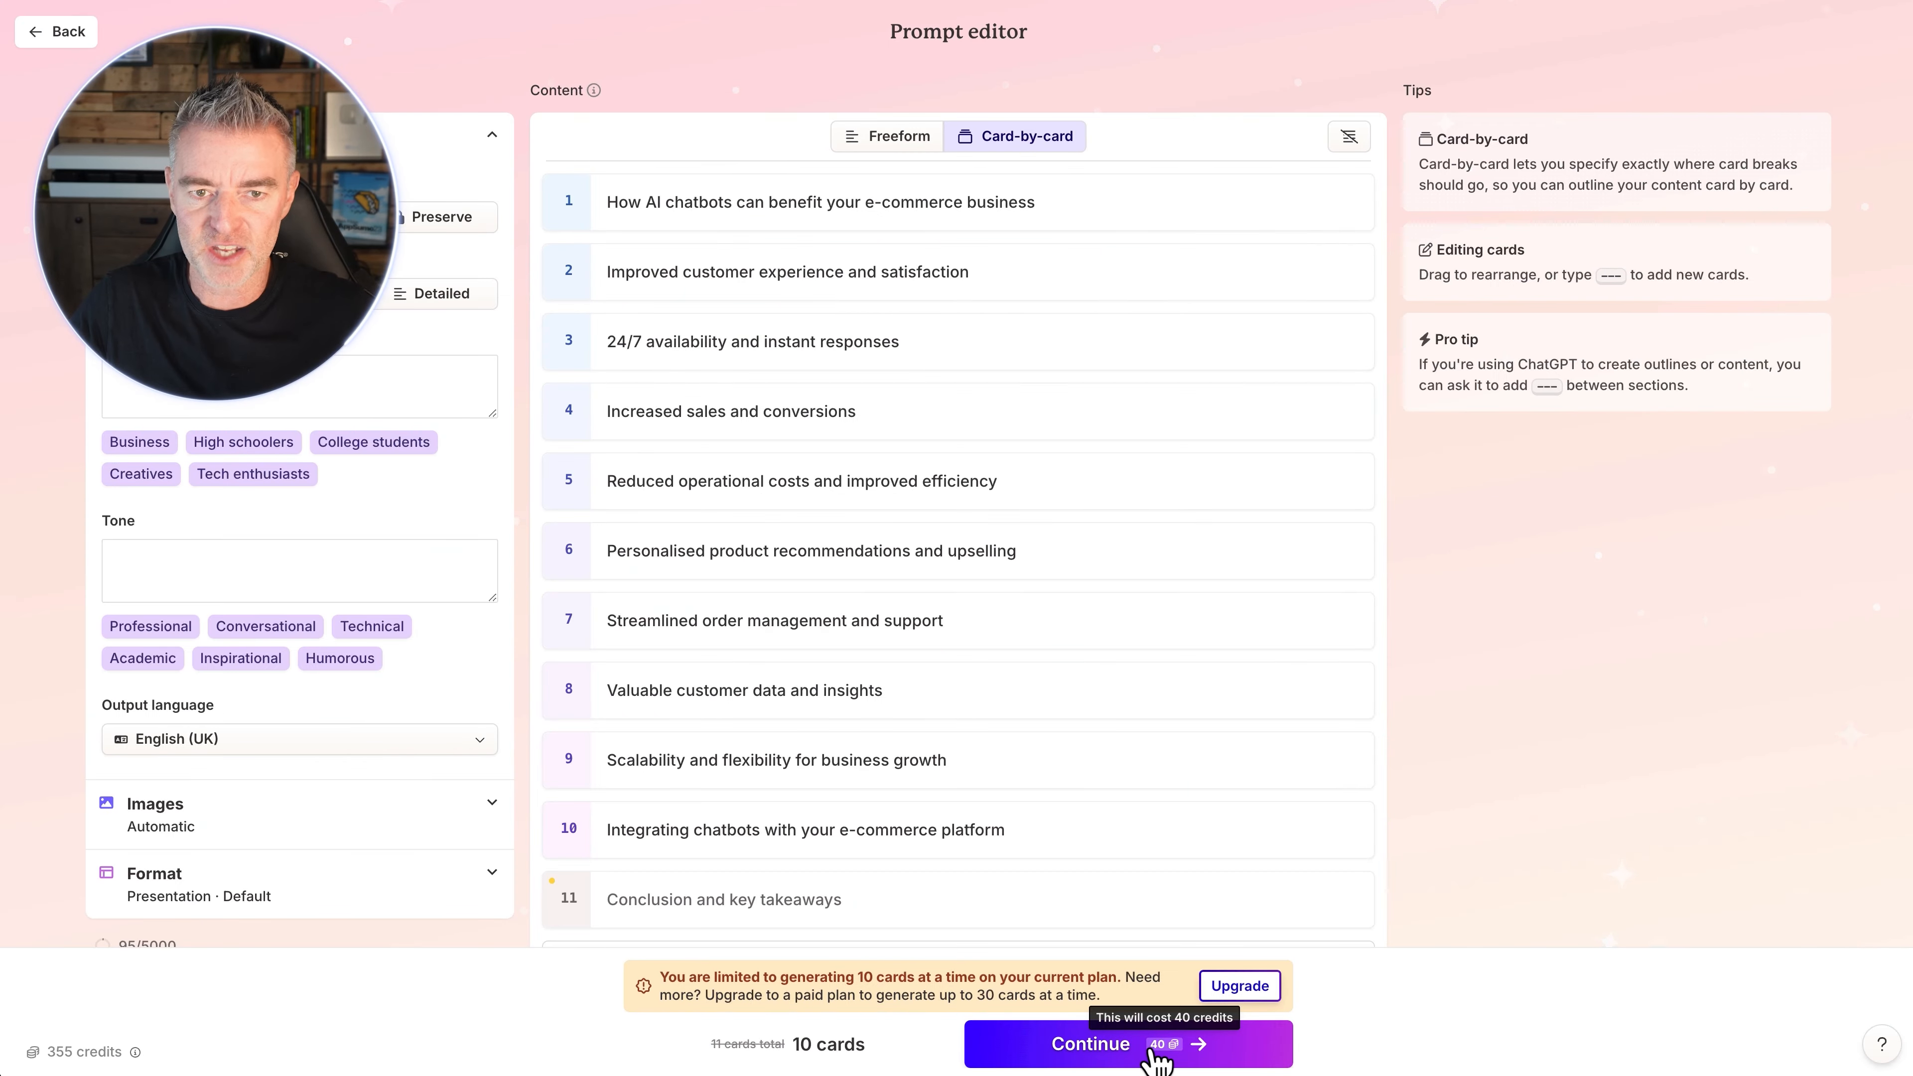
click(1154, 1050)
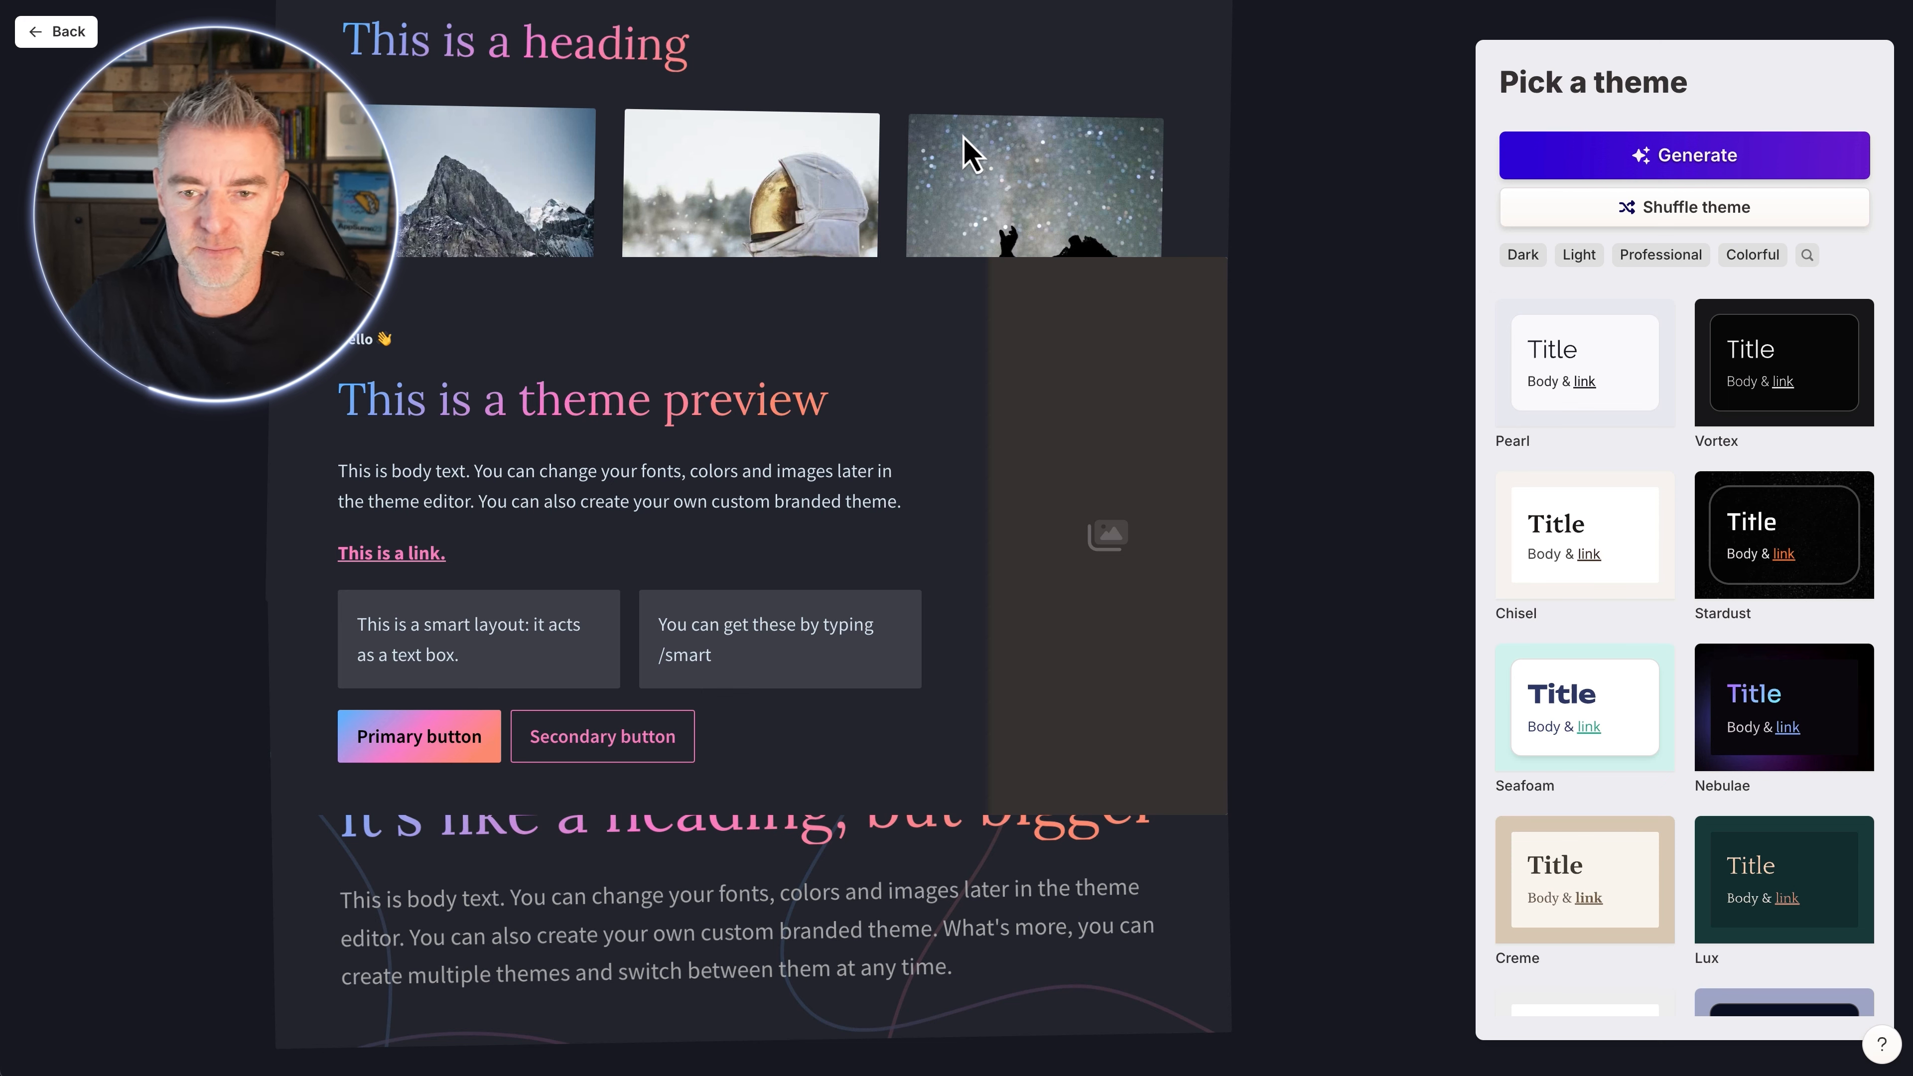
Step: Browse the available presentation themes and narrow them to the Colorful ones
scroll(1607, 436, down, 10)
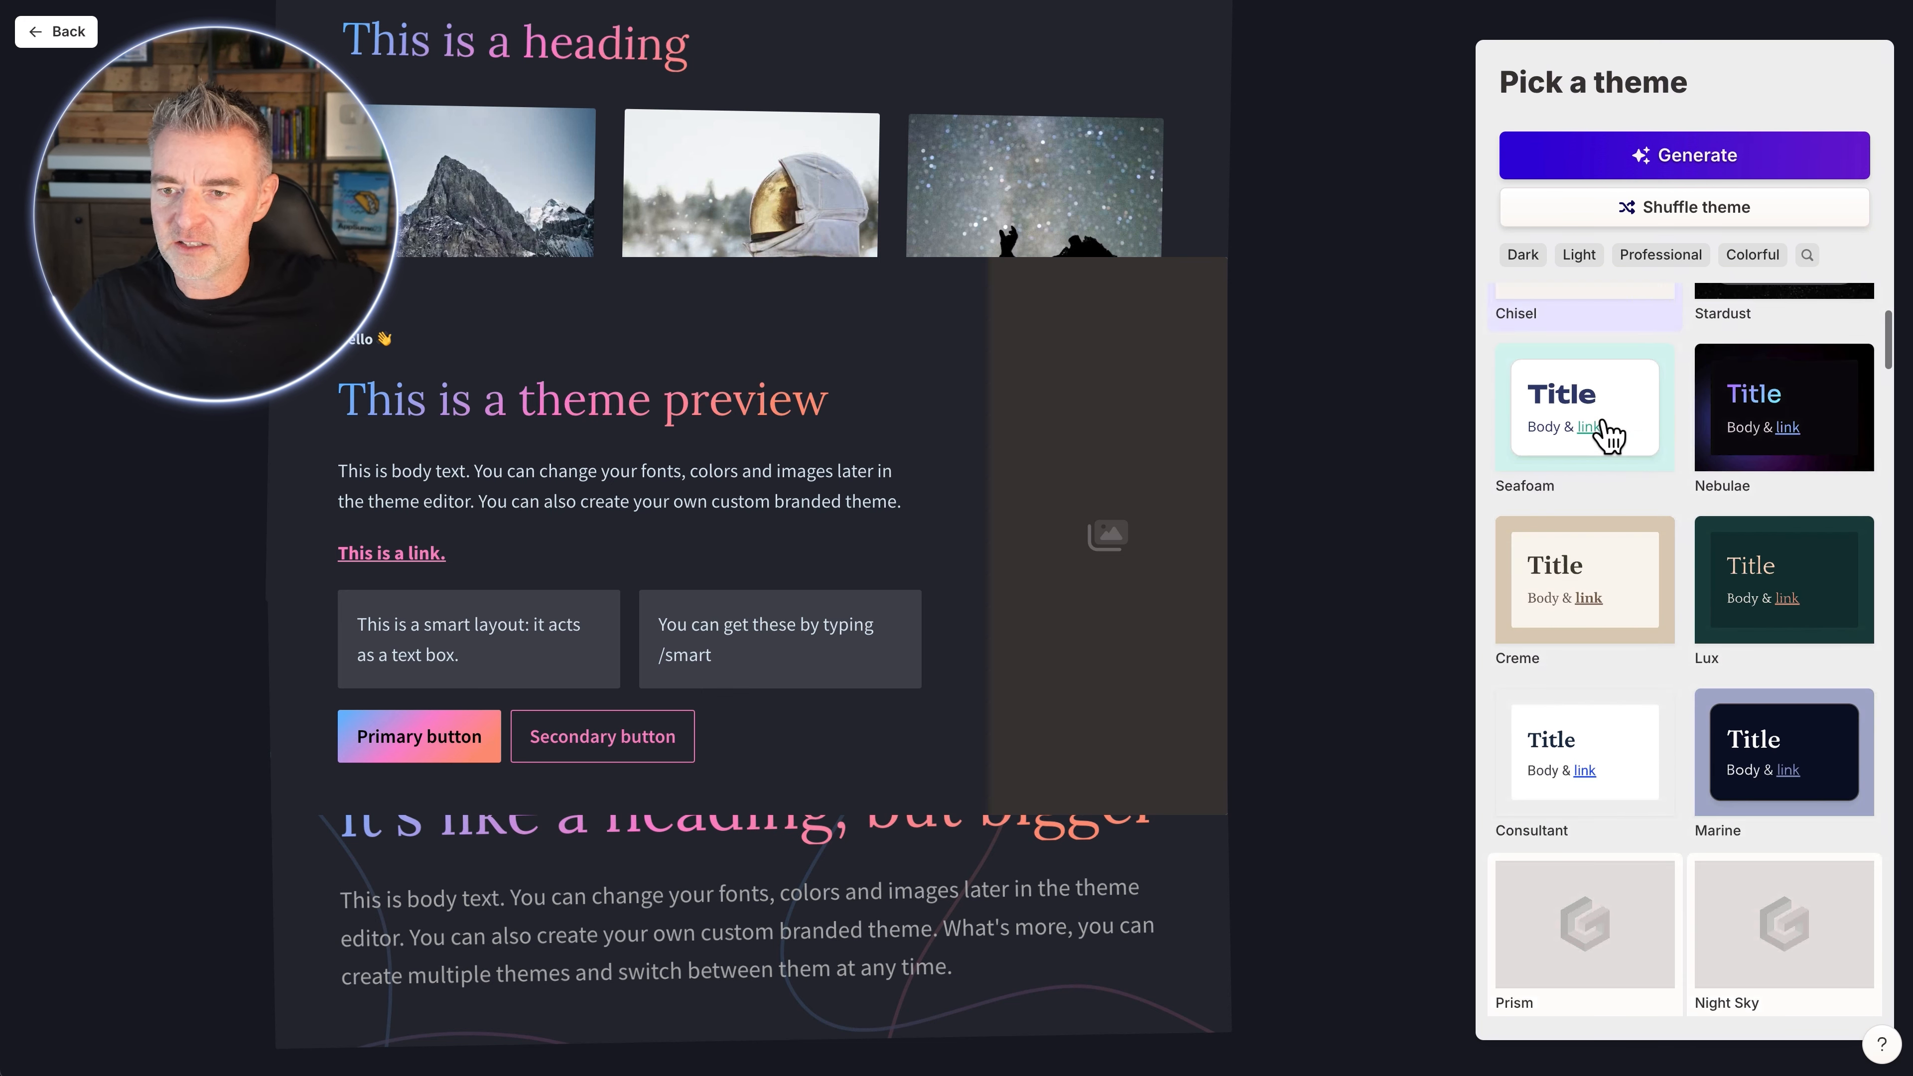
scroll(1656, 537, down, 10)
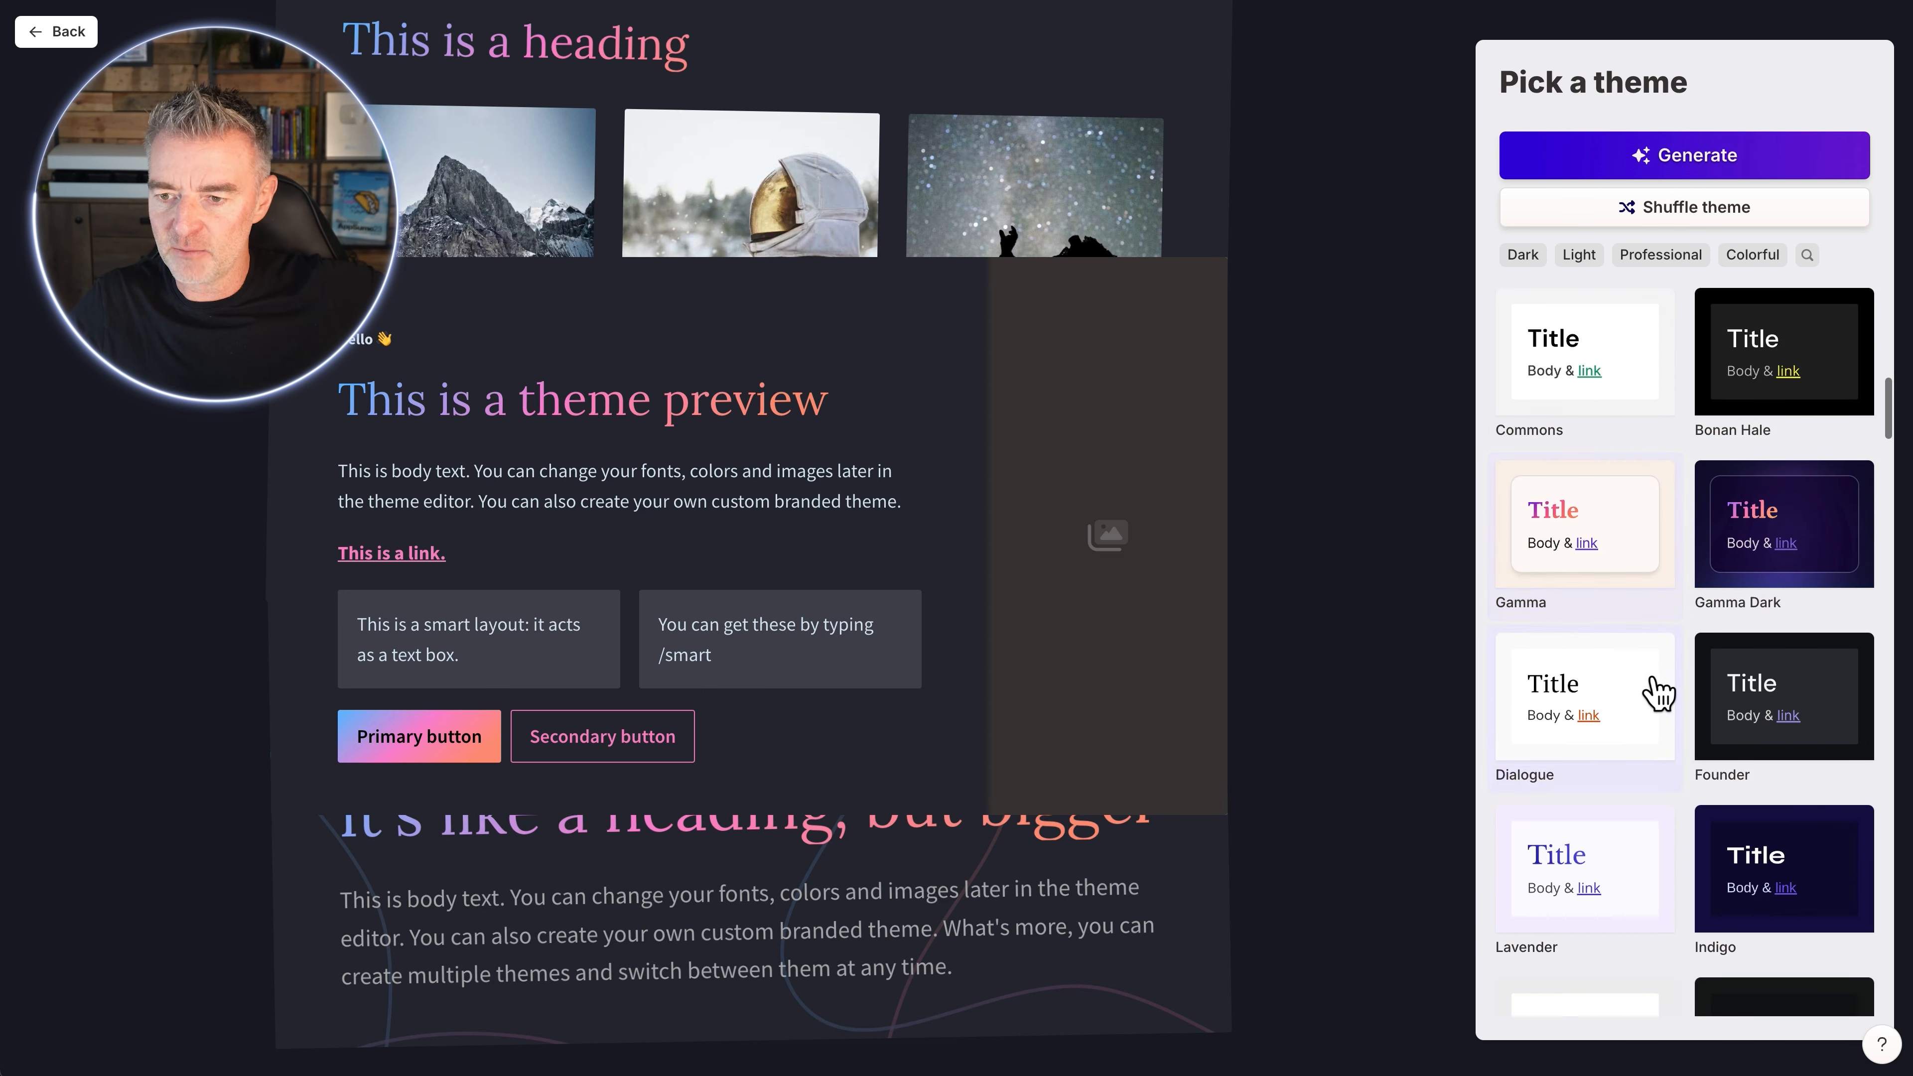
scroll(1612, 473, down, 6)
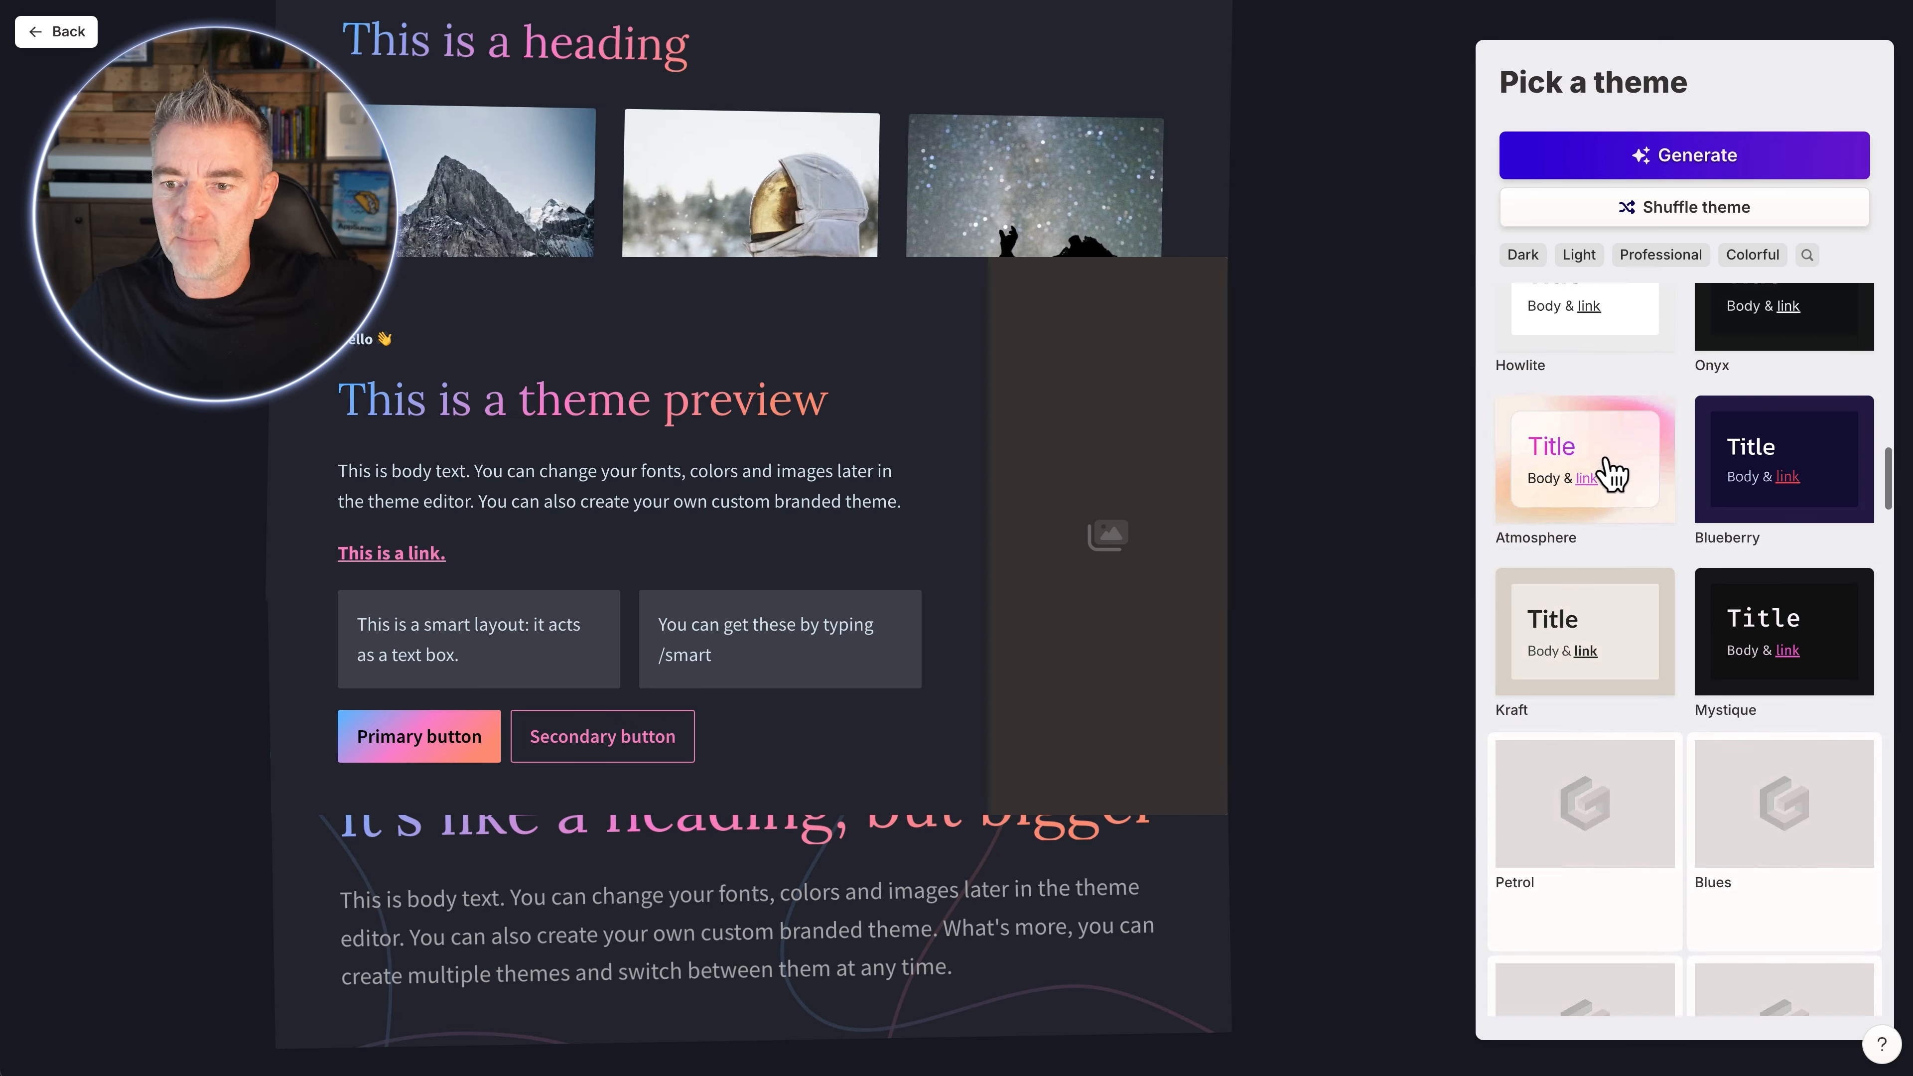
click(1753, 260)
scroll(1645, 648, down, 8)
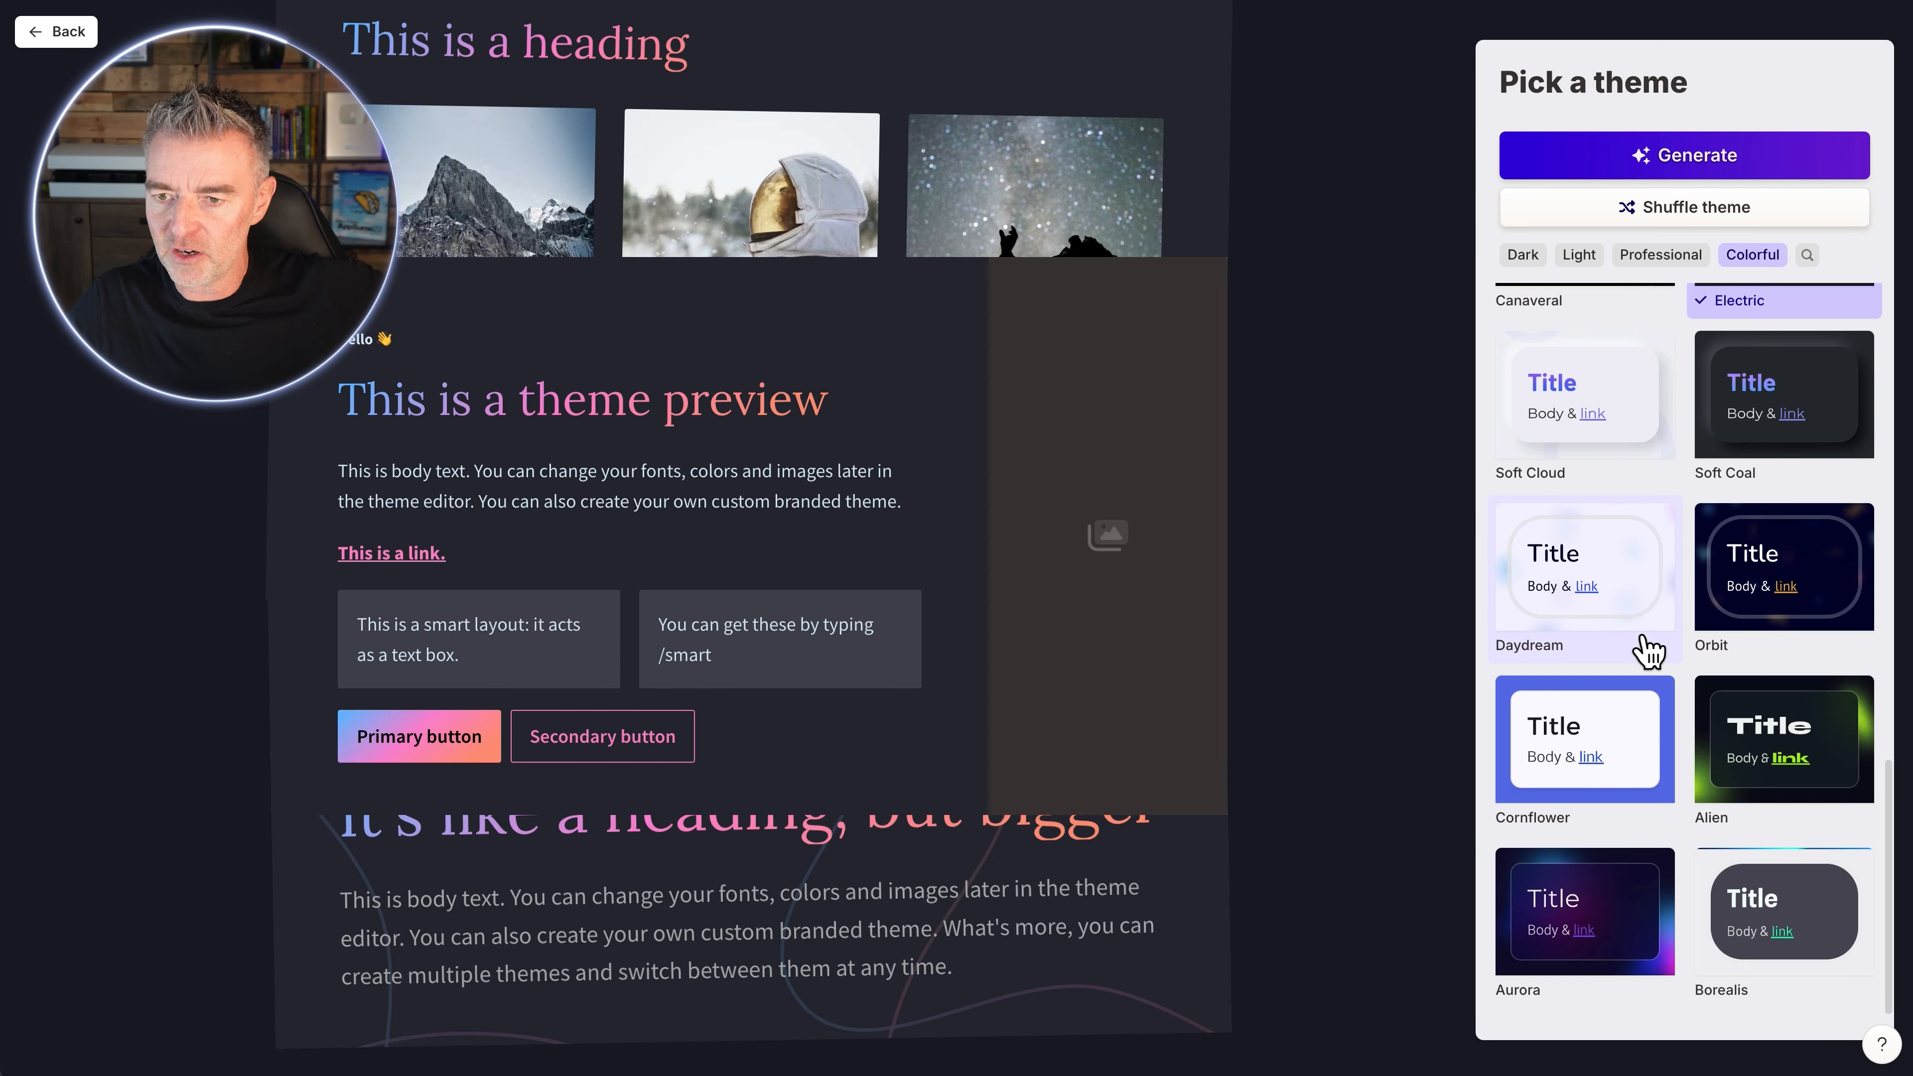
scroll(1625, 866, up, 1)
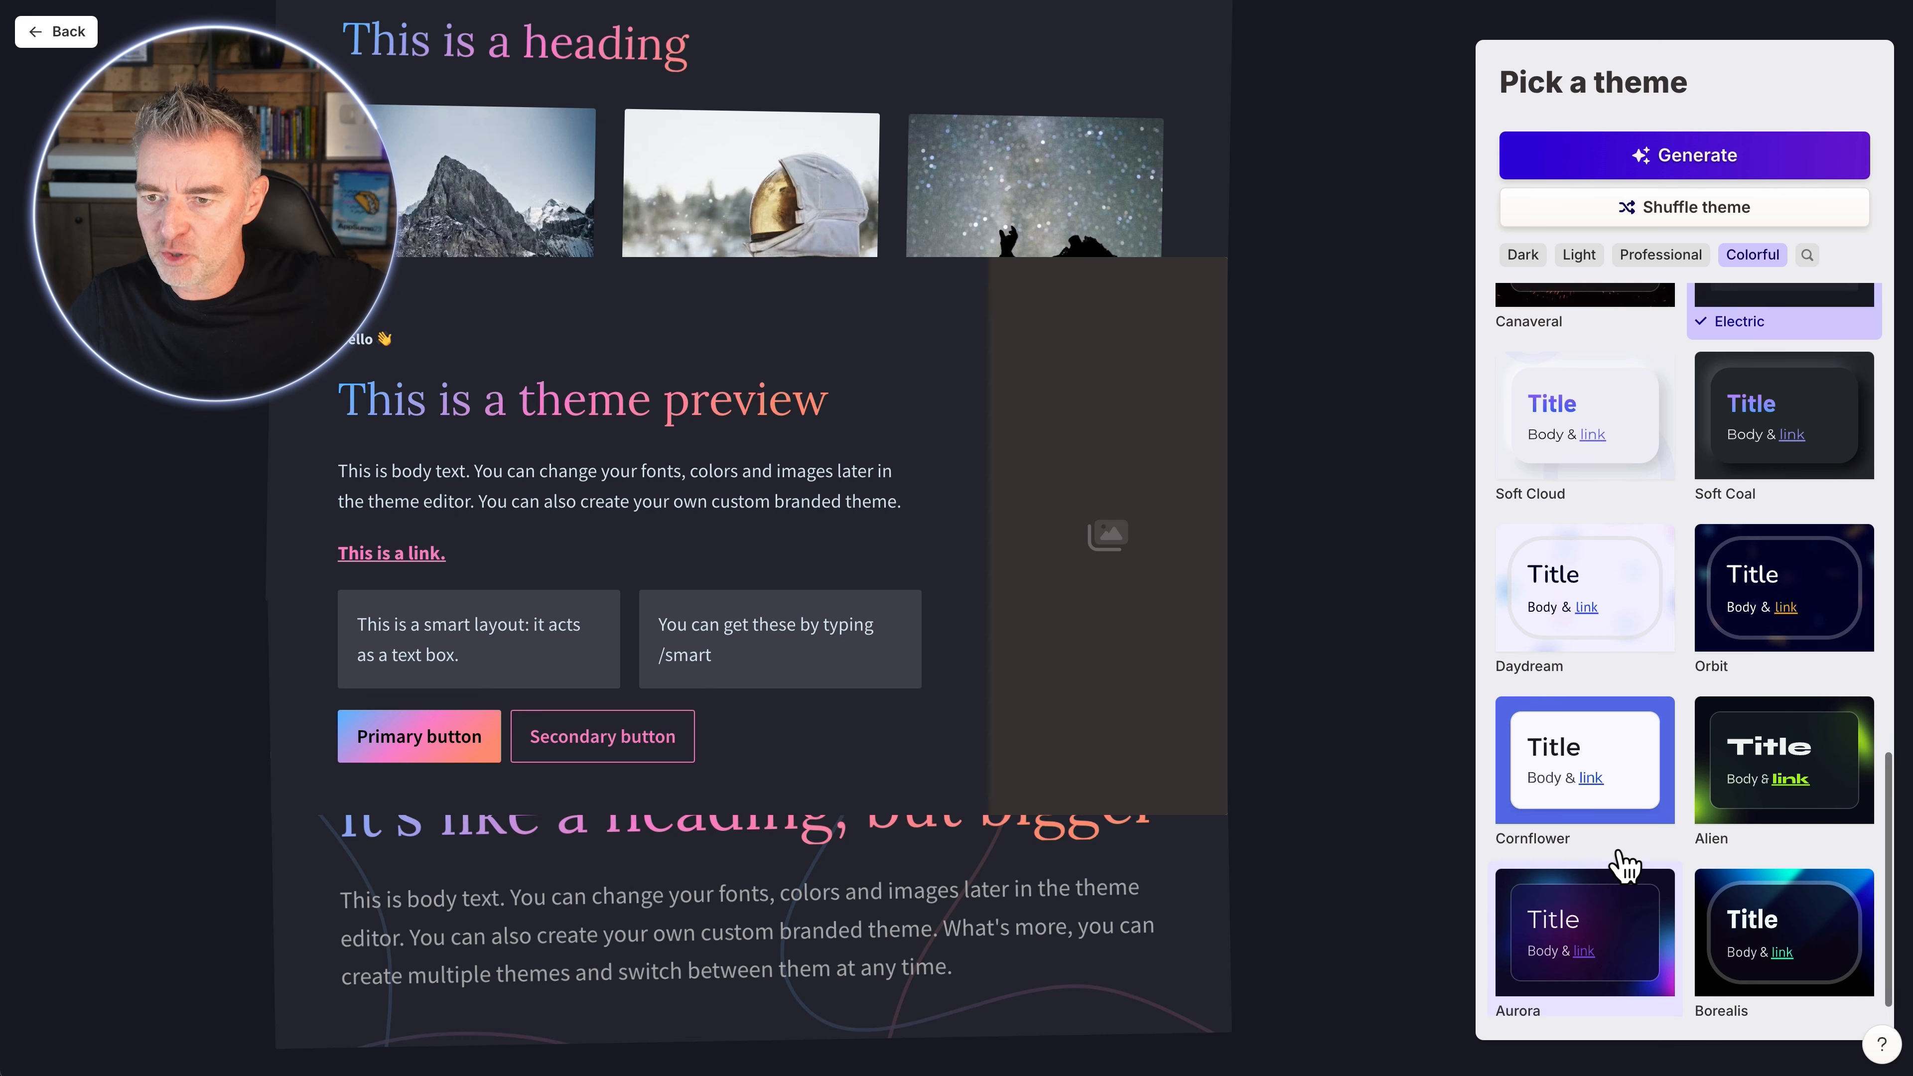
Step: Try out the Light, Dark and Professional theme filters, and clear the filters again
click(1582, 256)
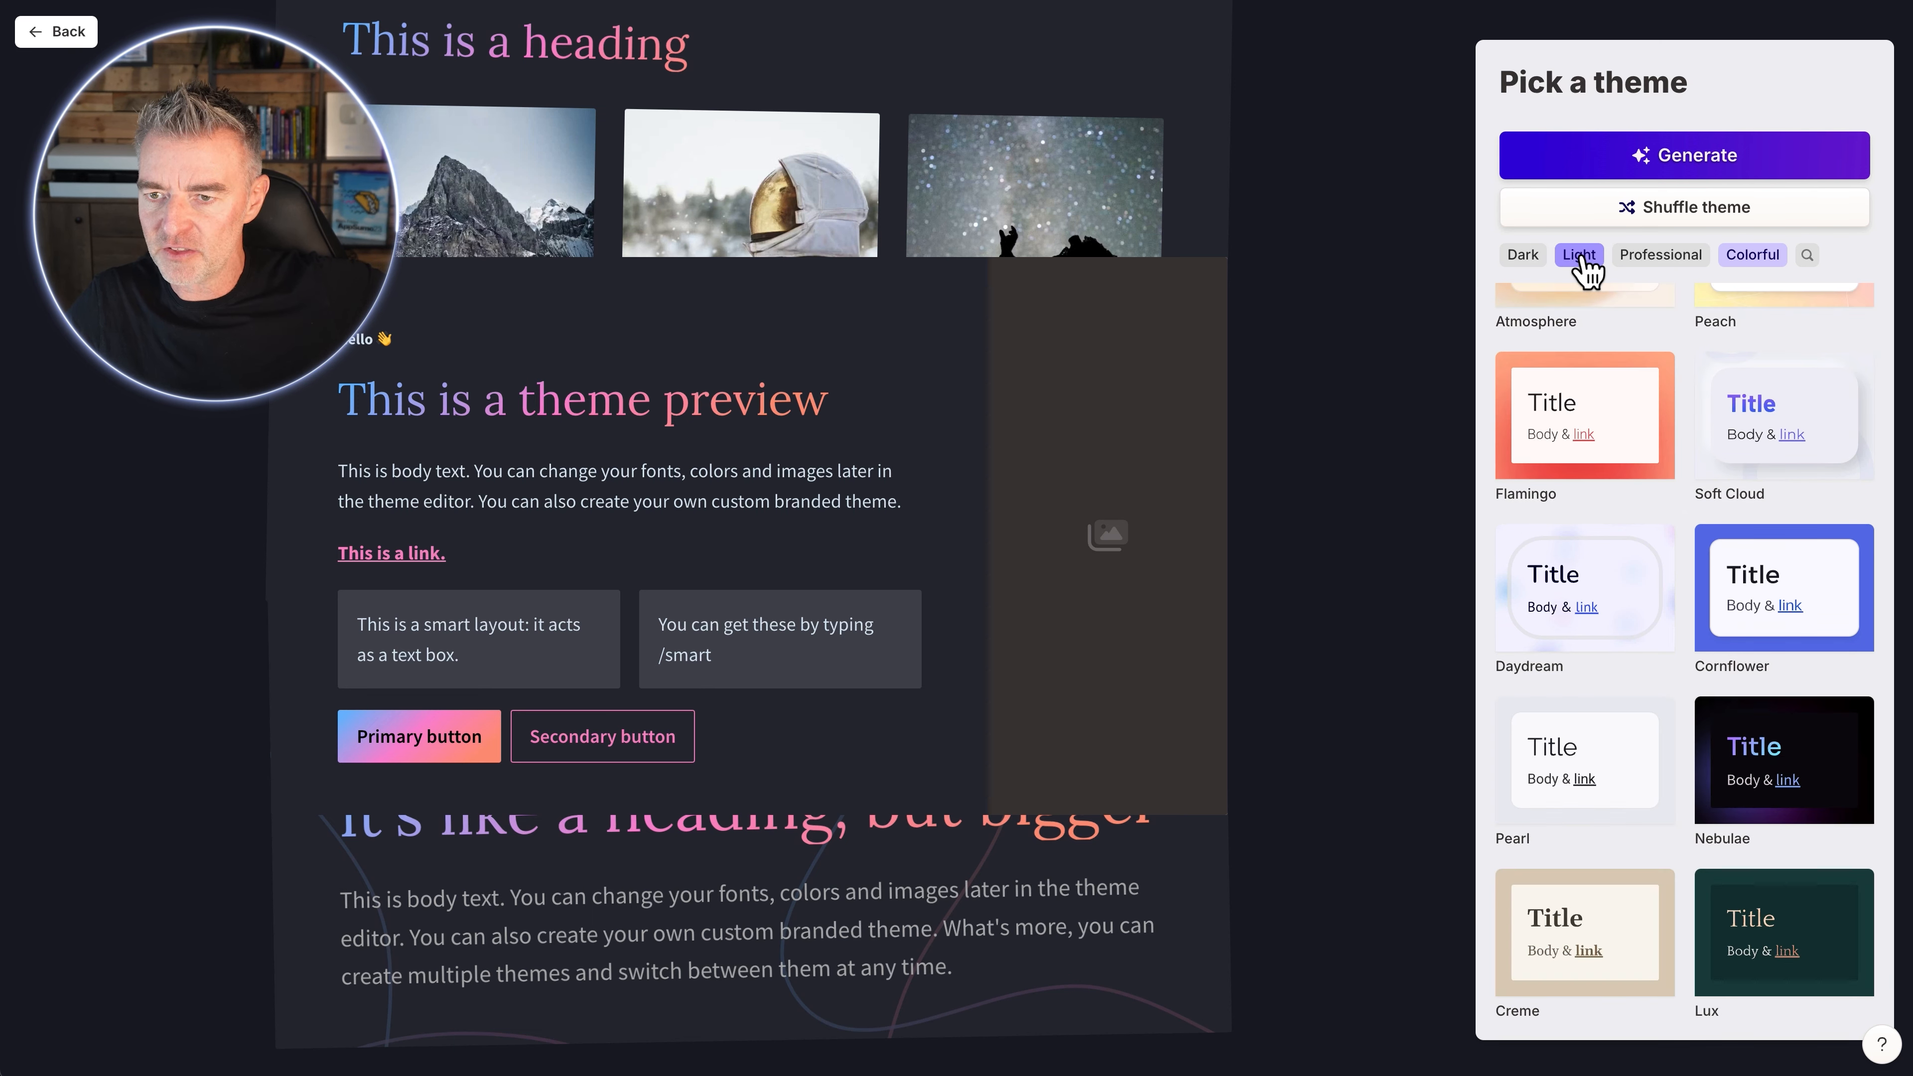
click(1530, 258)
click(1646, 257)
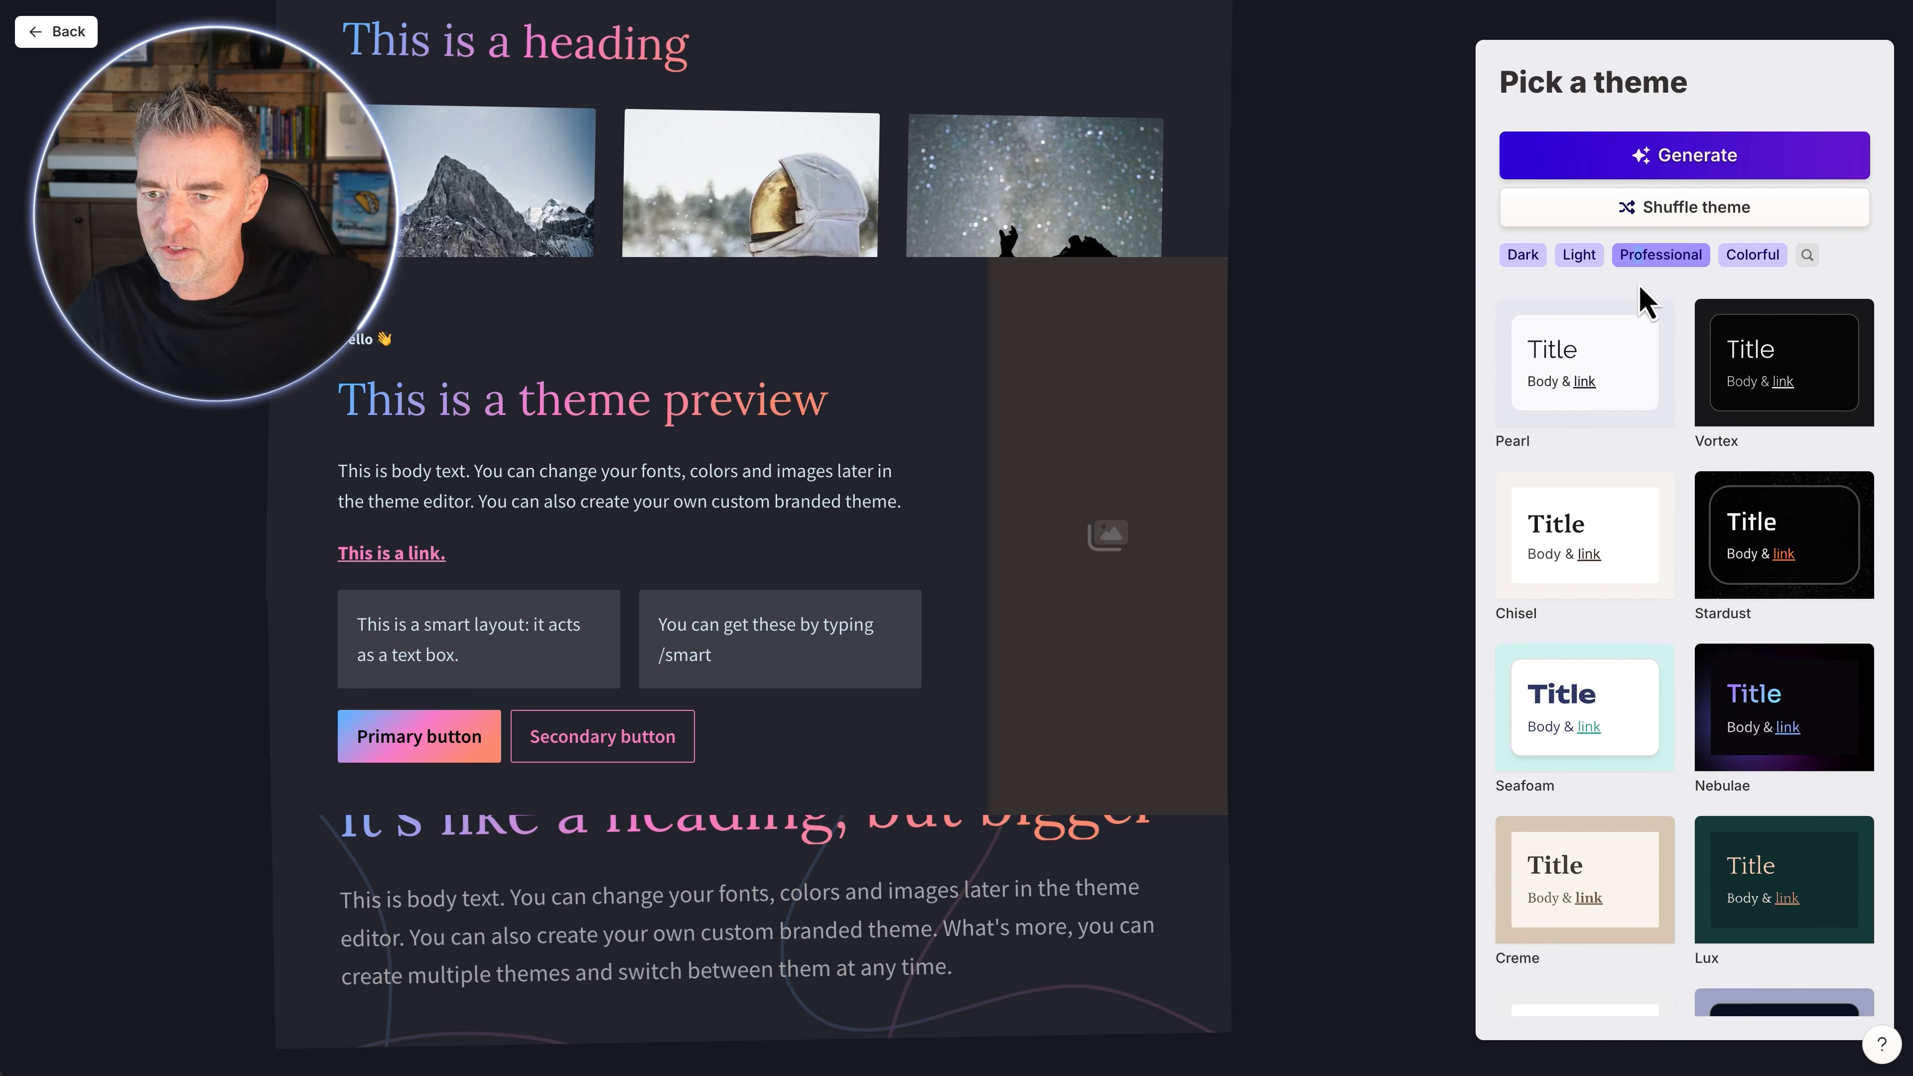
scroll(1701, 690, down, 5)
scroll(1701, 690, up, 6)
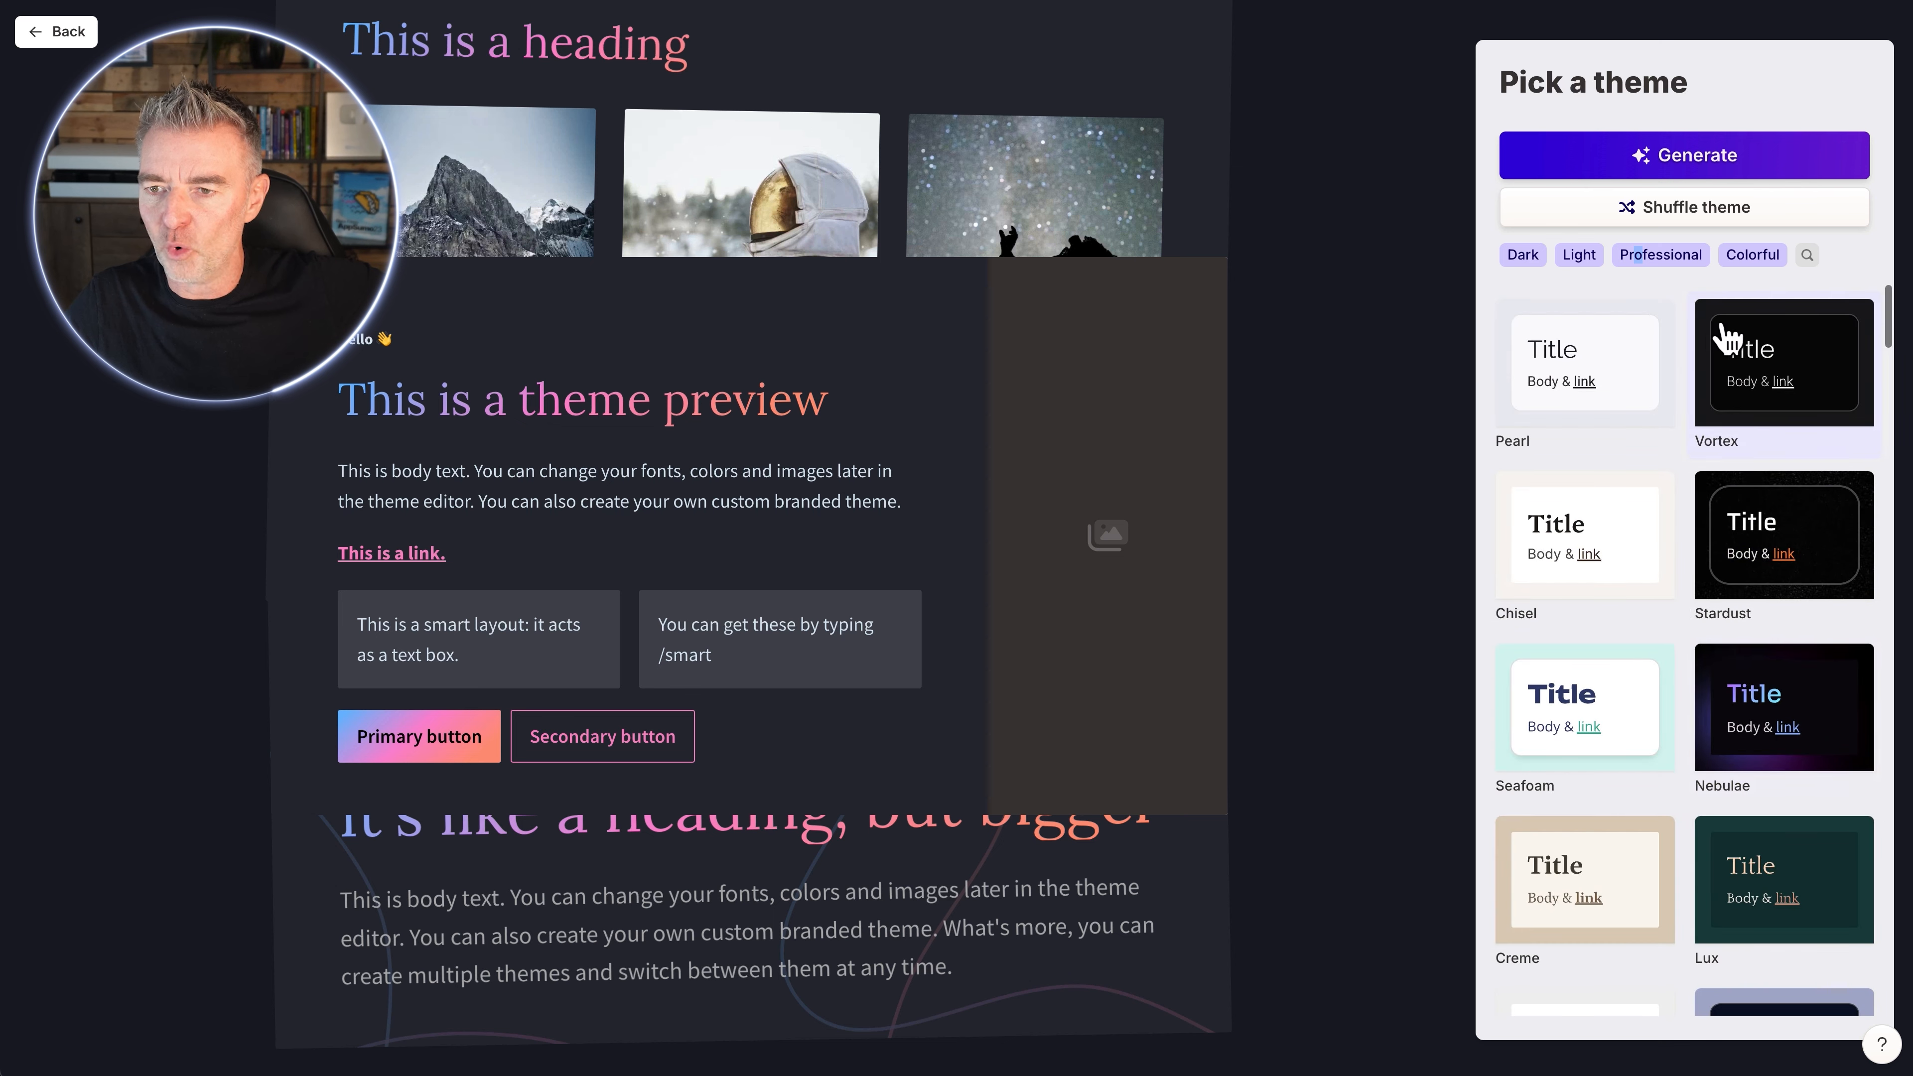
click(1661, 255)
click(1580, 254)
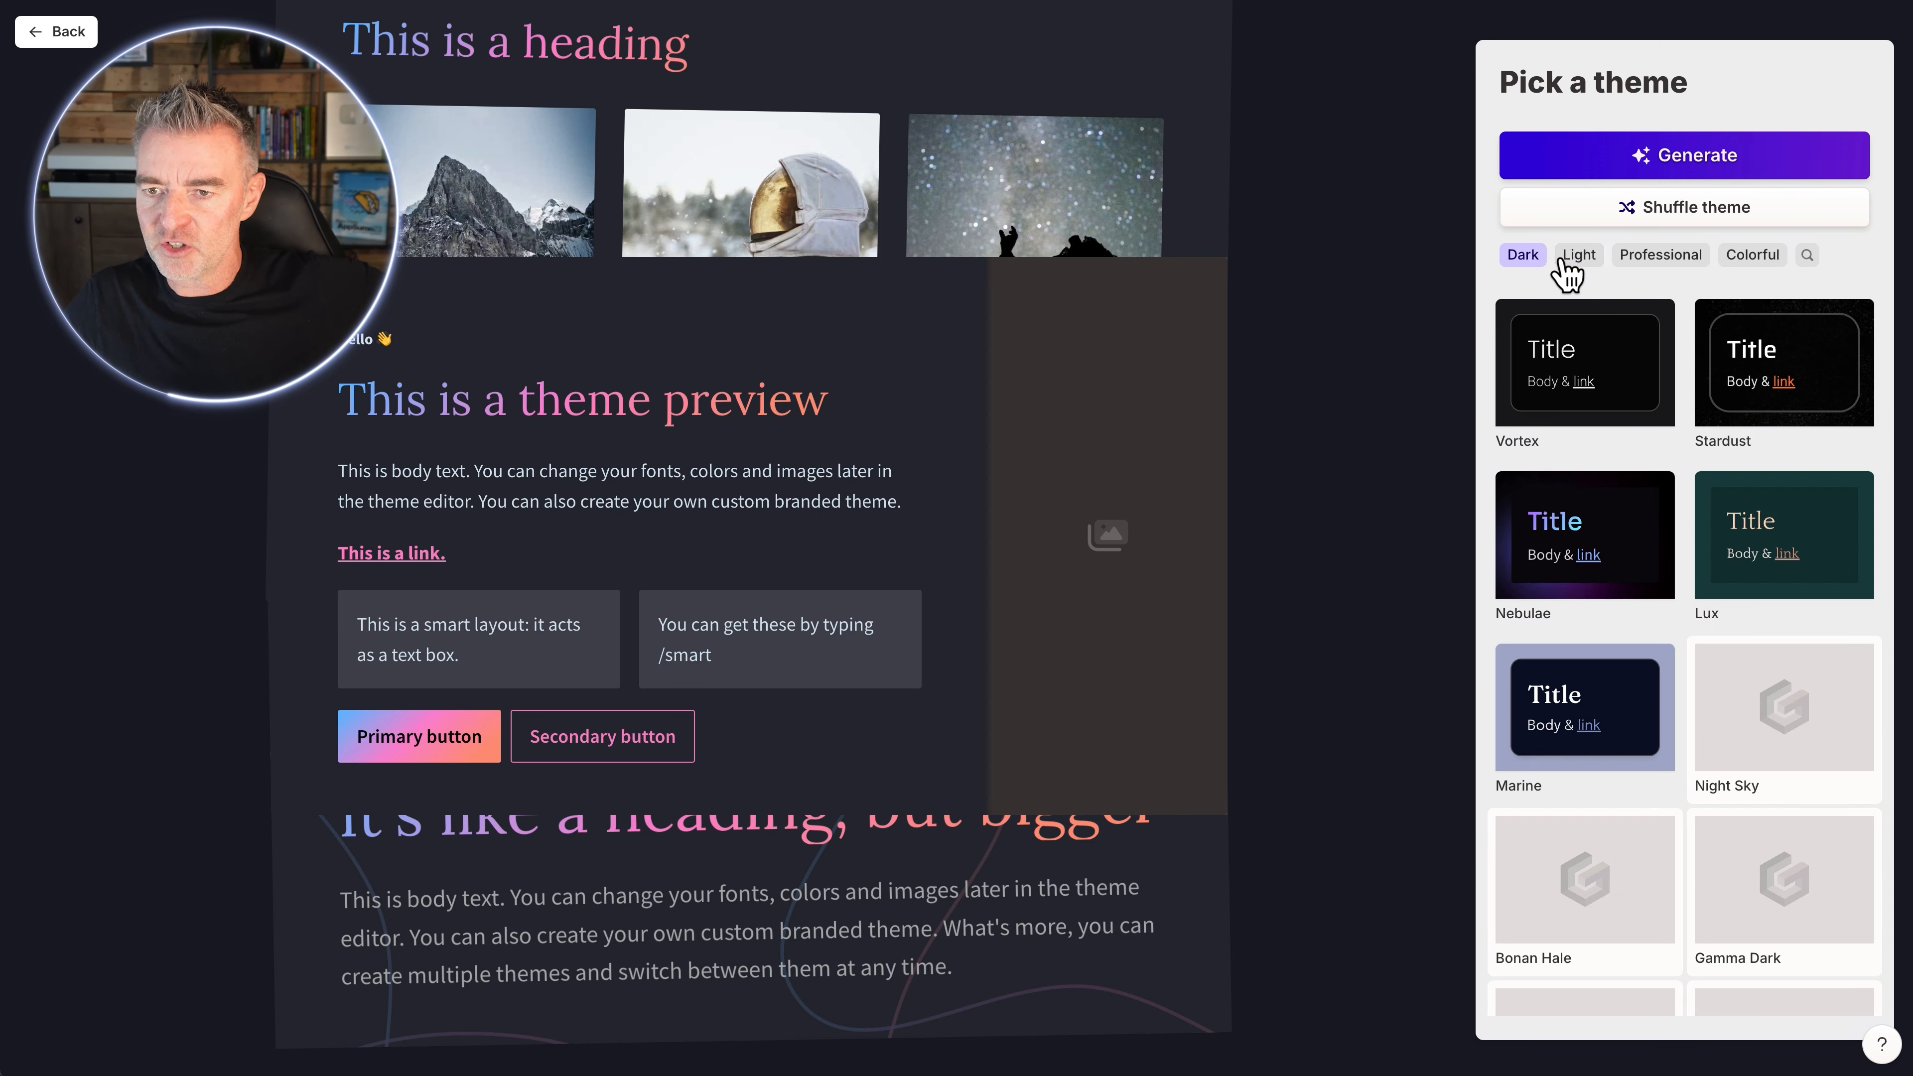
click(1524, 255)
Step: Choose the Gamma Dark theme from the Colorful themes and generate the presentation
click(1780, 256)
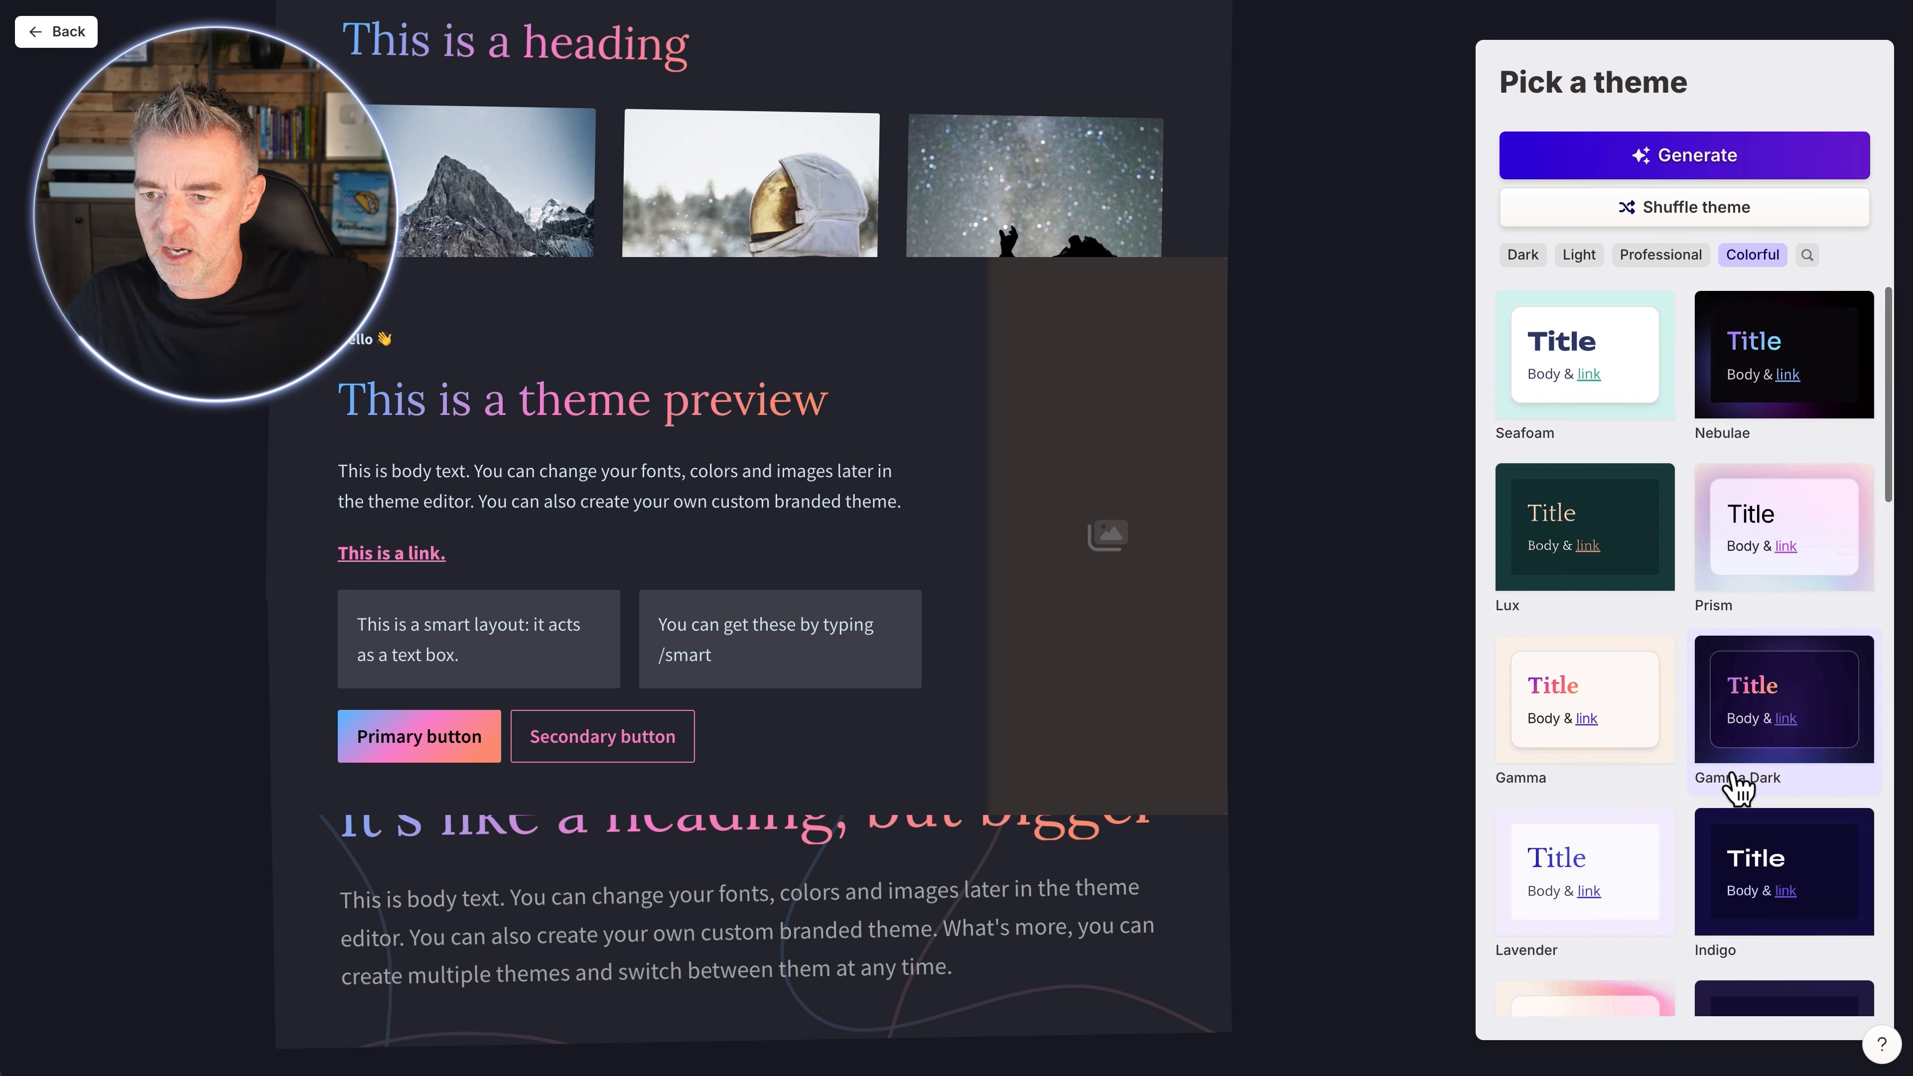
scroll(1733, 783, down, 5)
scroll(1782, 531, up, 2)
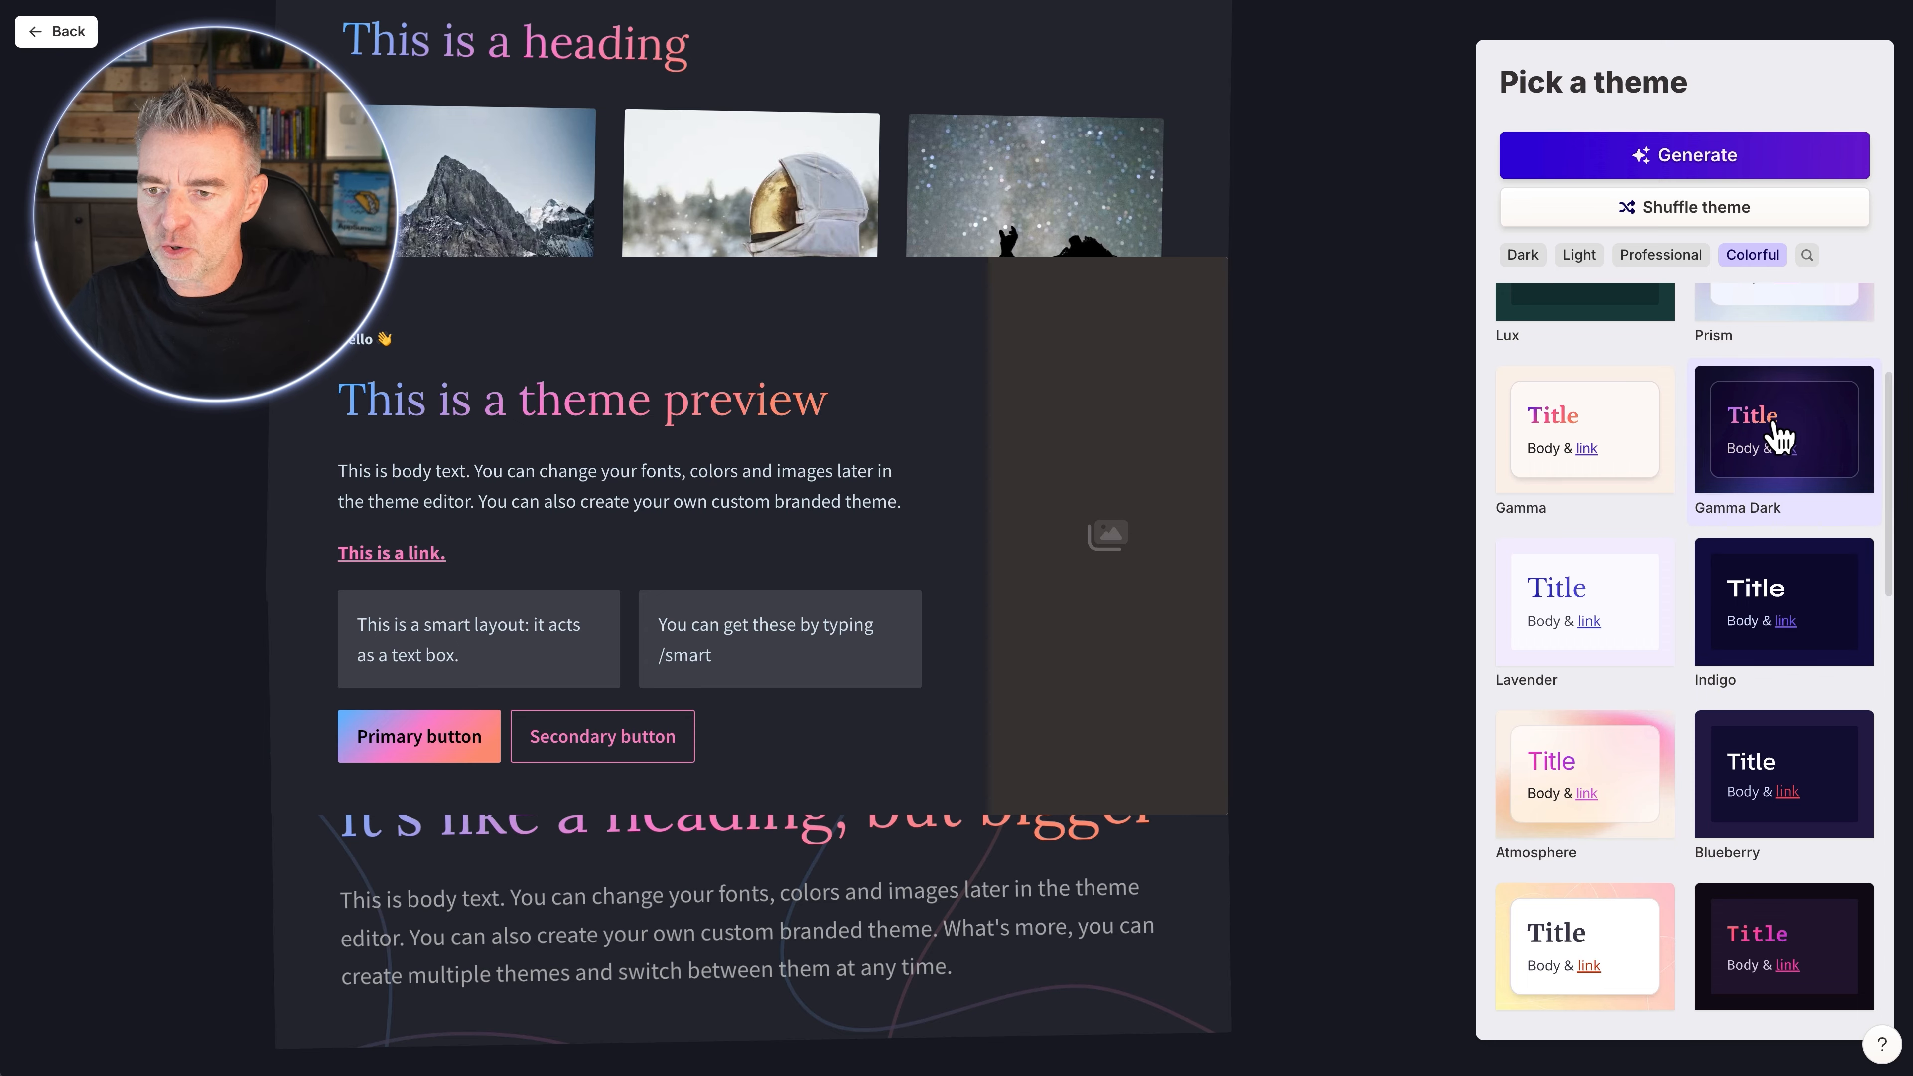
click(1780, 437)
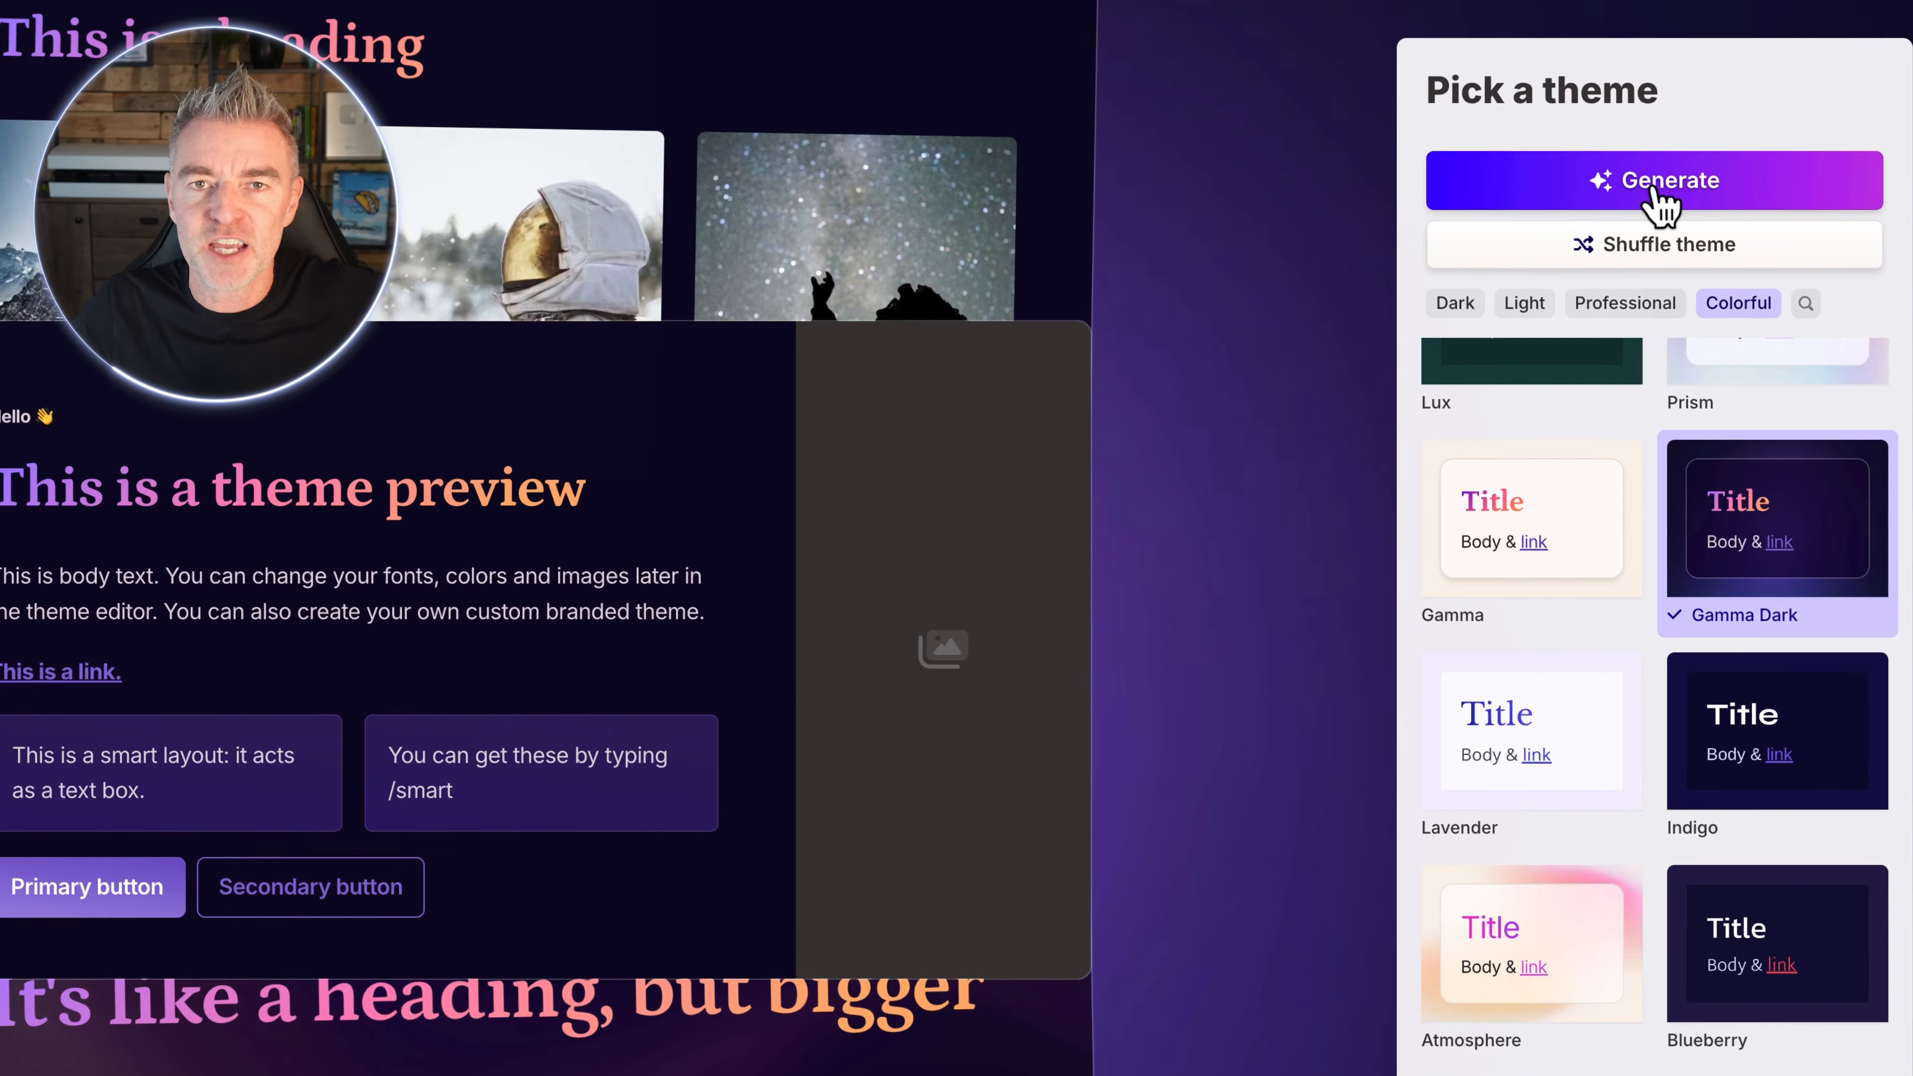
click(1653, 193)
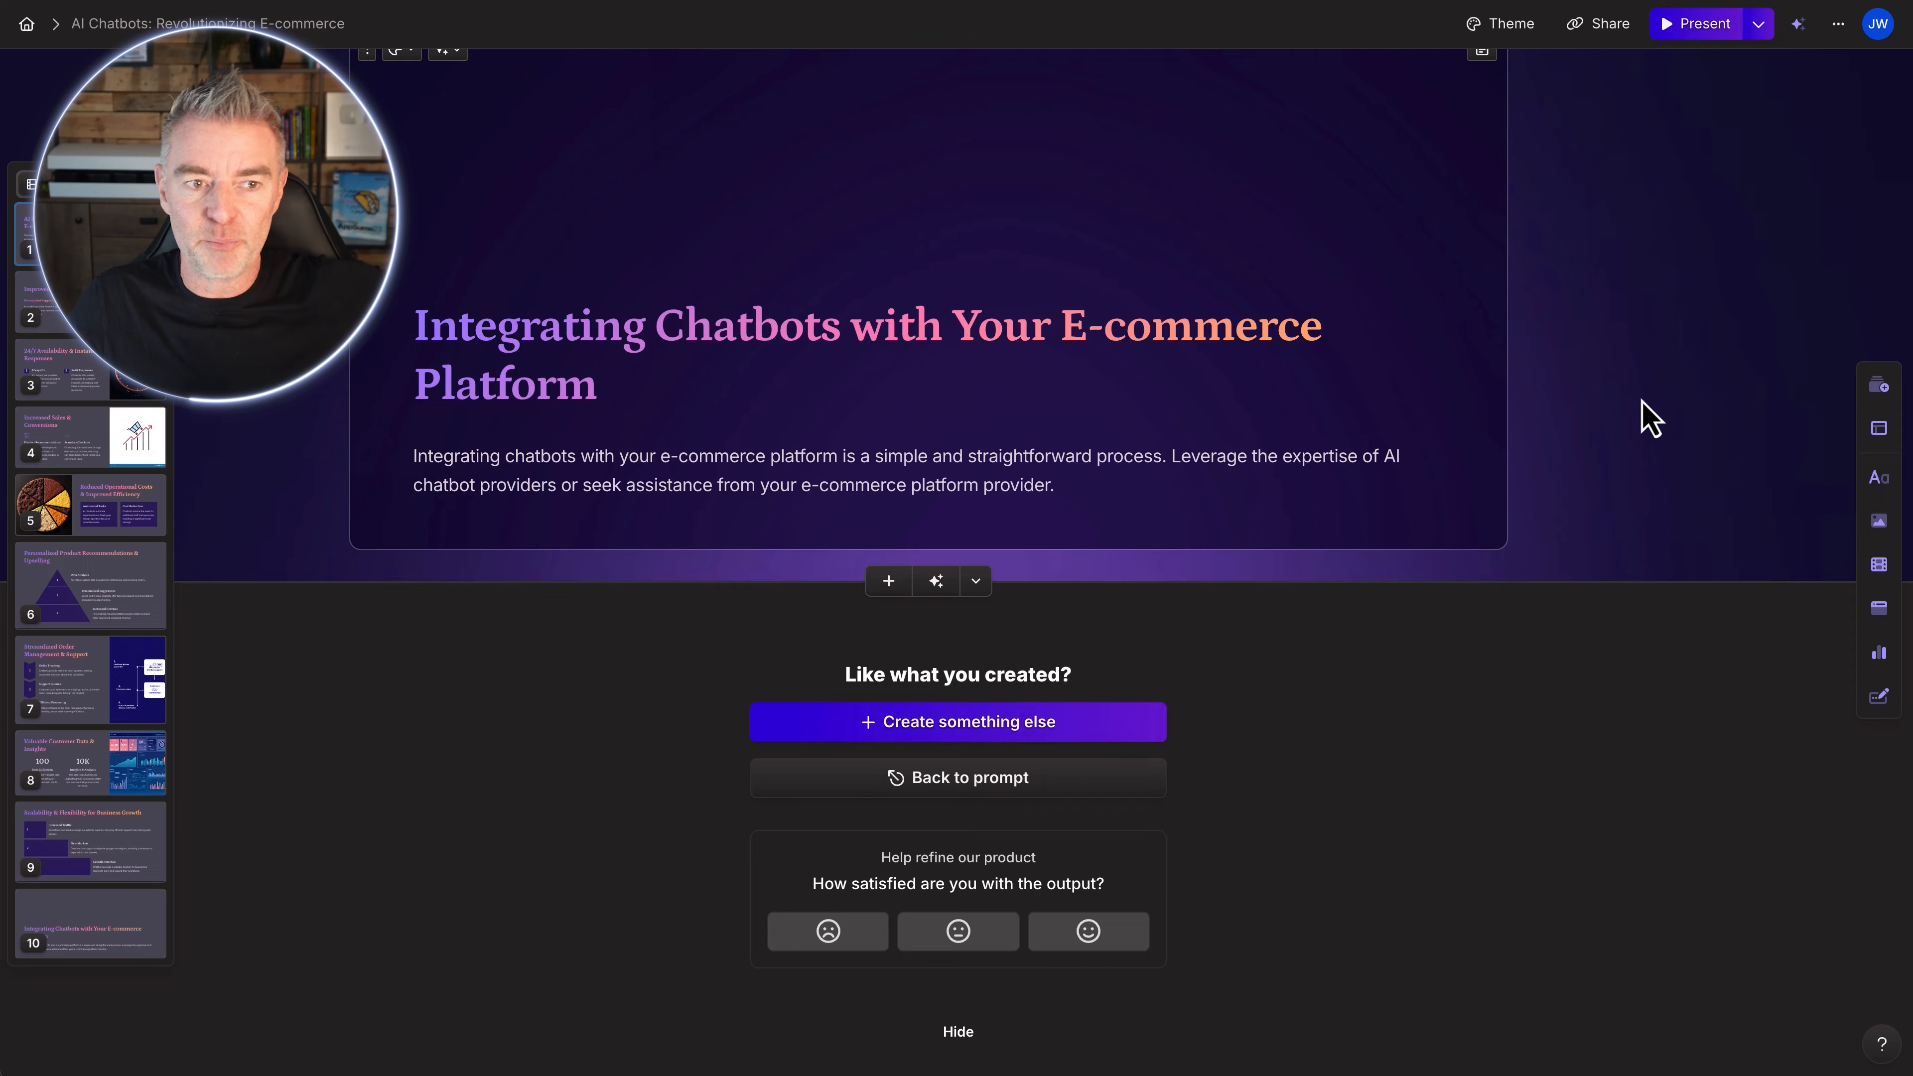
Step: Present the generated presentation from its first card and advance to the second card
scroll(1642, 400, up, 20)
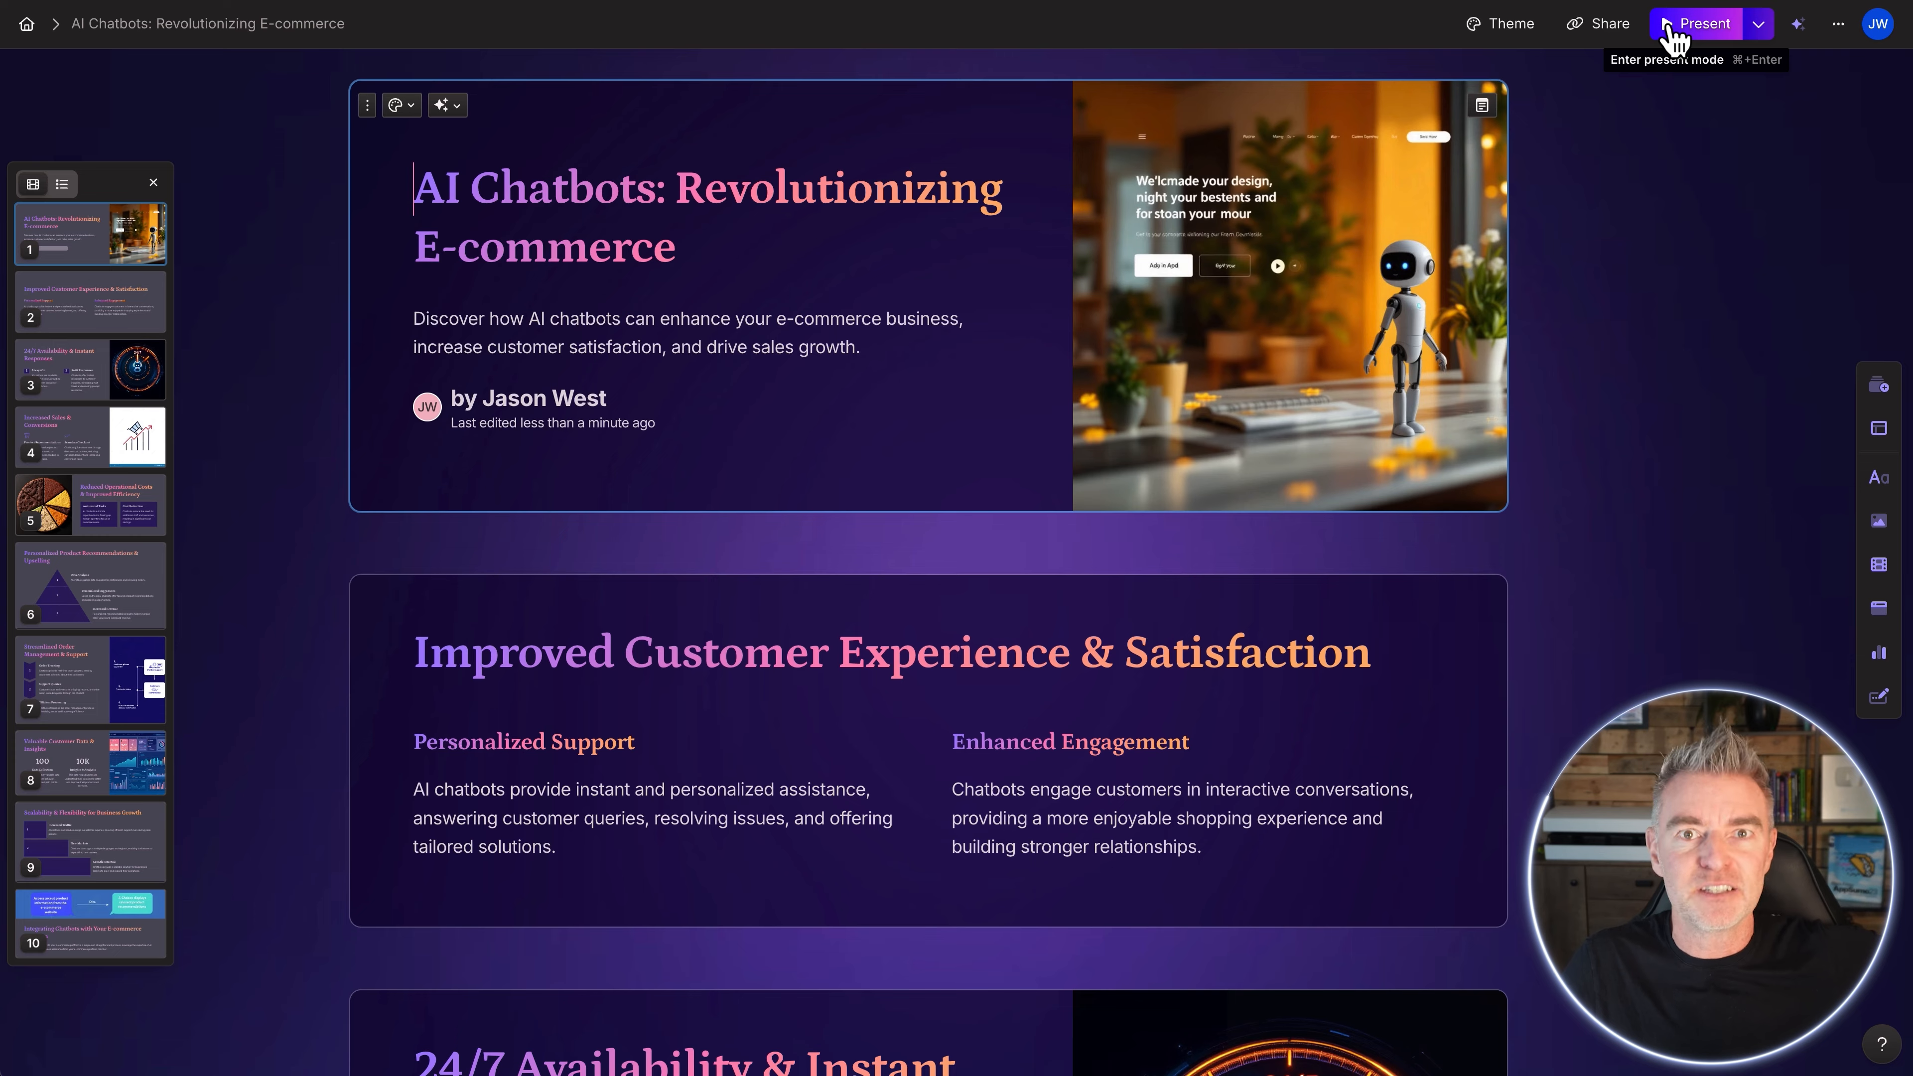
click(1671, 28)
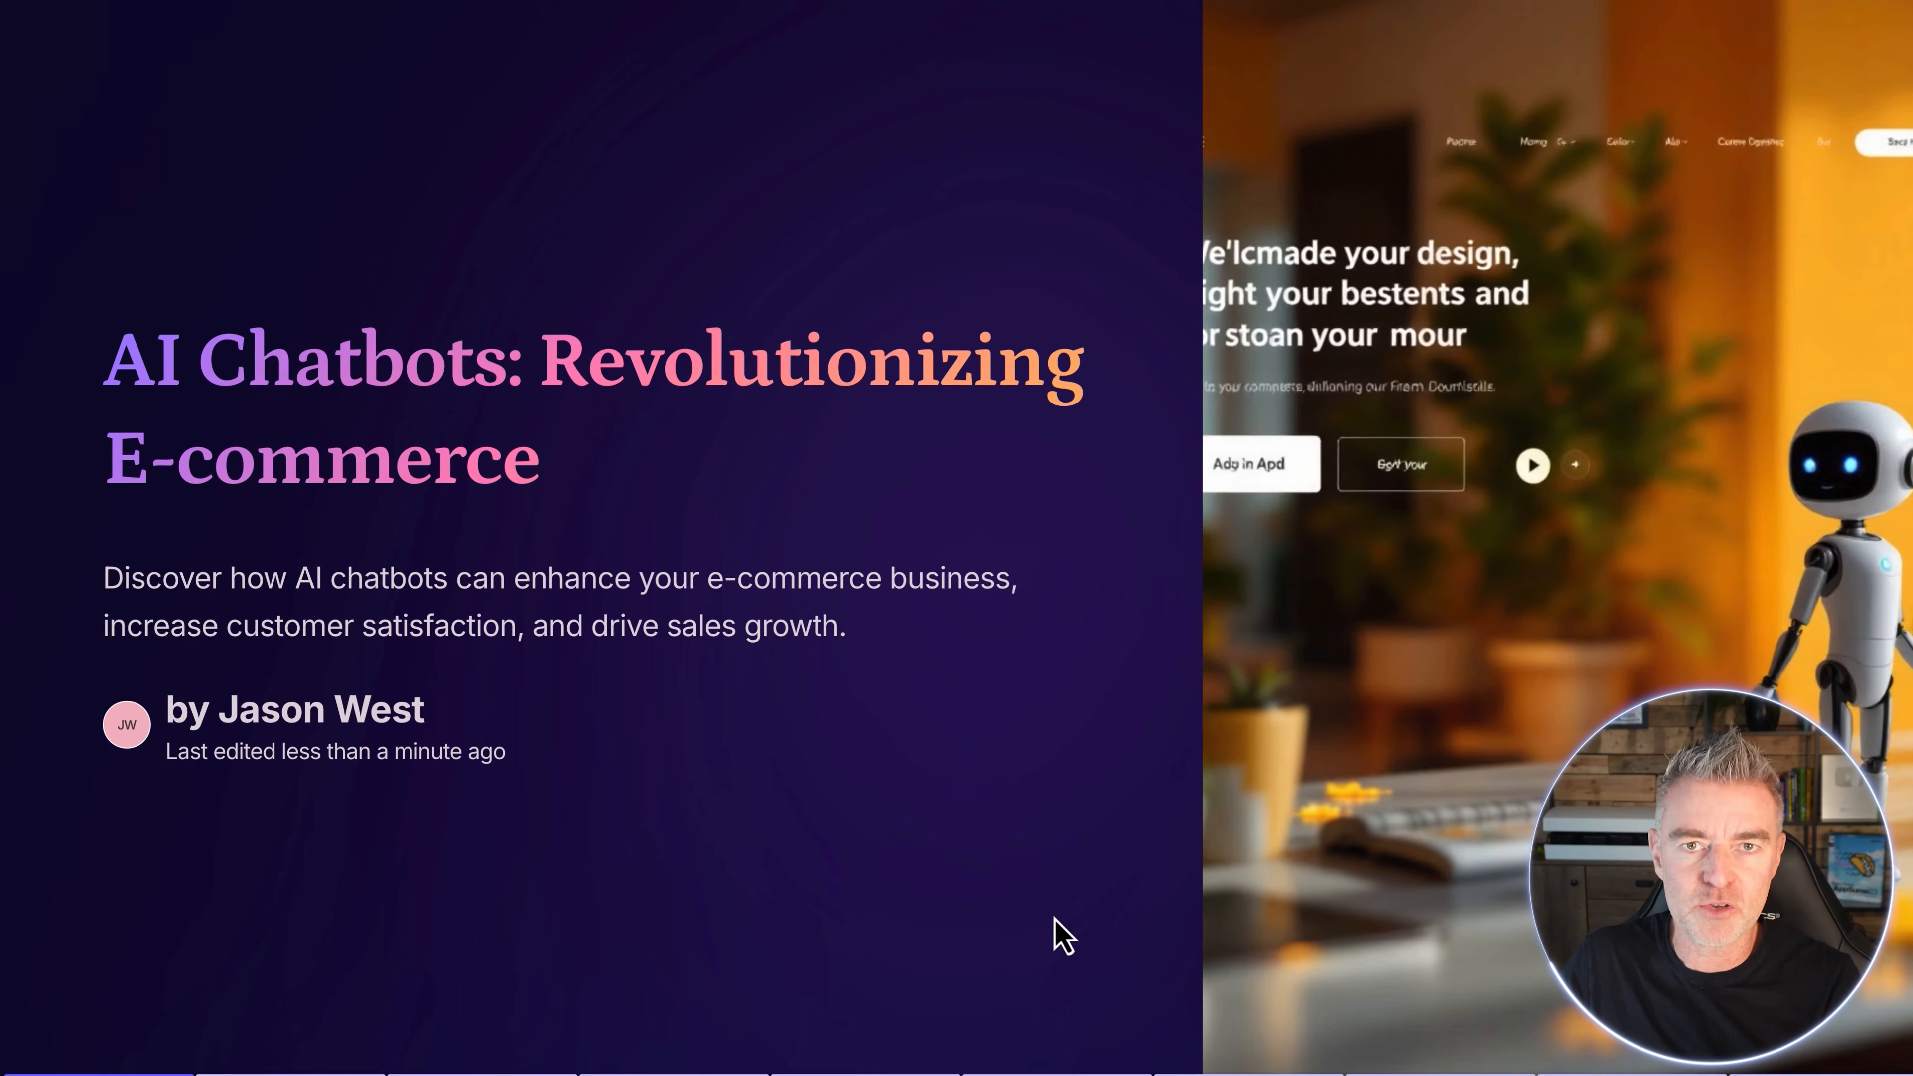
key(Right)
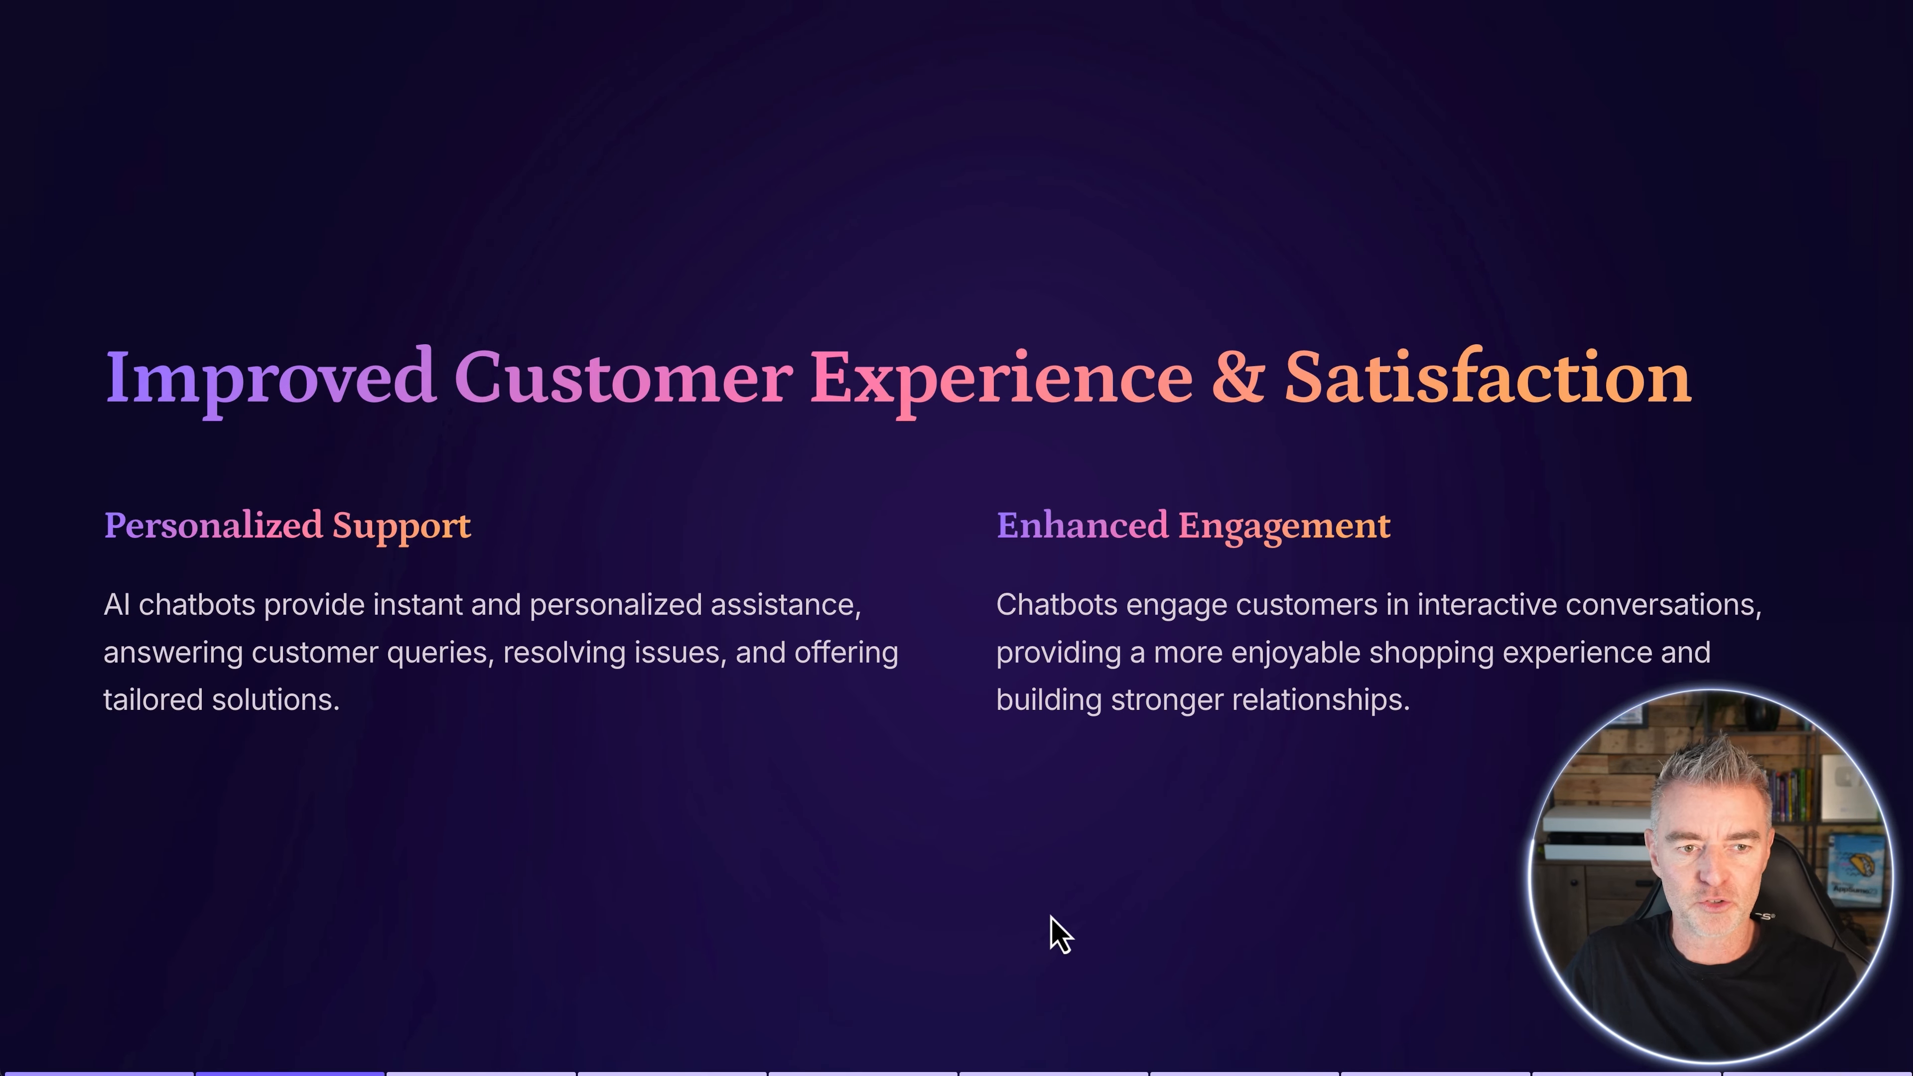
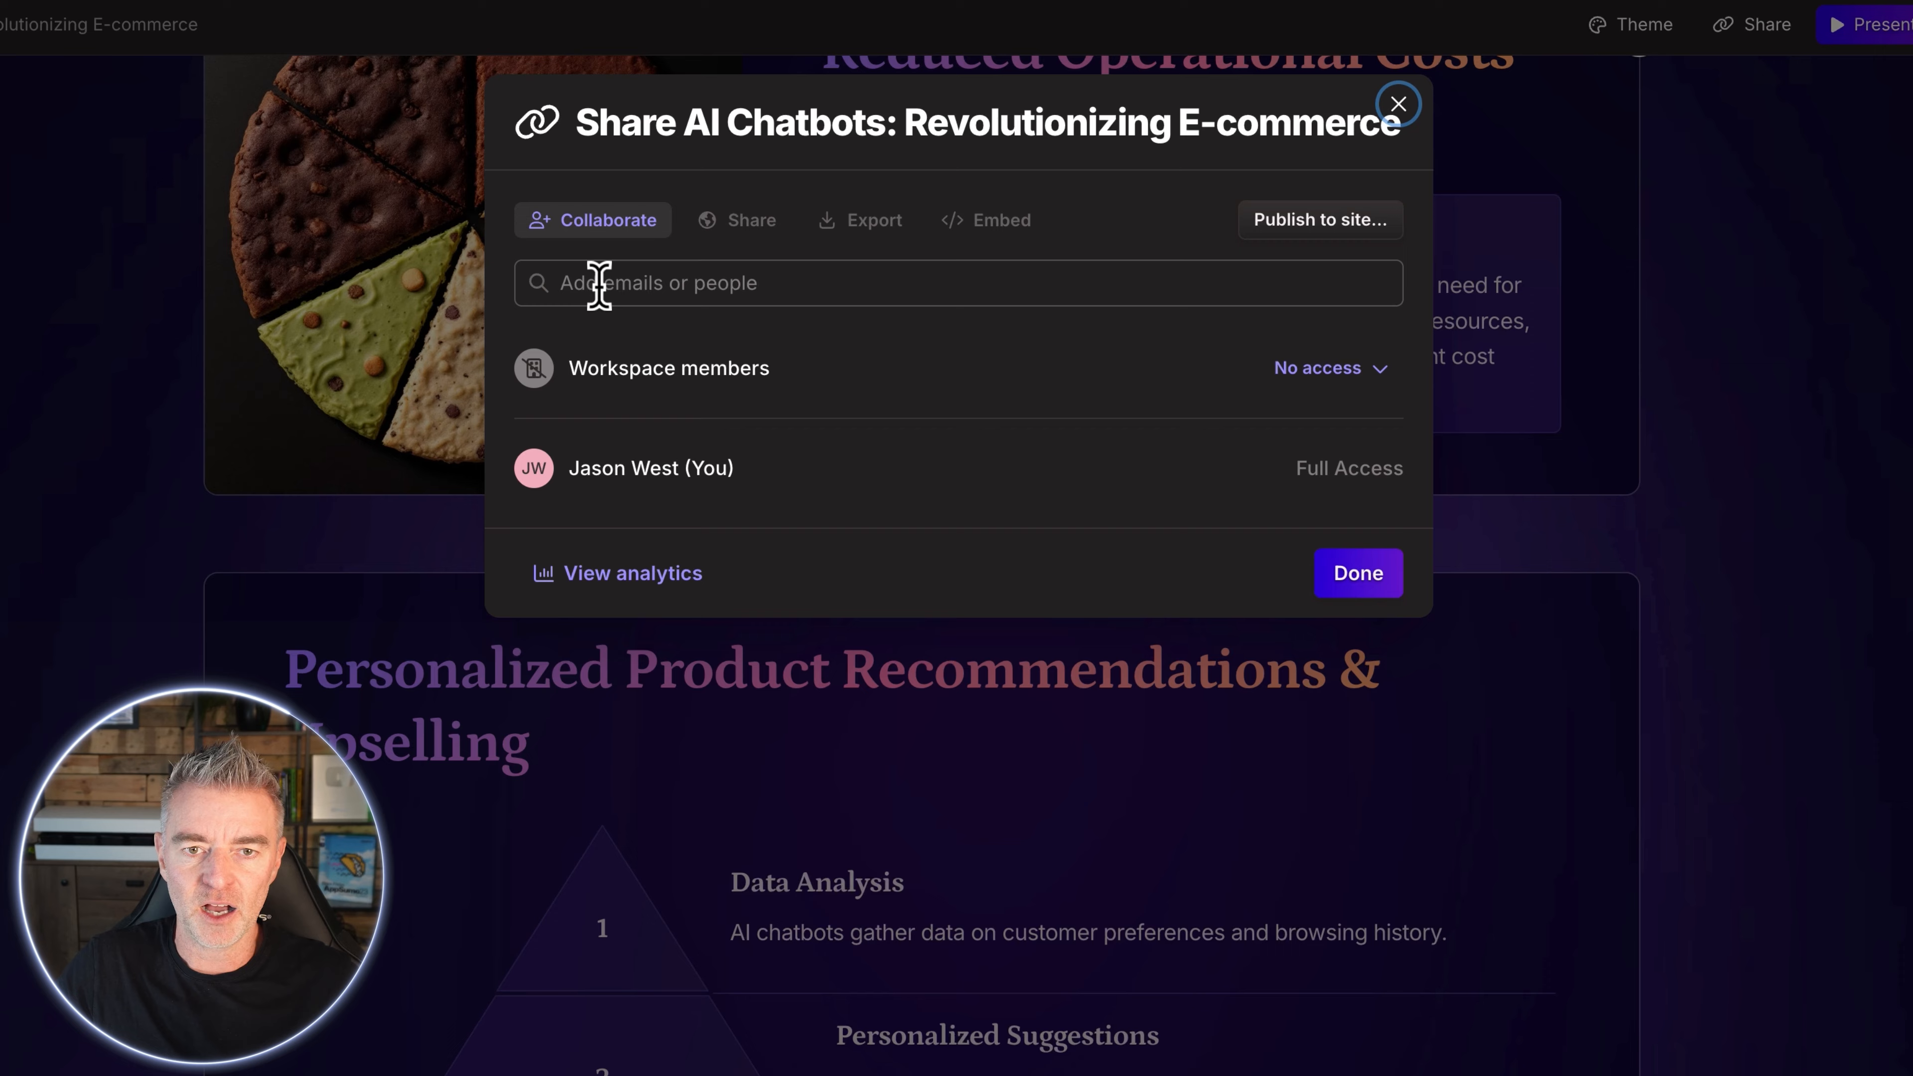
Step: Copy the presentation's share link and embed code, looking over the available export formats in between
click(746, 225)
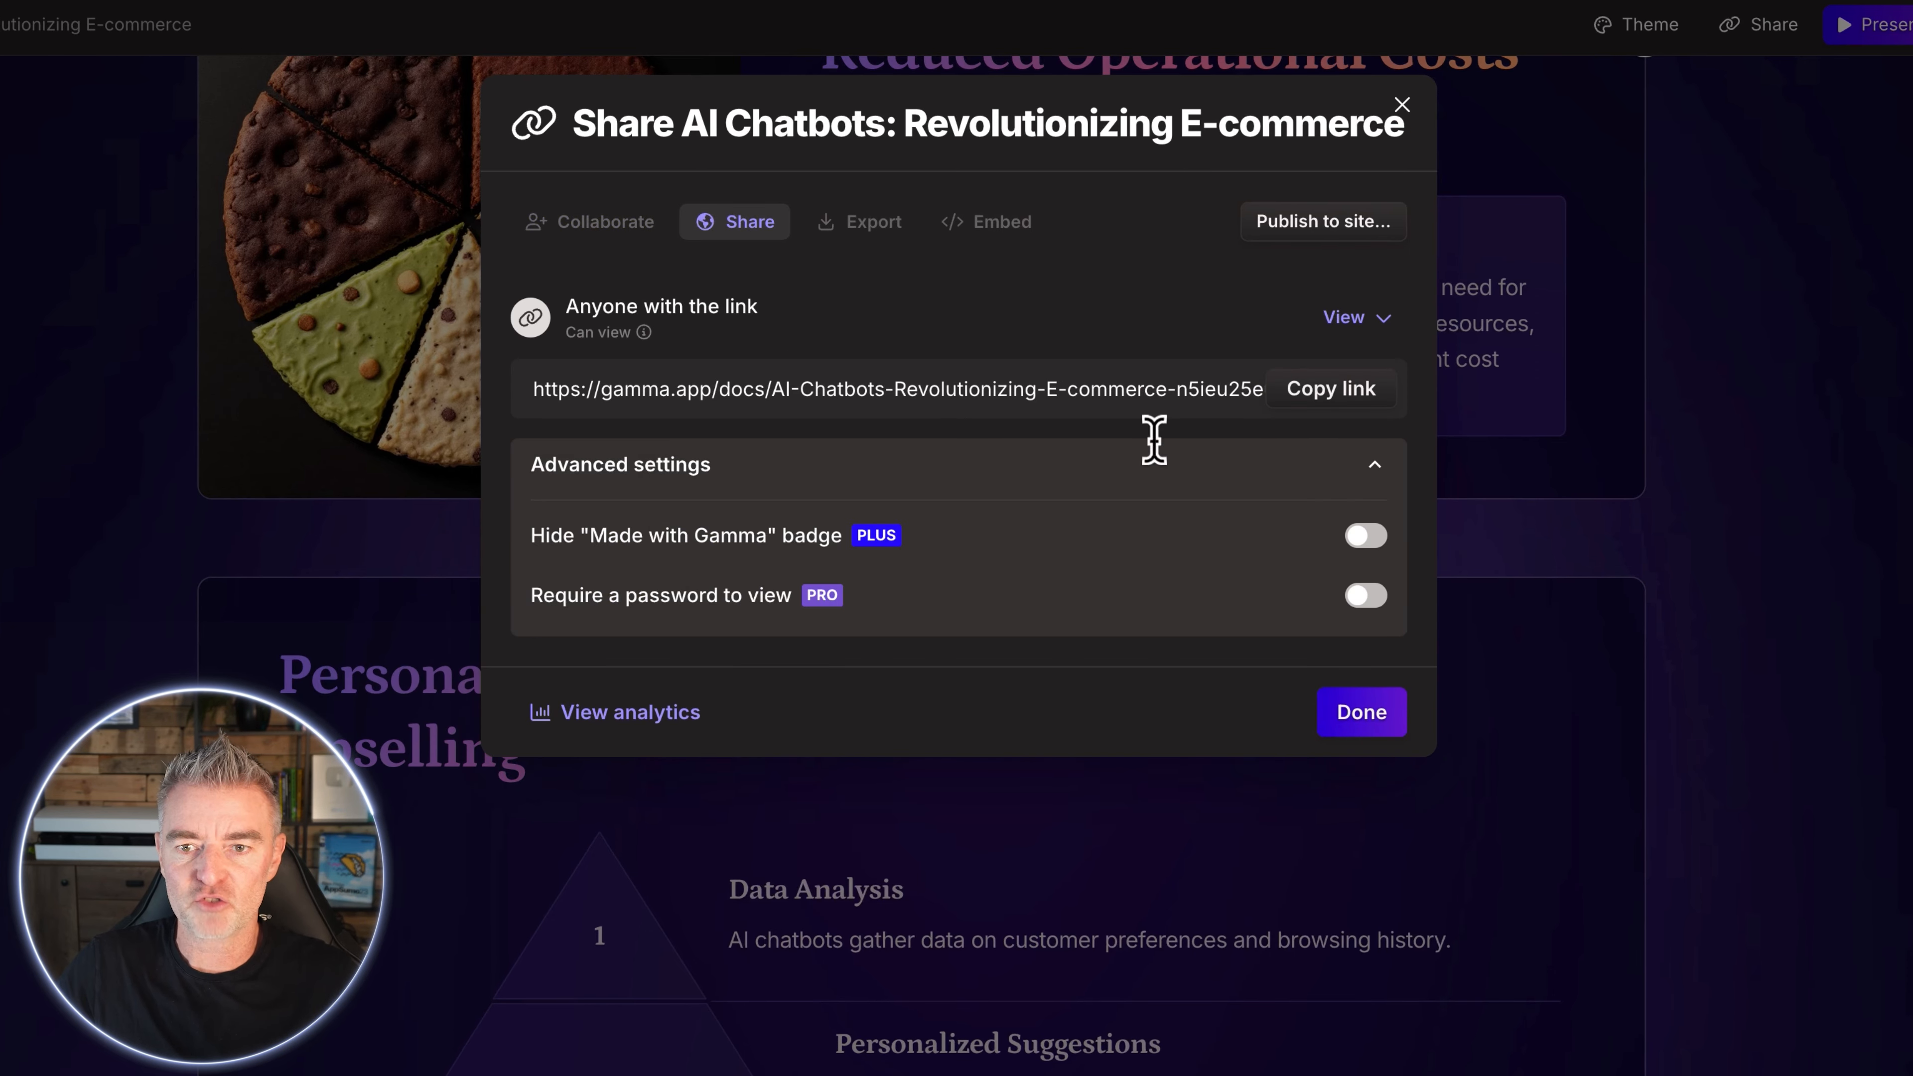
click(1328, 393)
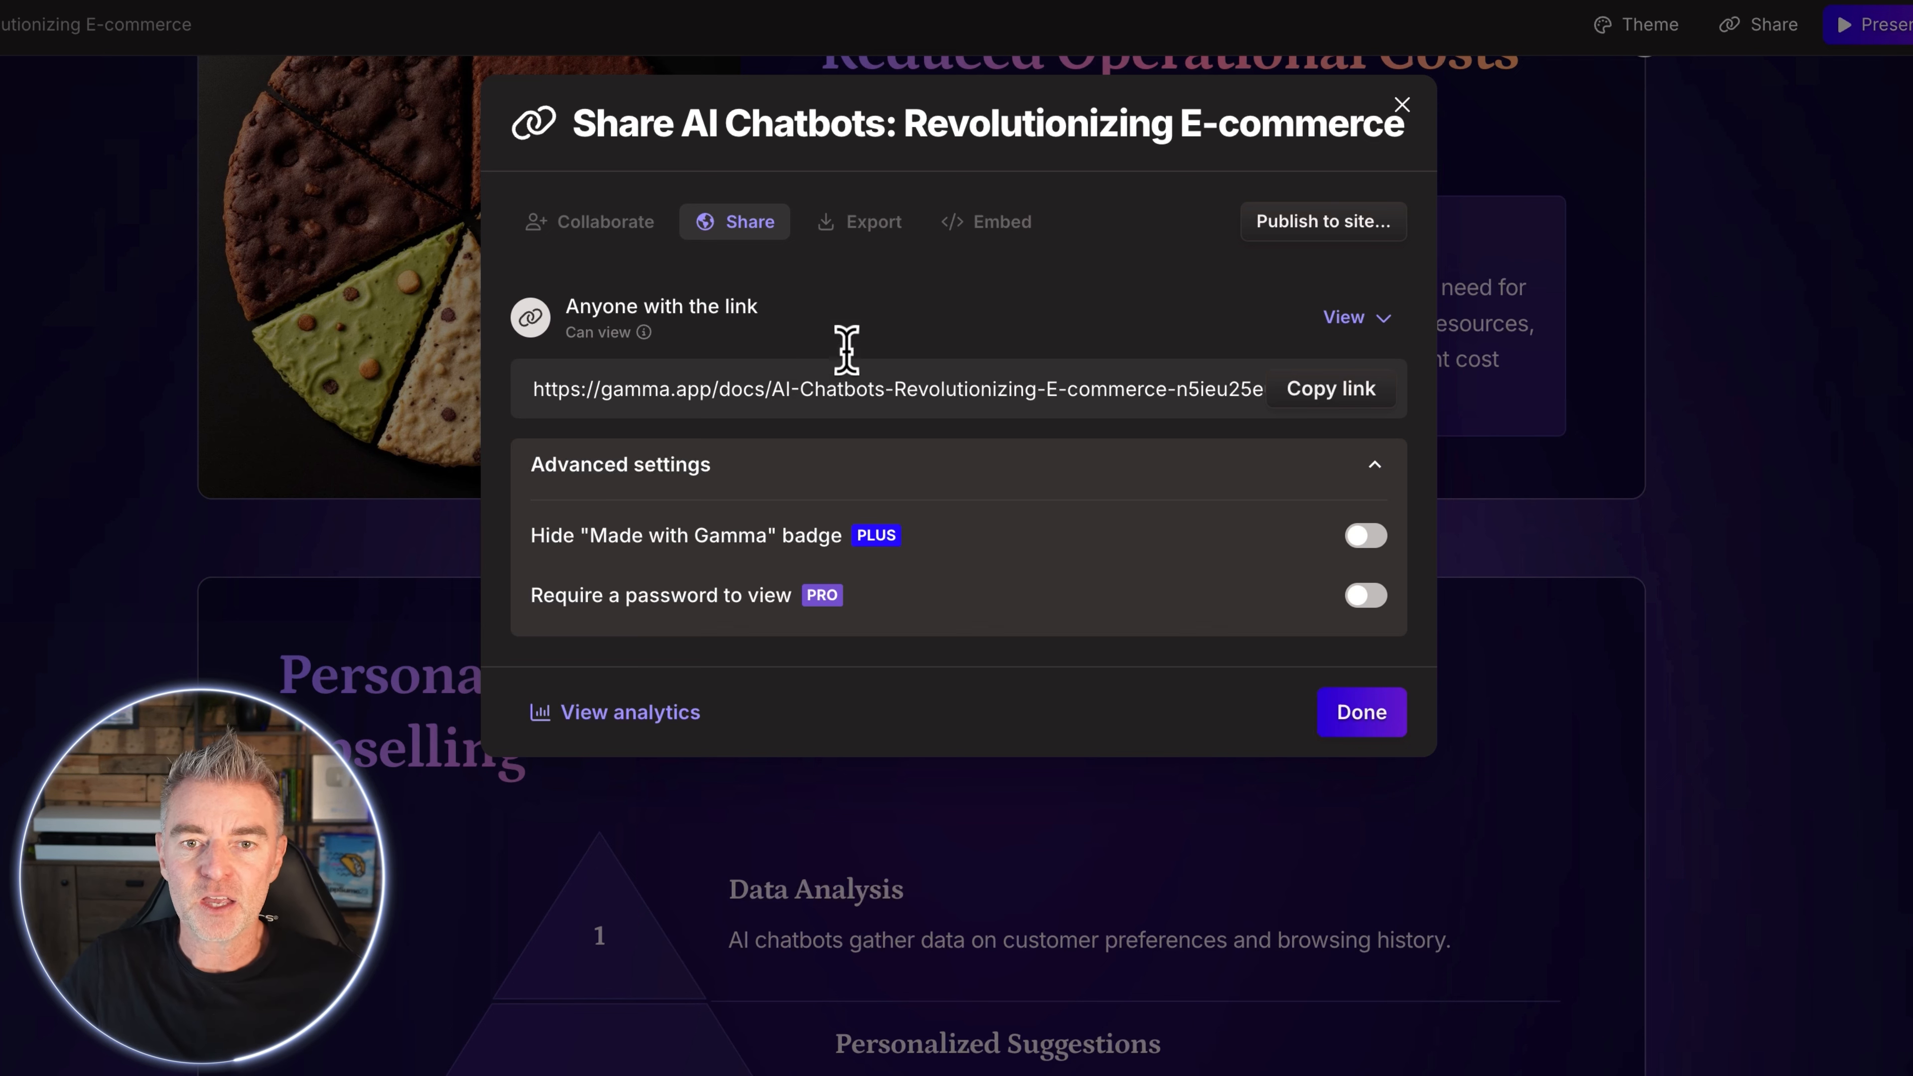
click(863, 227)
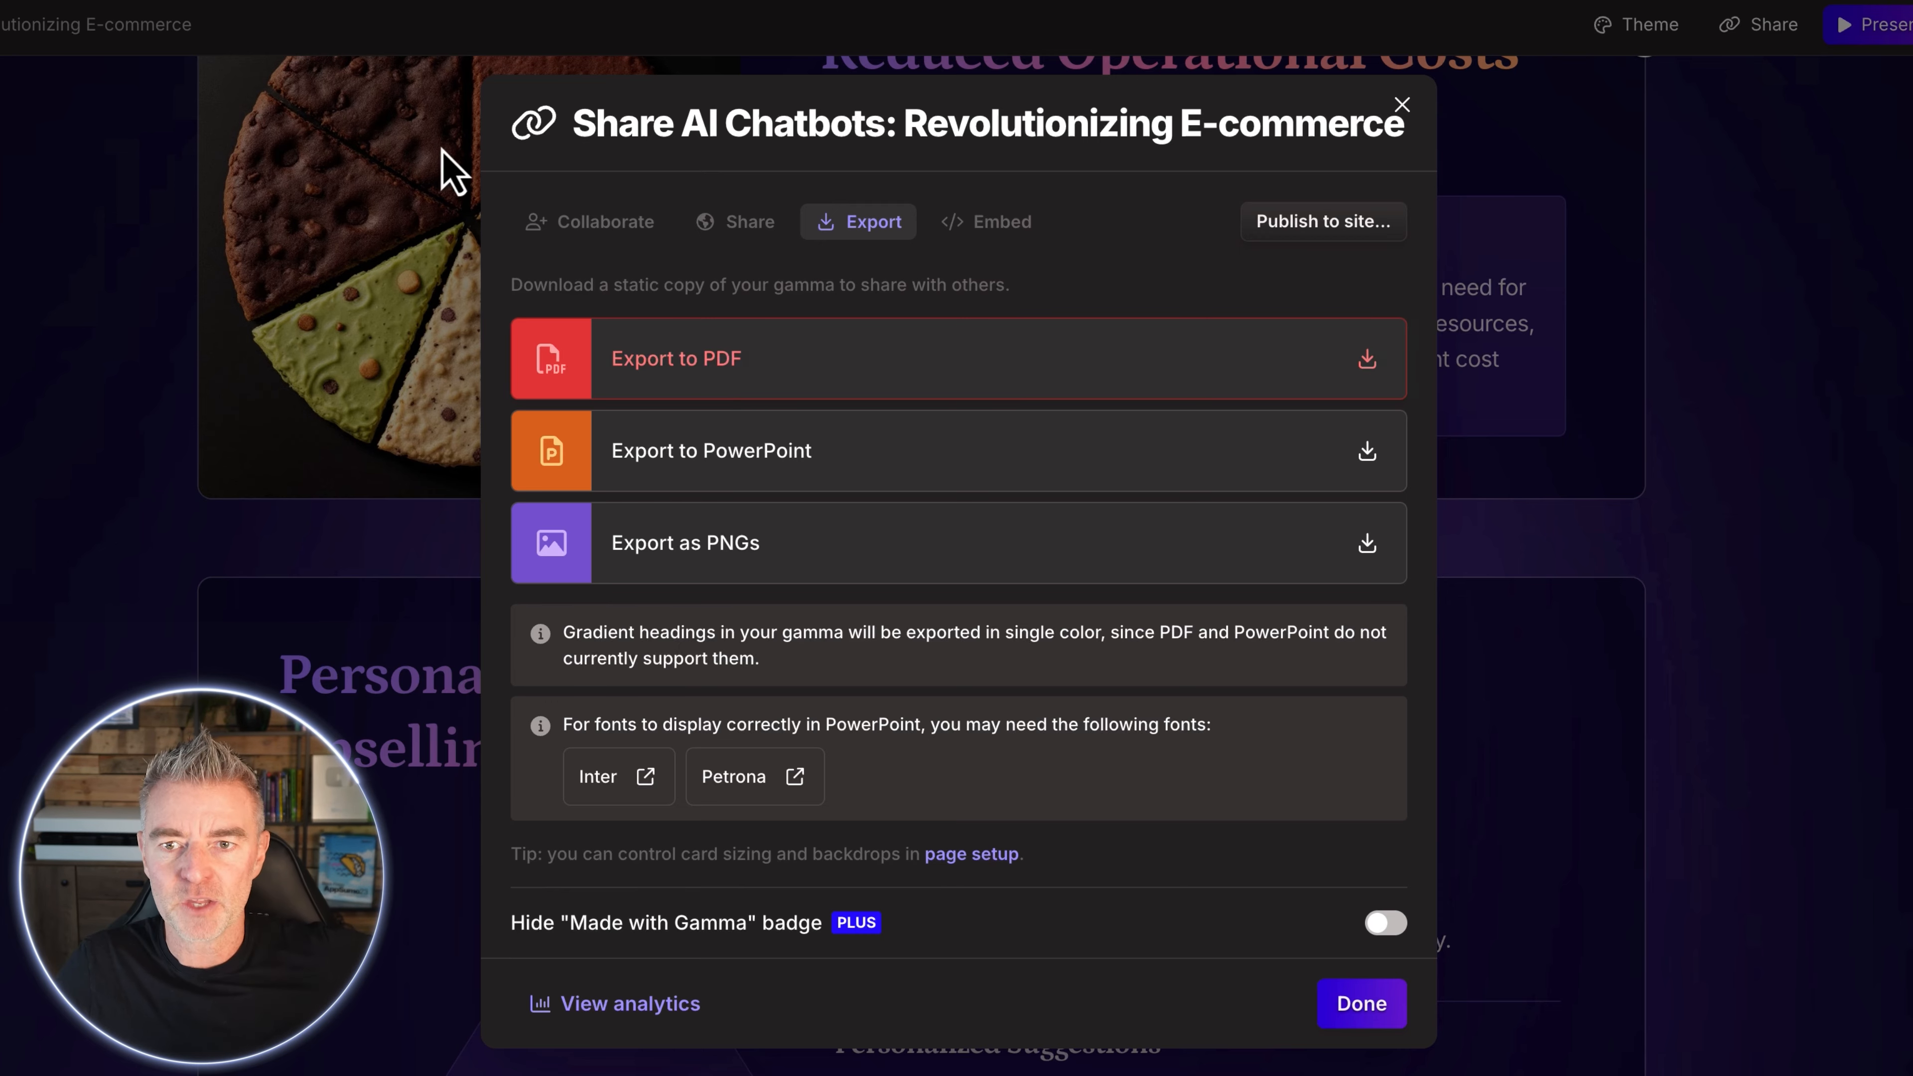
click(974, 227)
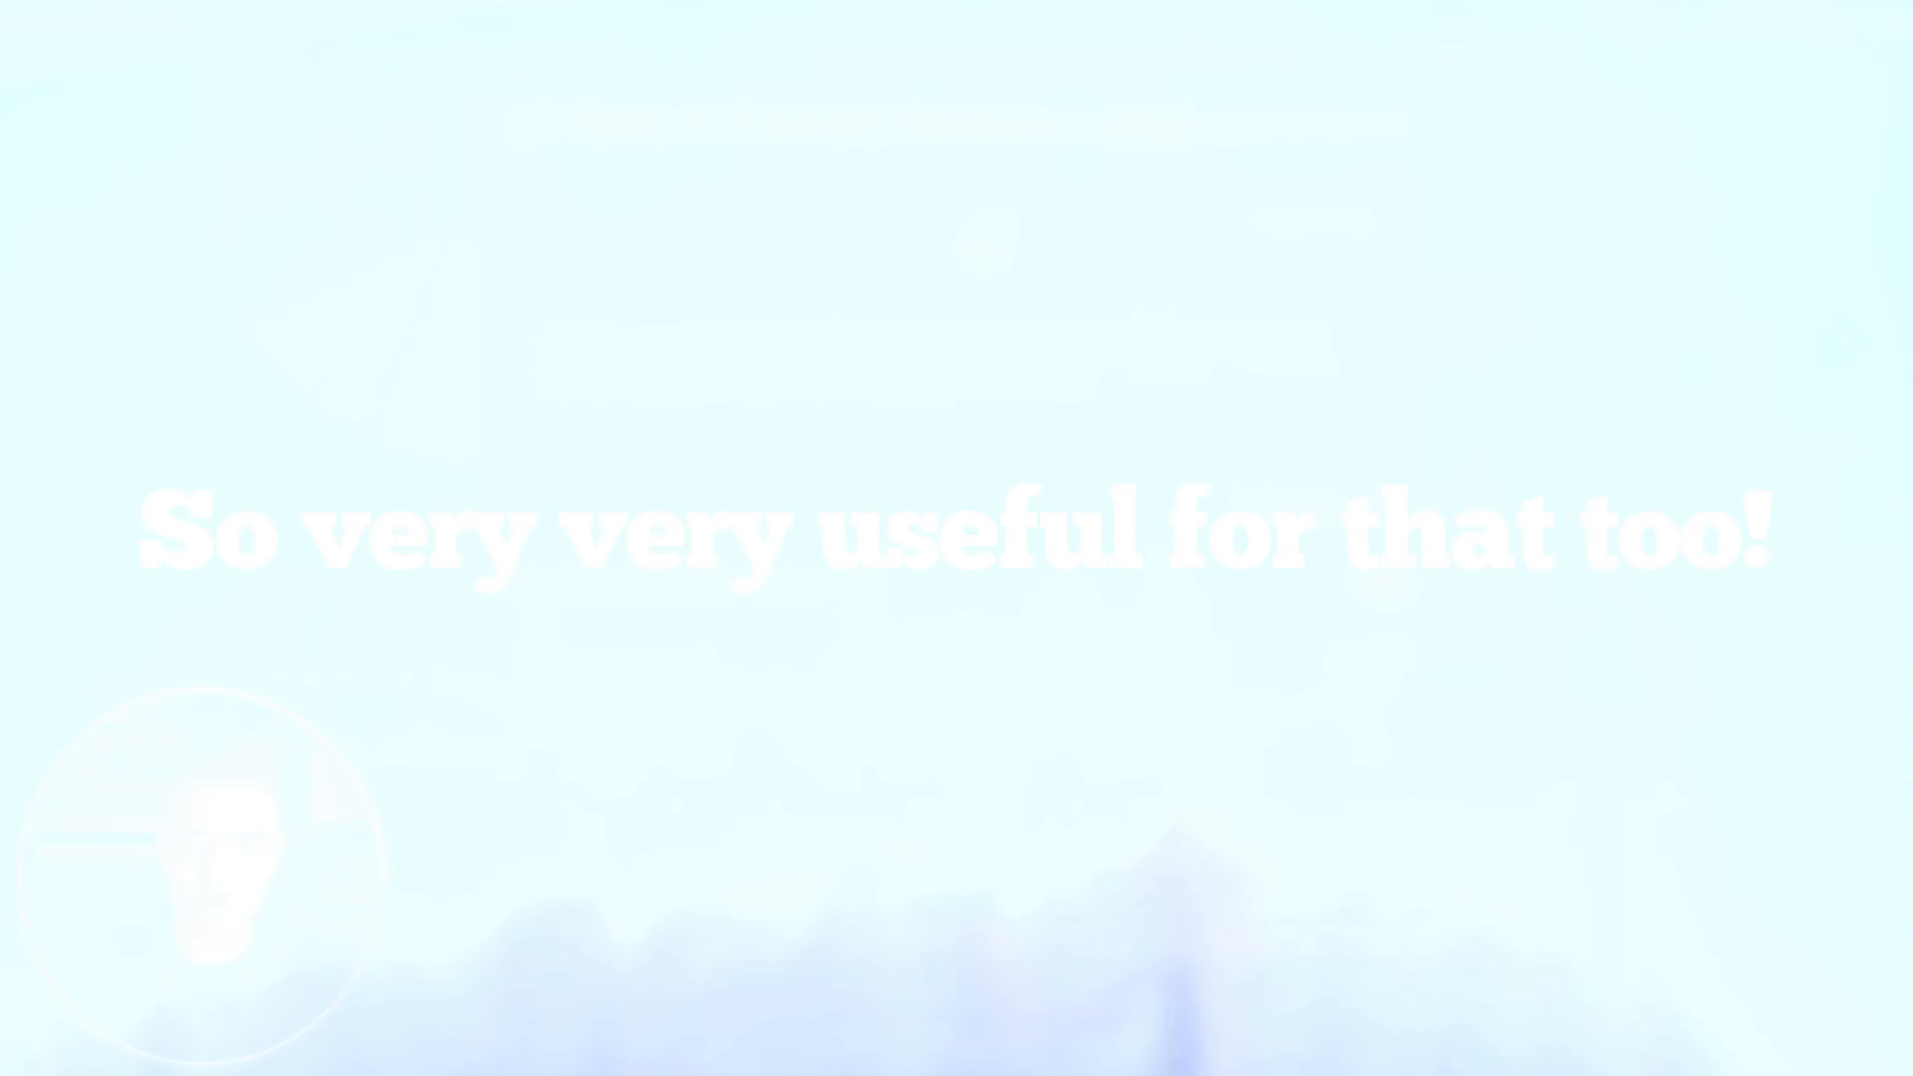
click(1296, 521)
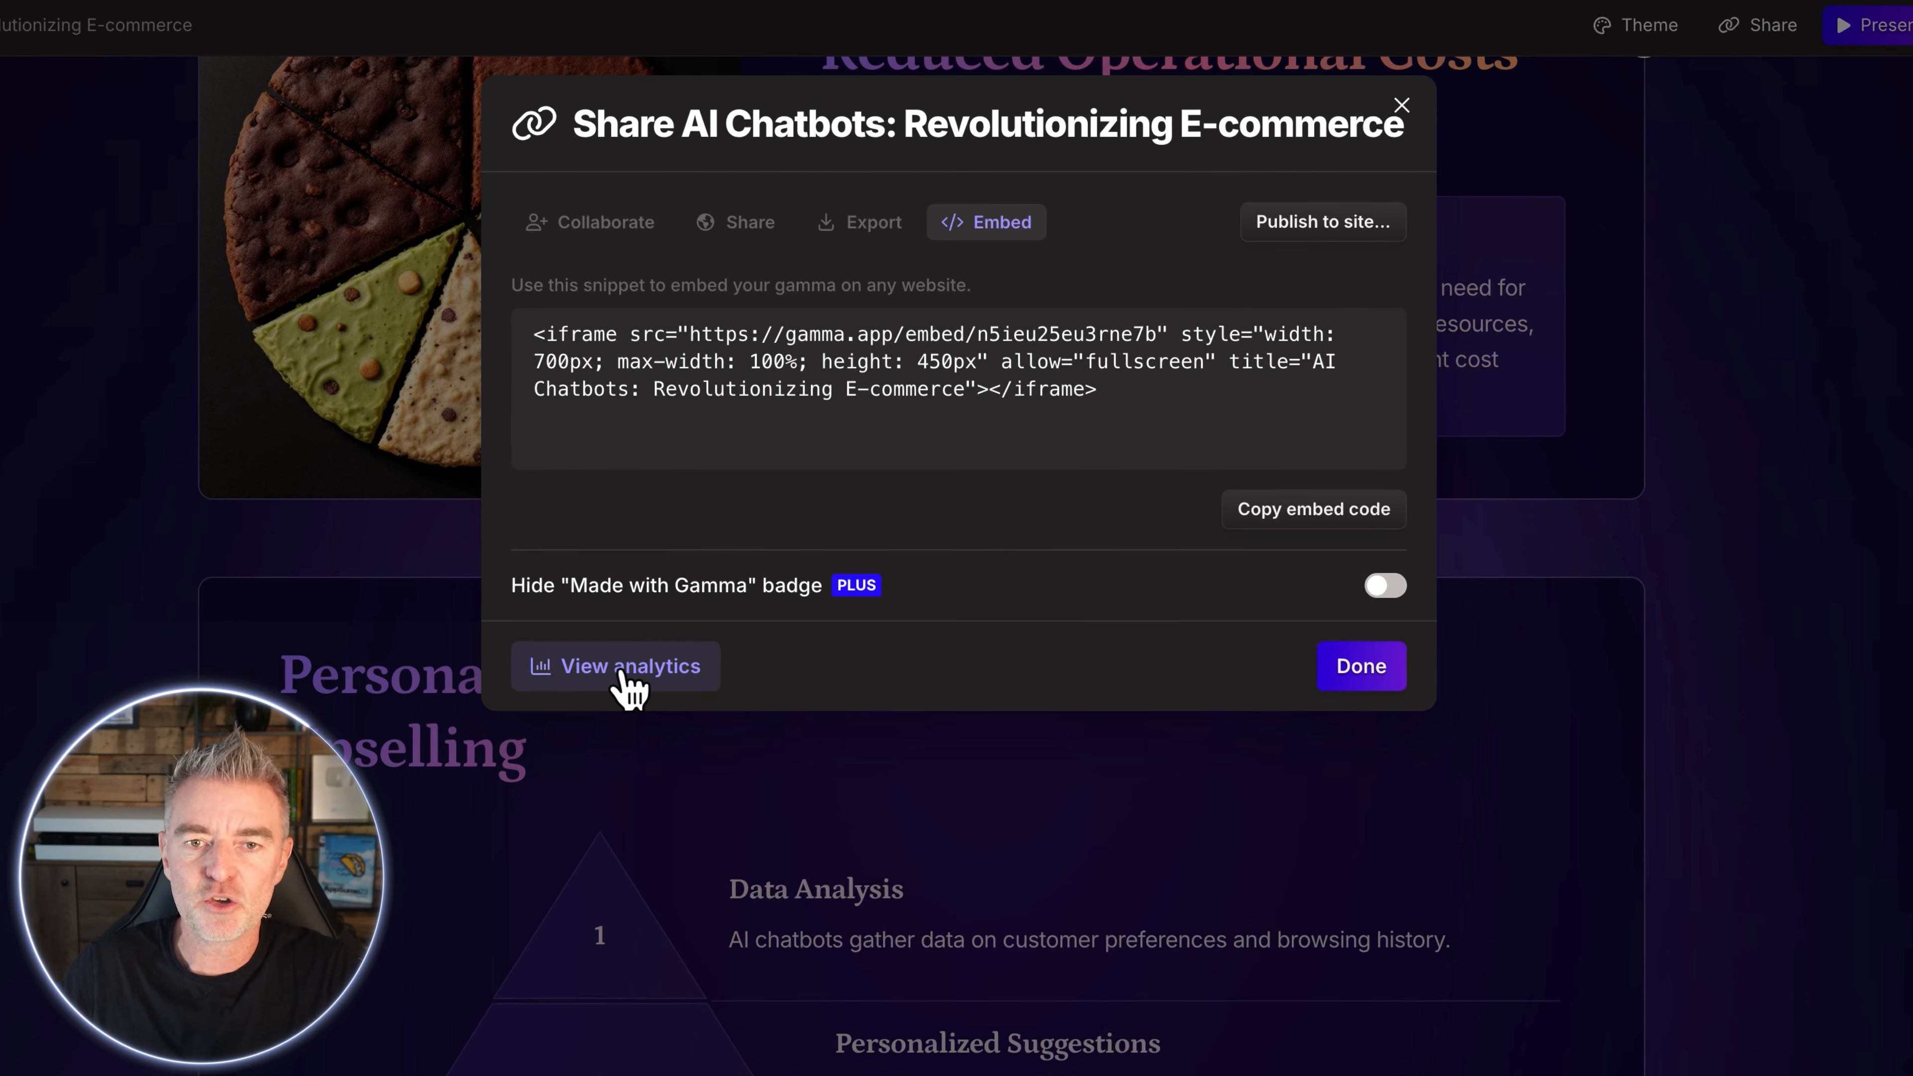
Step: Check the presentation's page-view analytics, close them and return to the first card
click(639, 673)
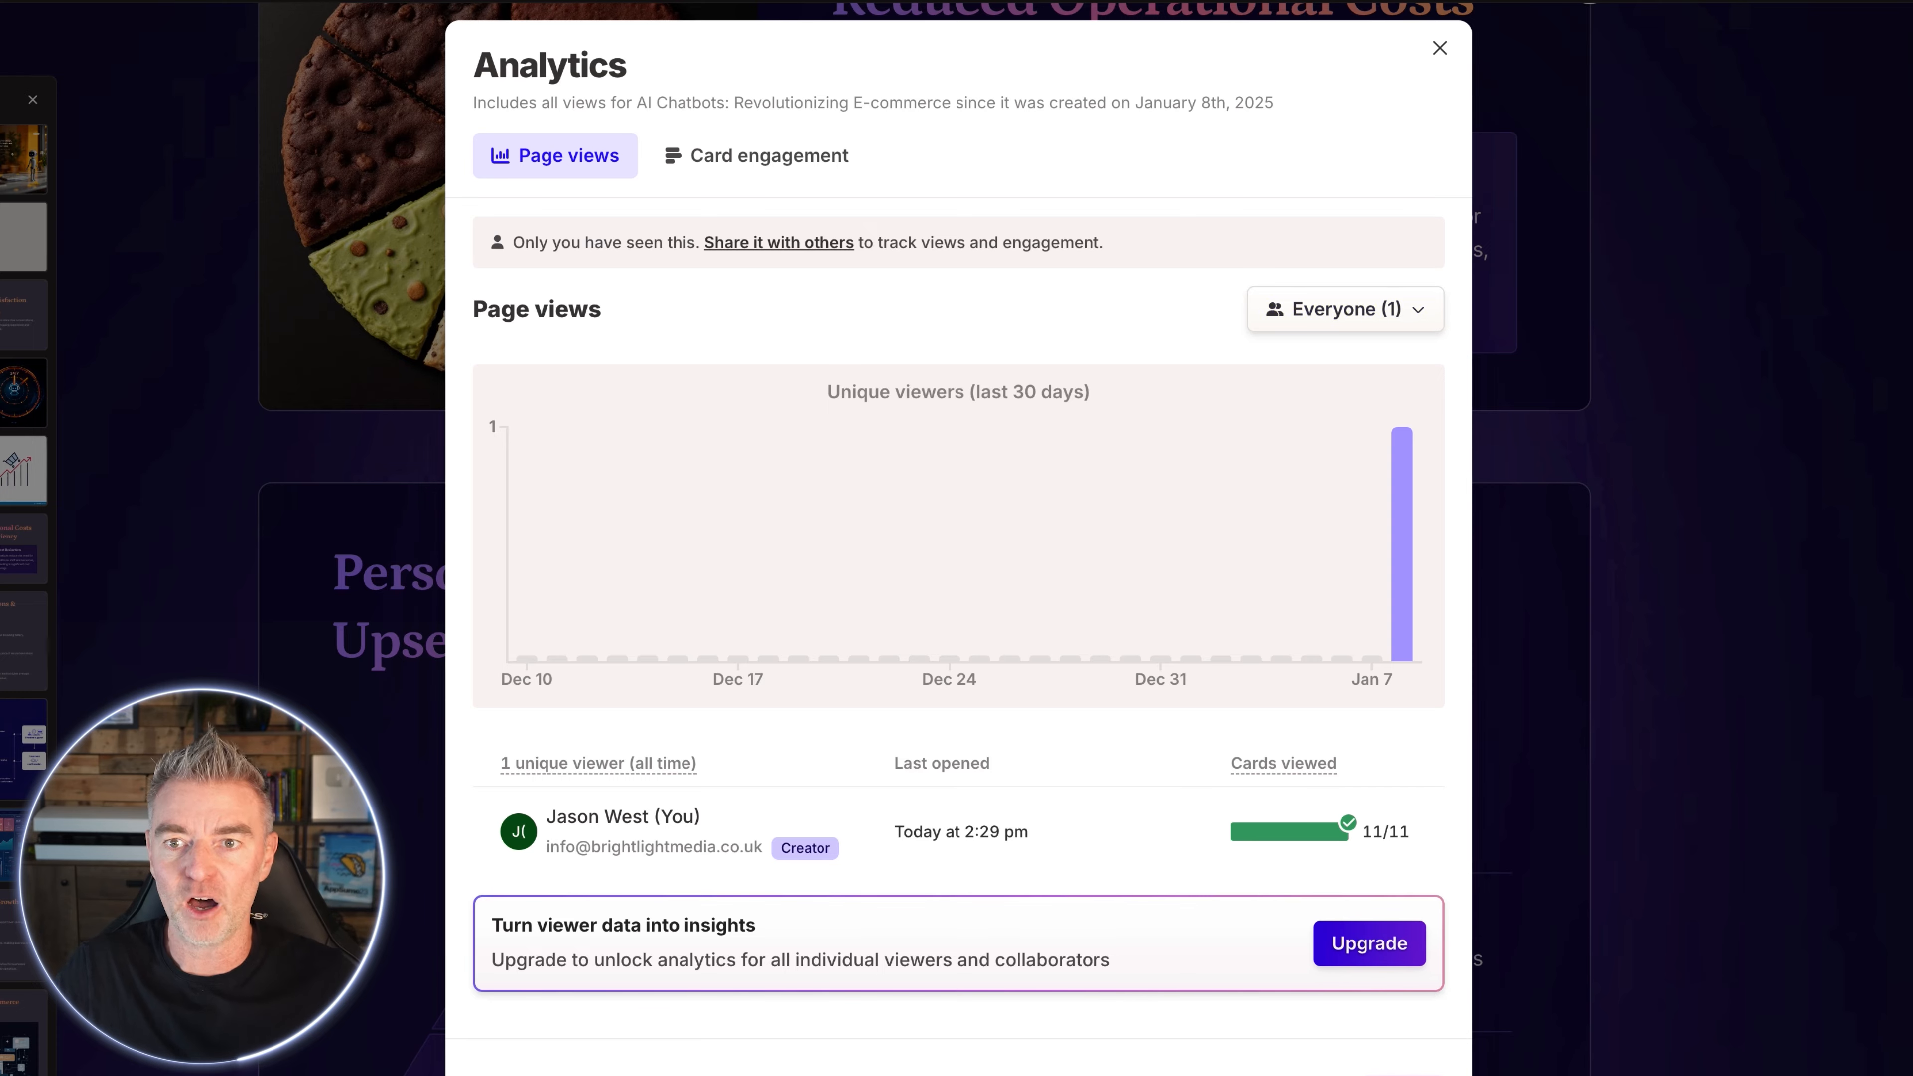
click(1439, 47)
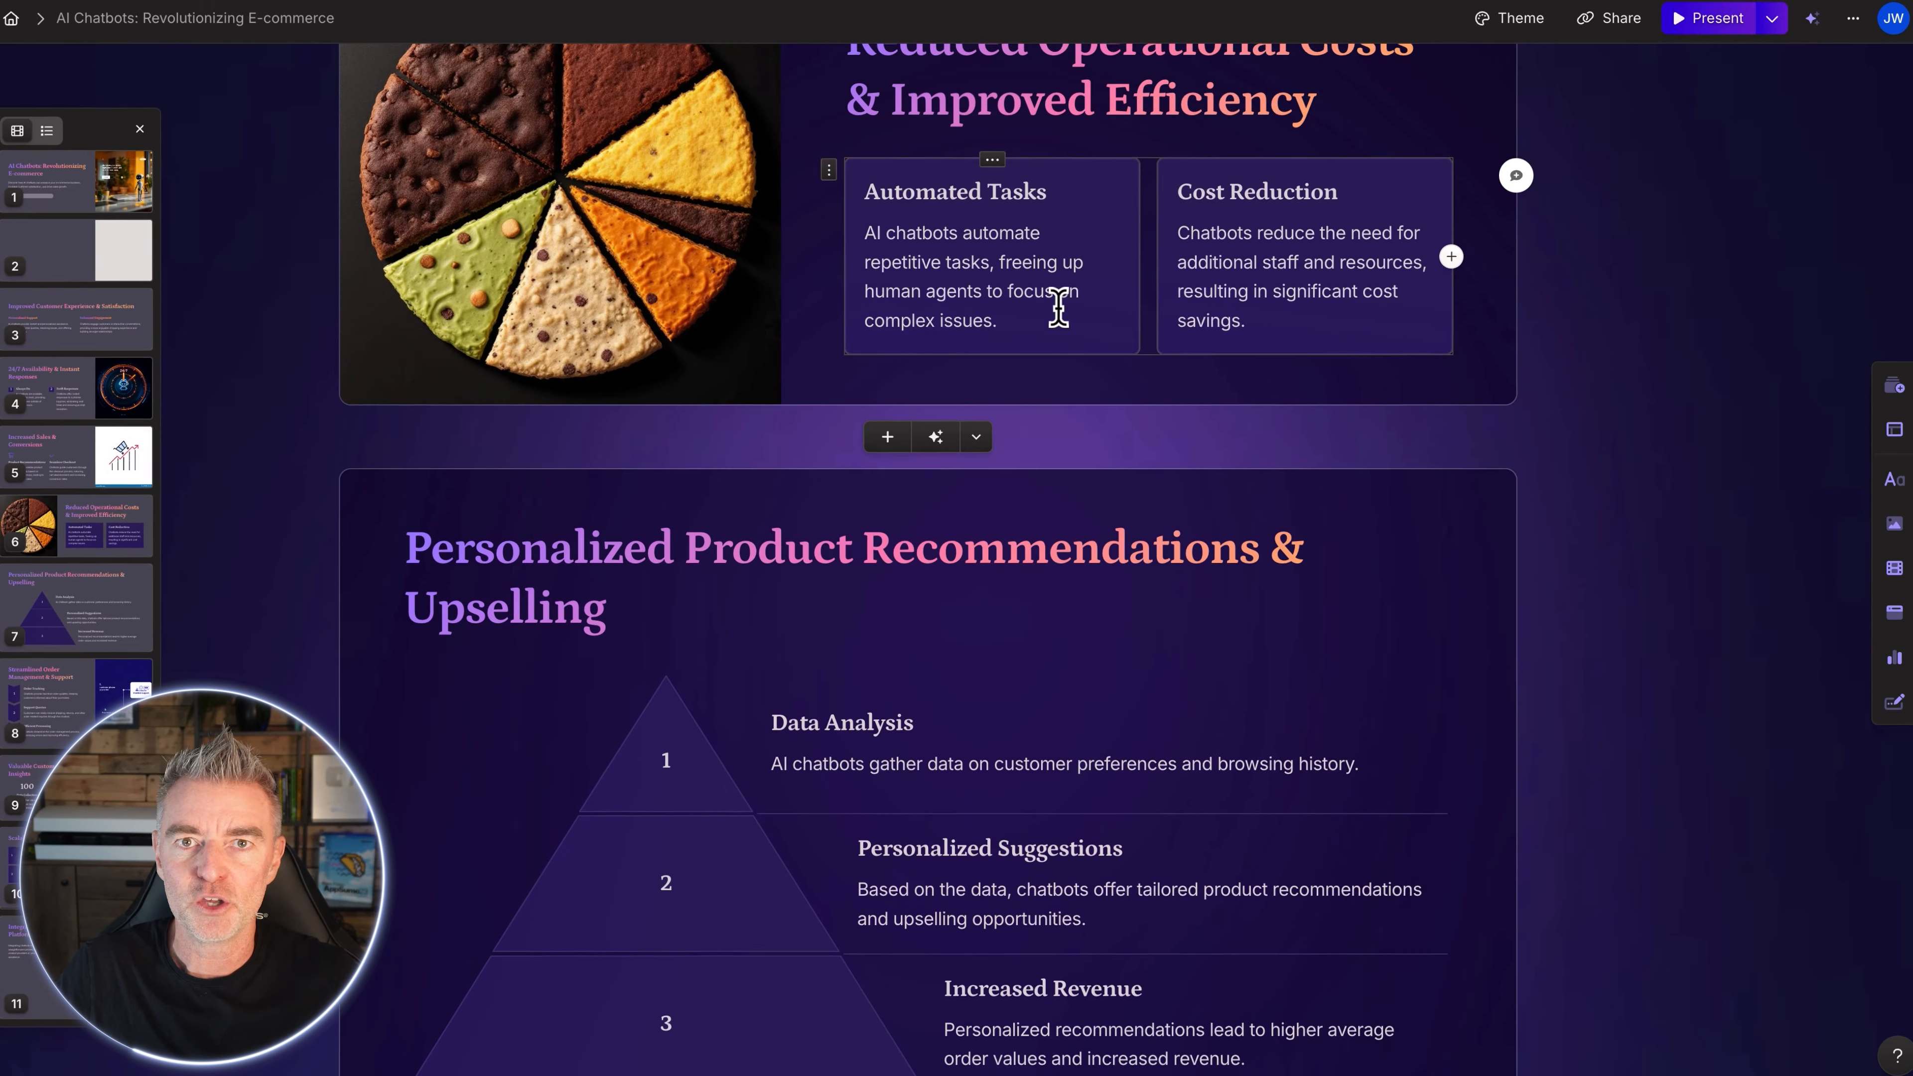
scroll(1059, 309, up, 20)
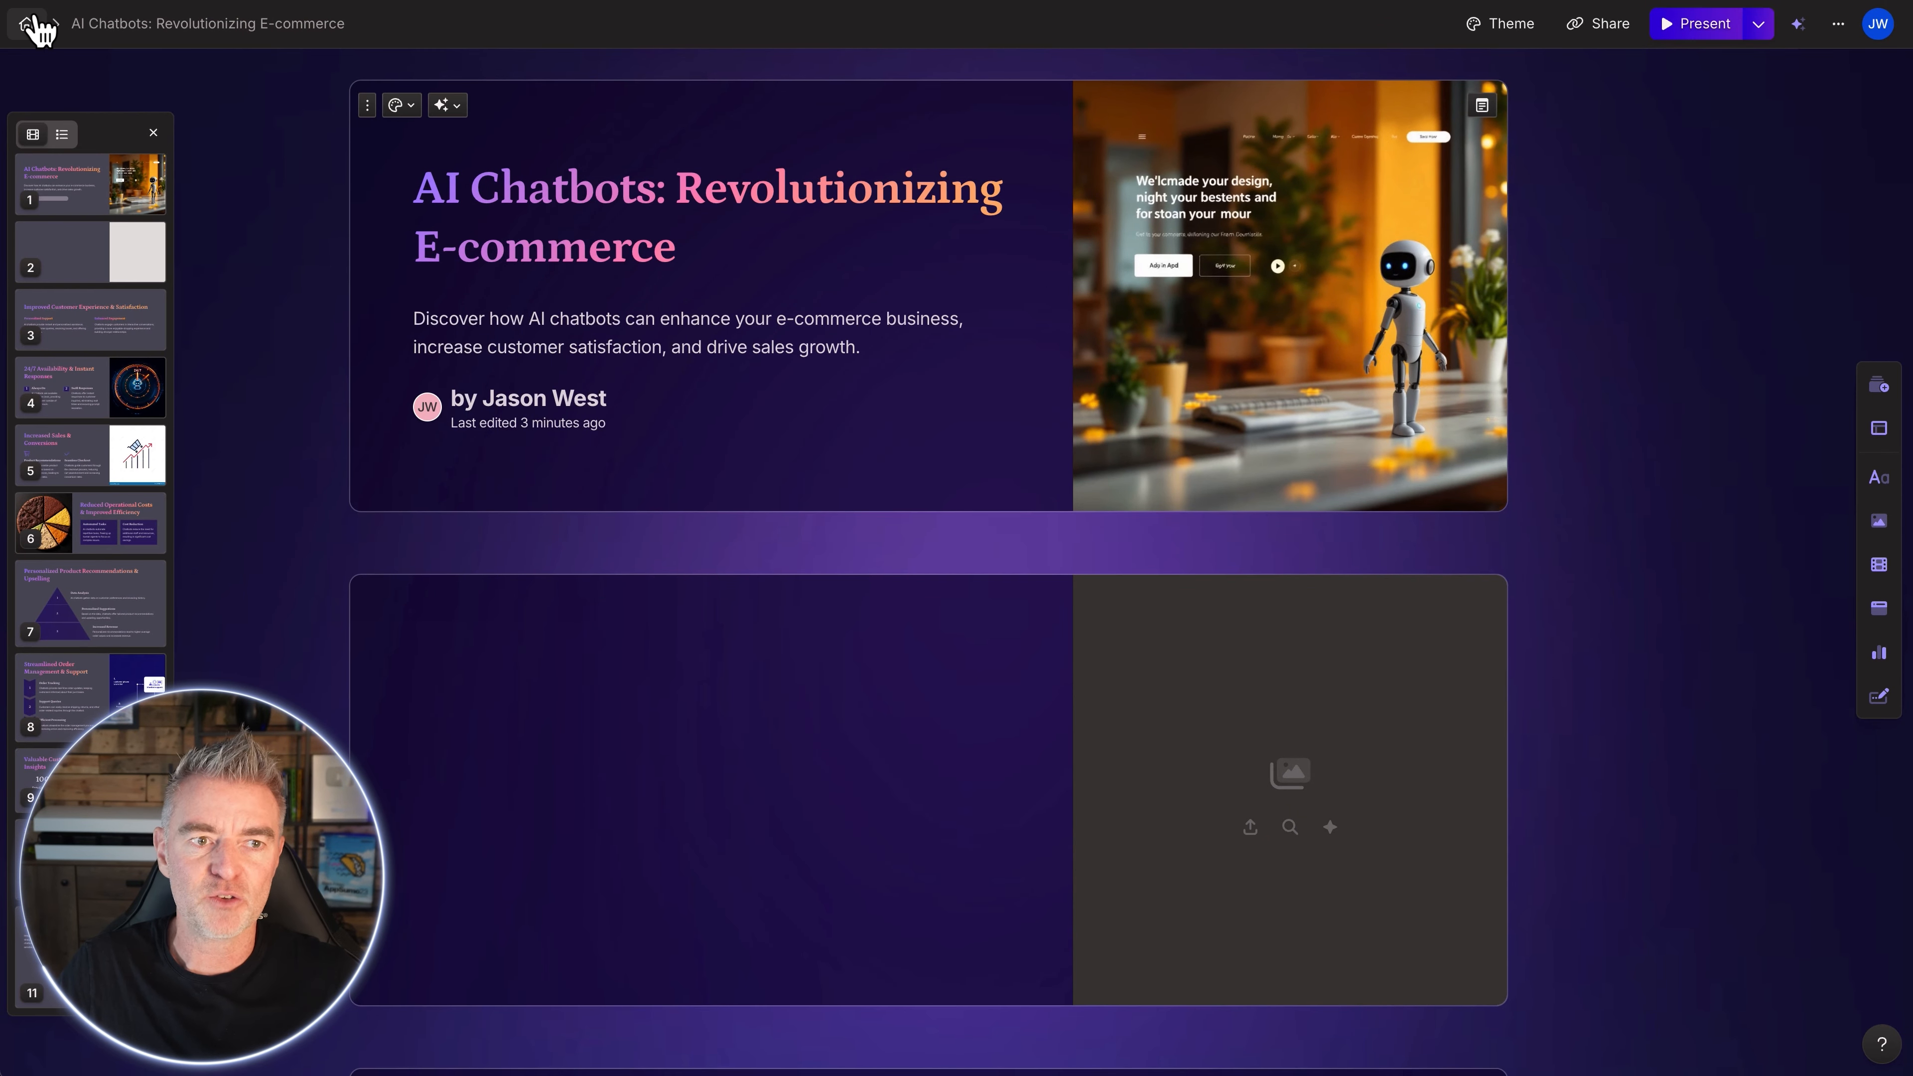
Step: Leave the presentation and start a new AI-generated webpage from a prompt, set to 8 cards
click(29, 25)
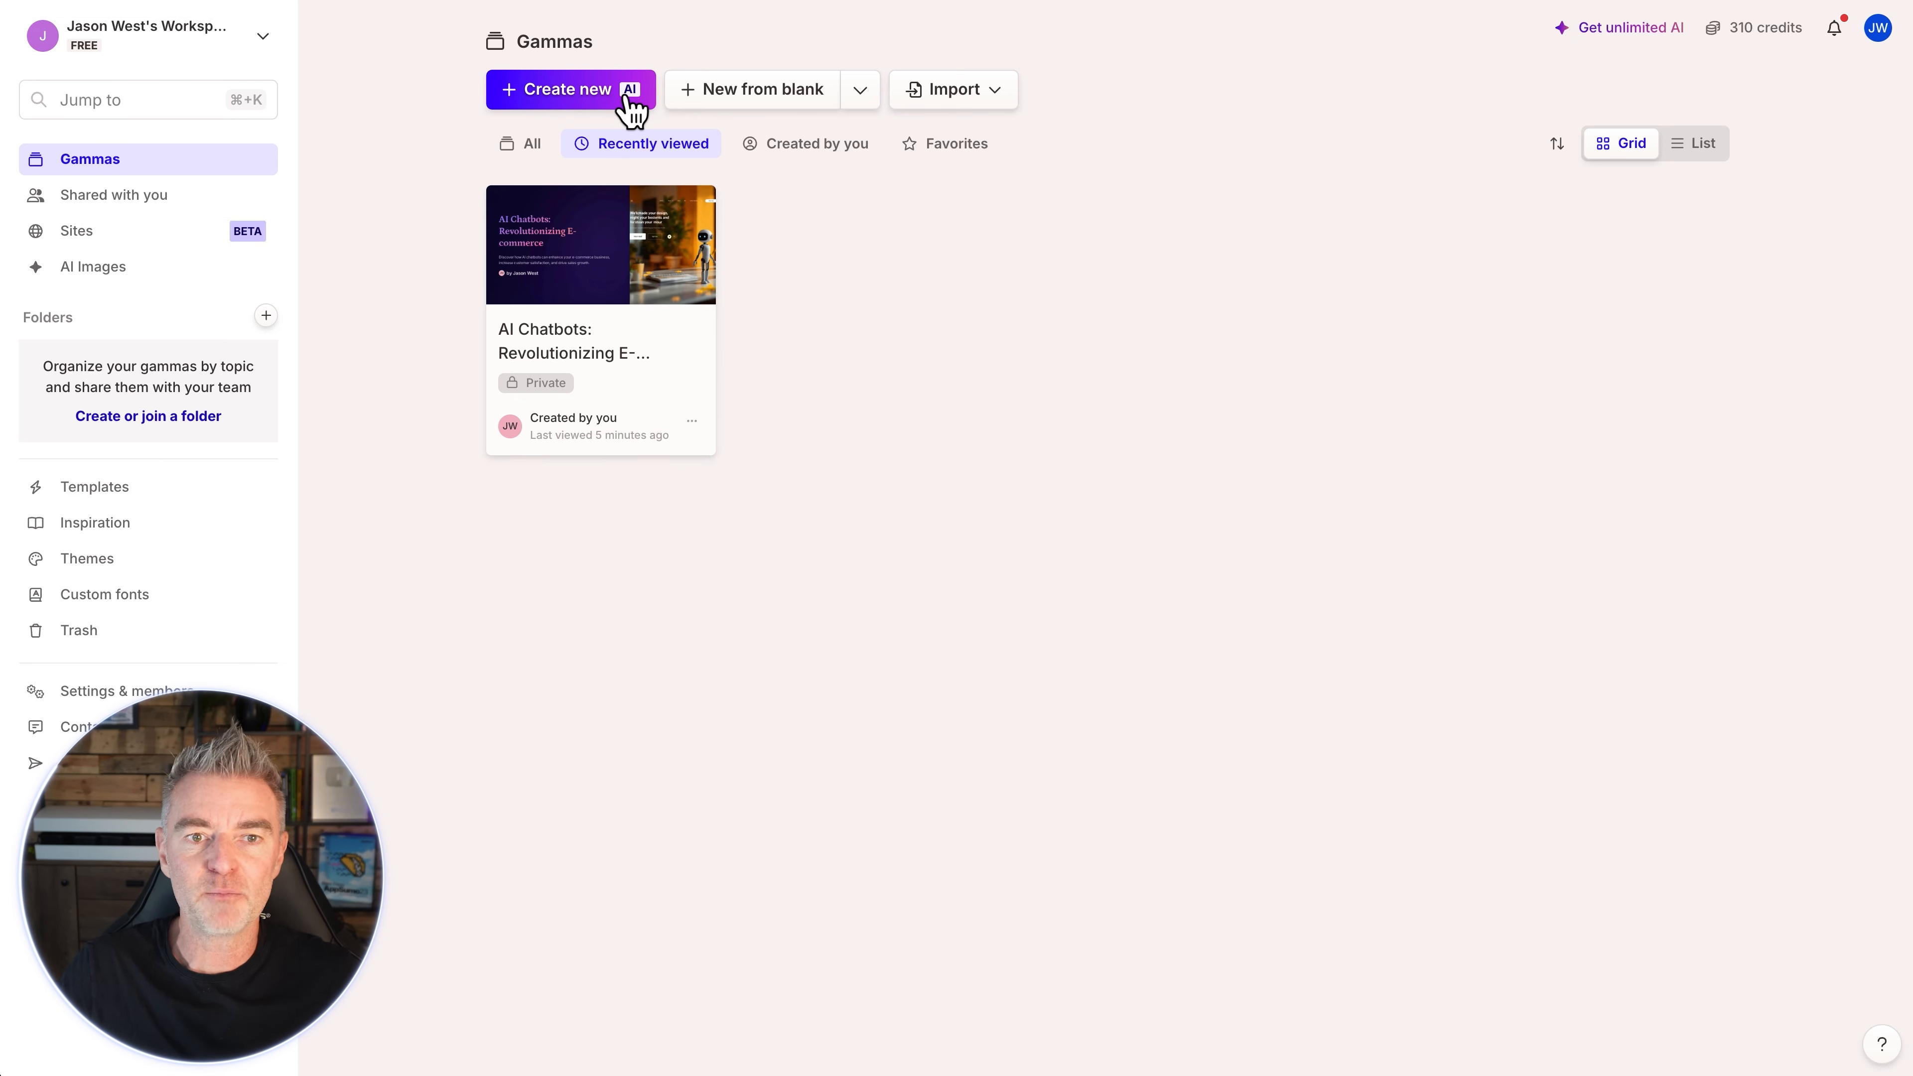
click(631, 110)
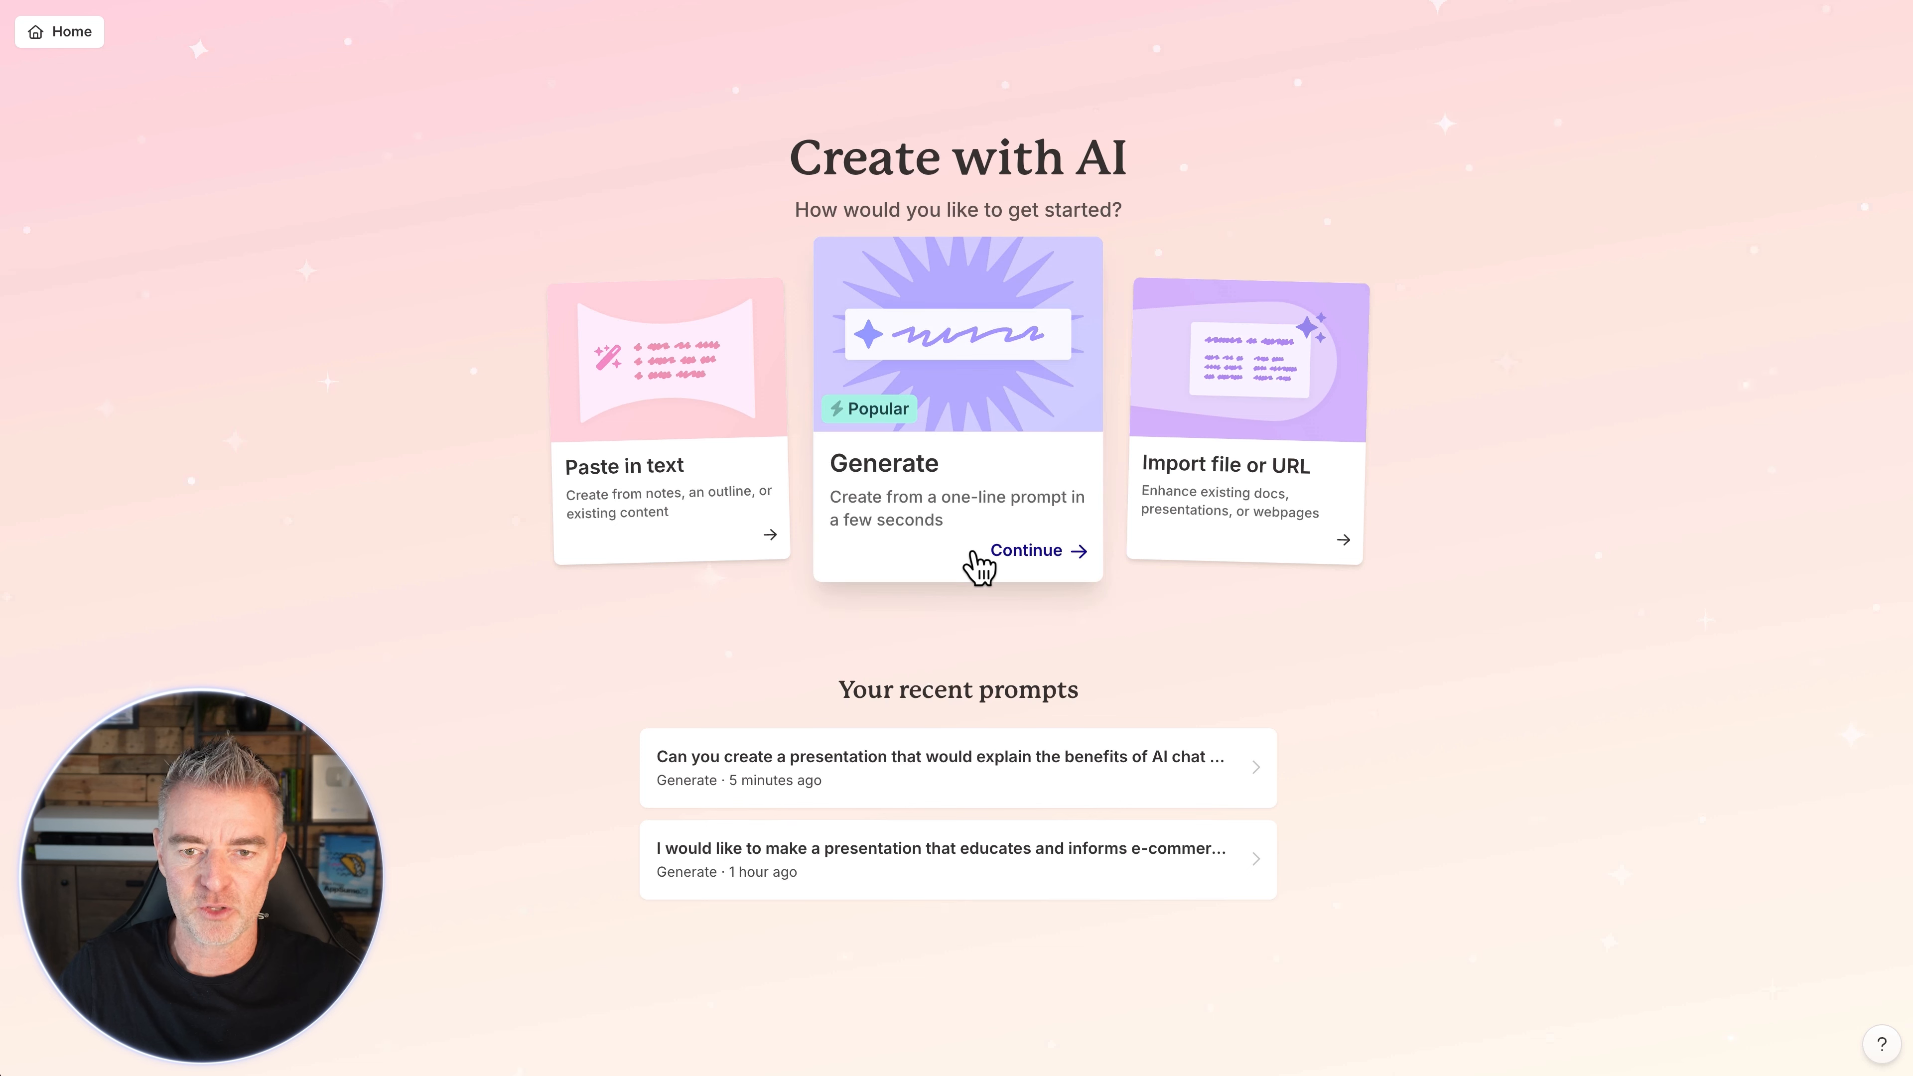
click(920, 528)
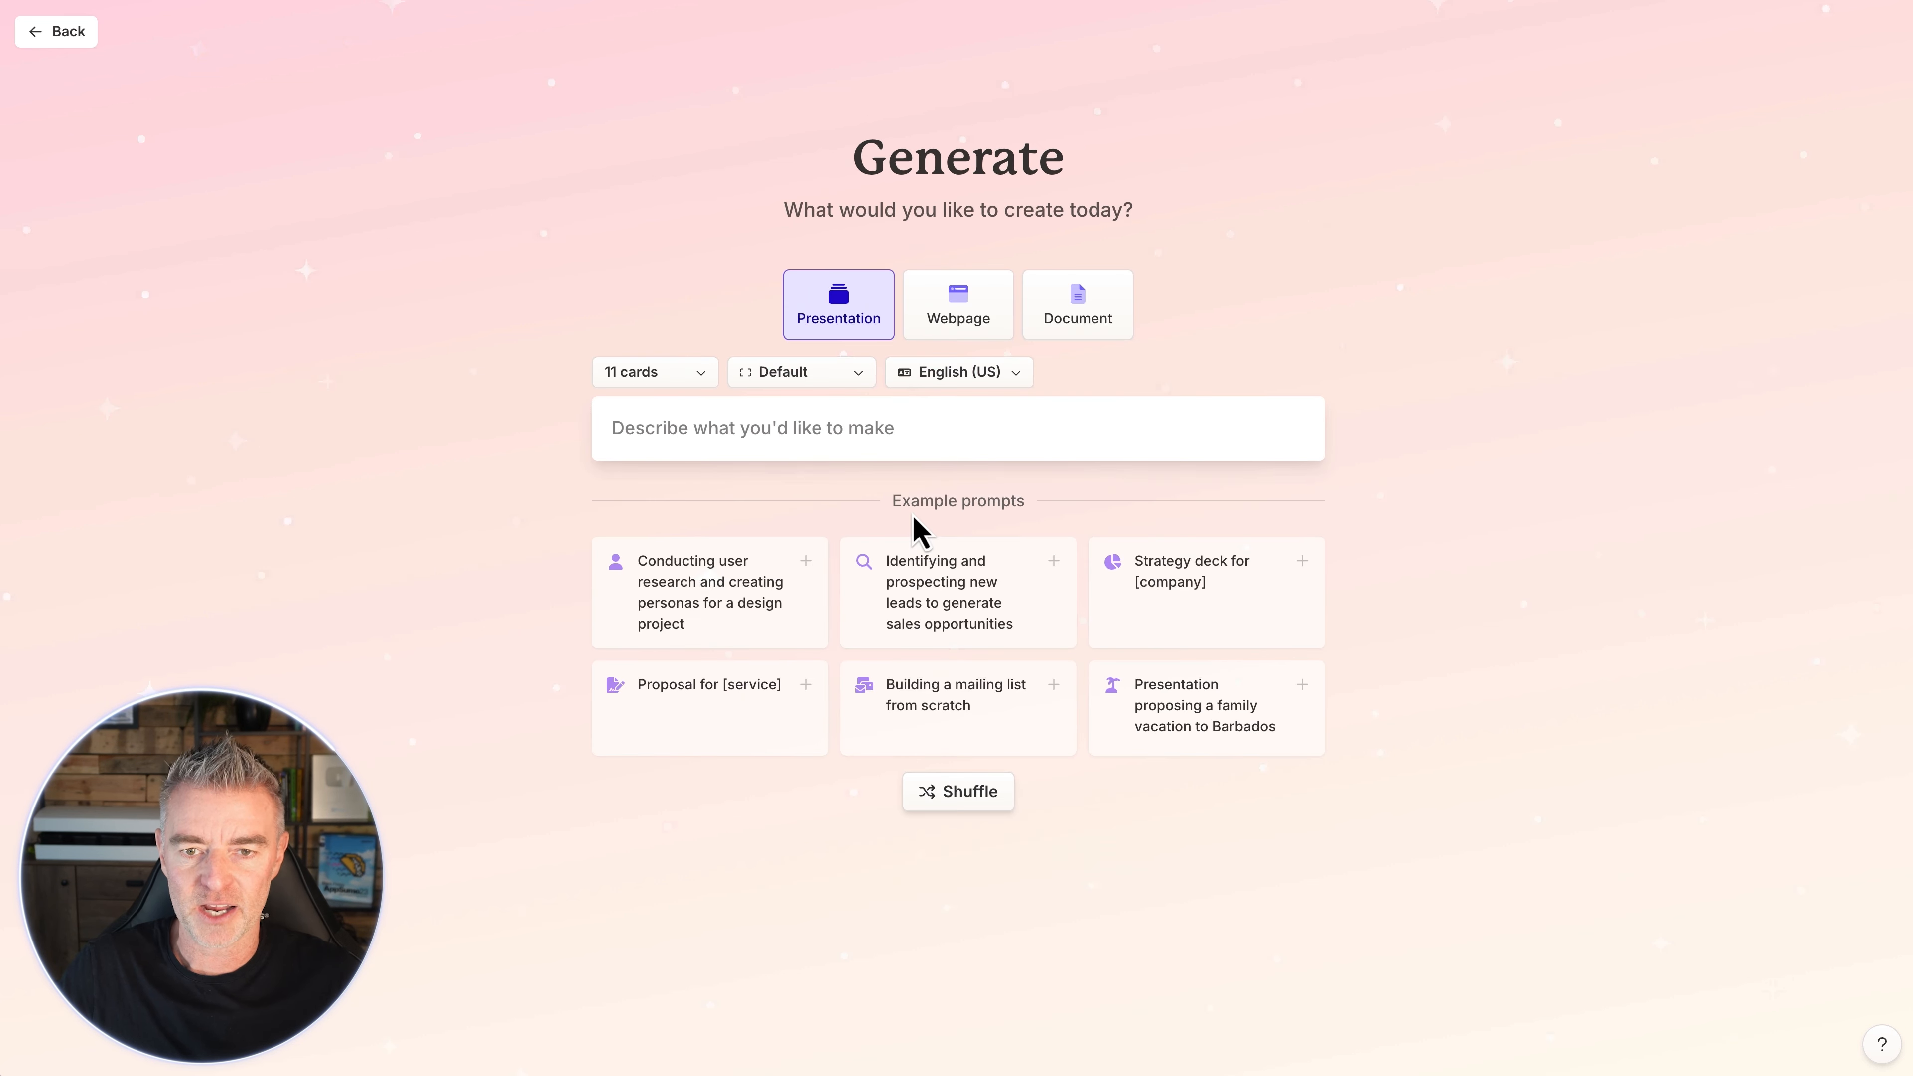
click(963, 317)
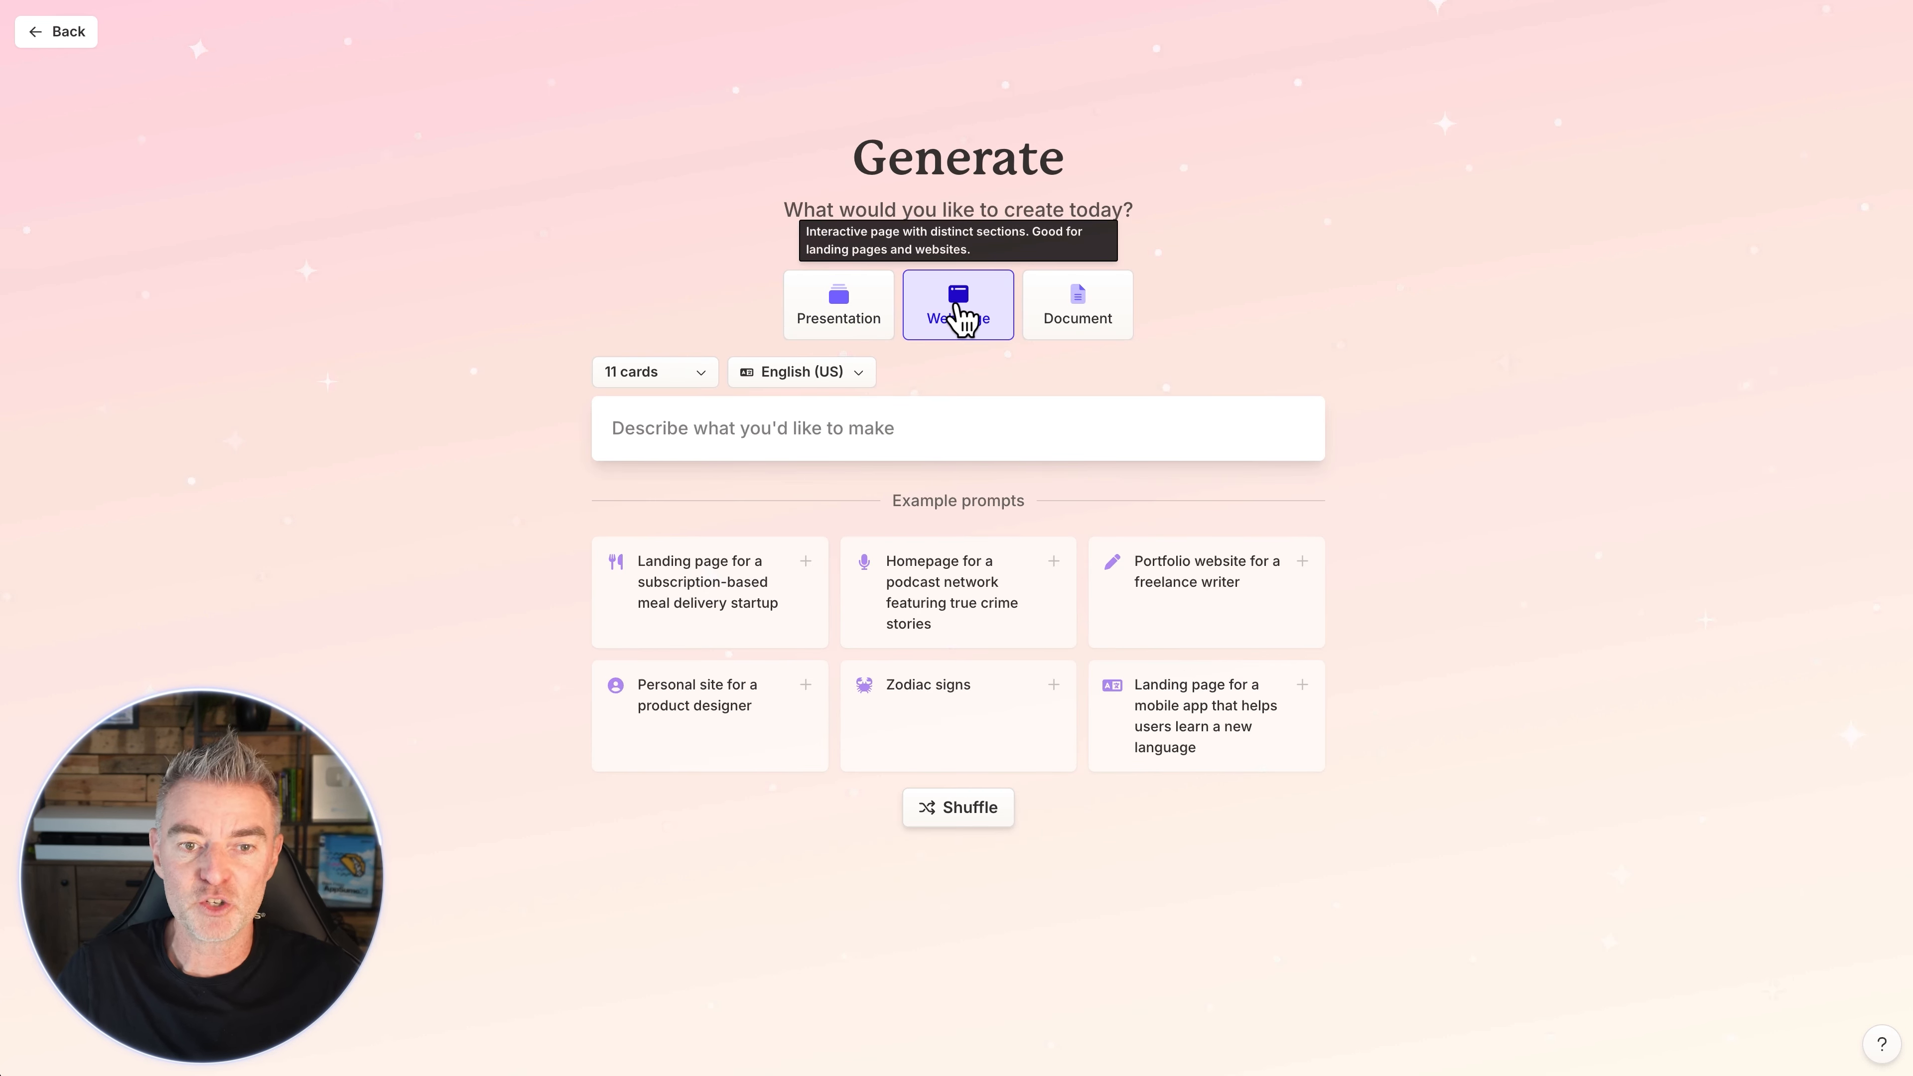
click(688, 379)
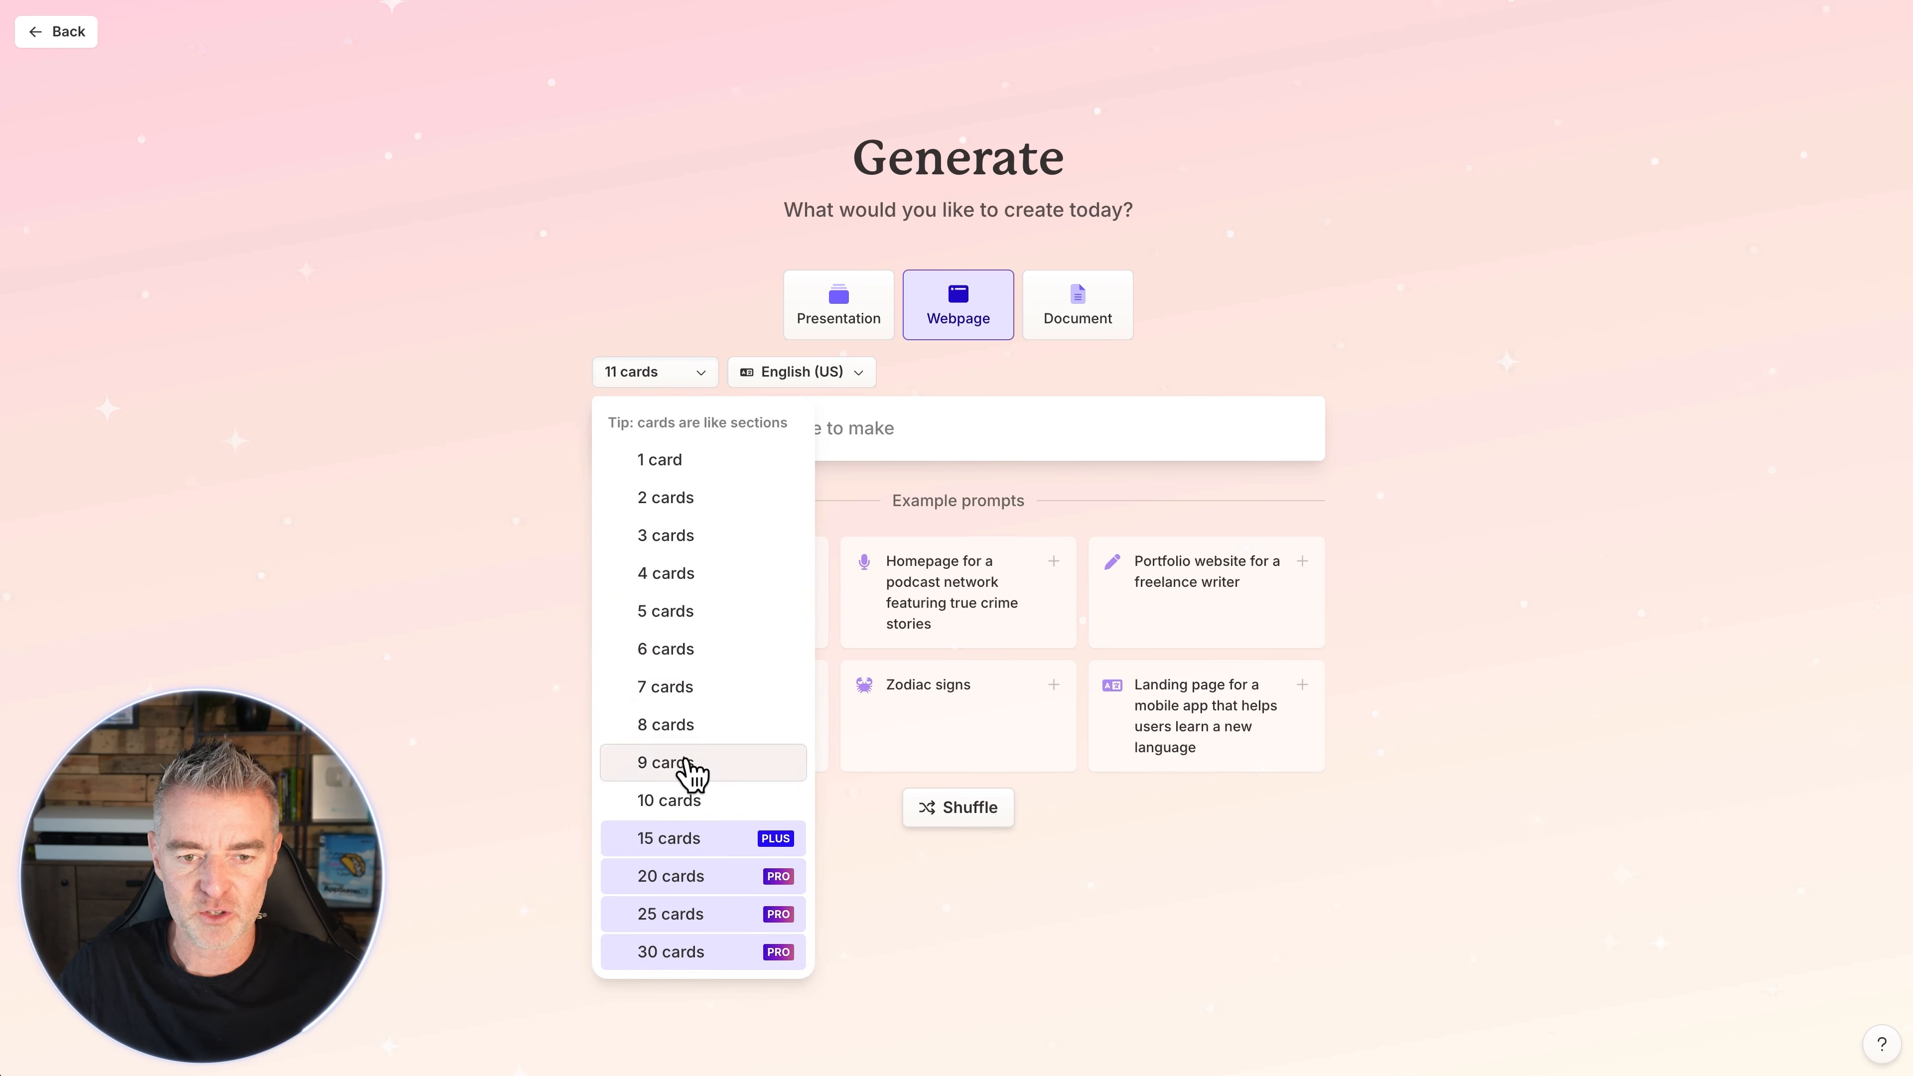
click(664, 727)
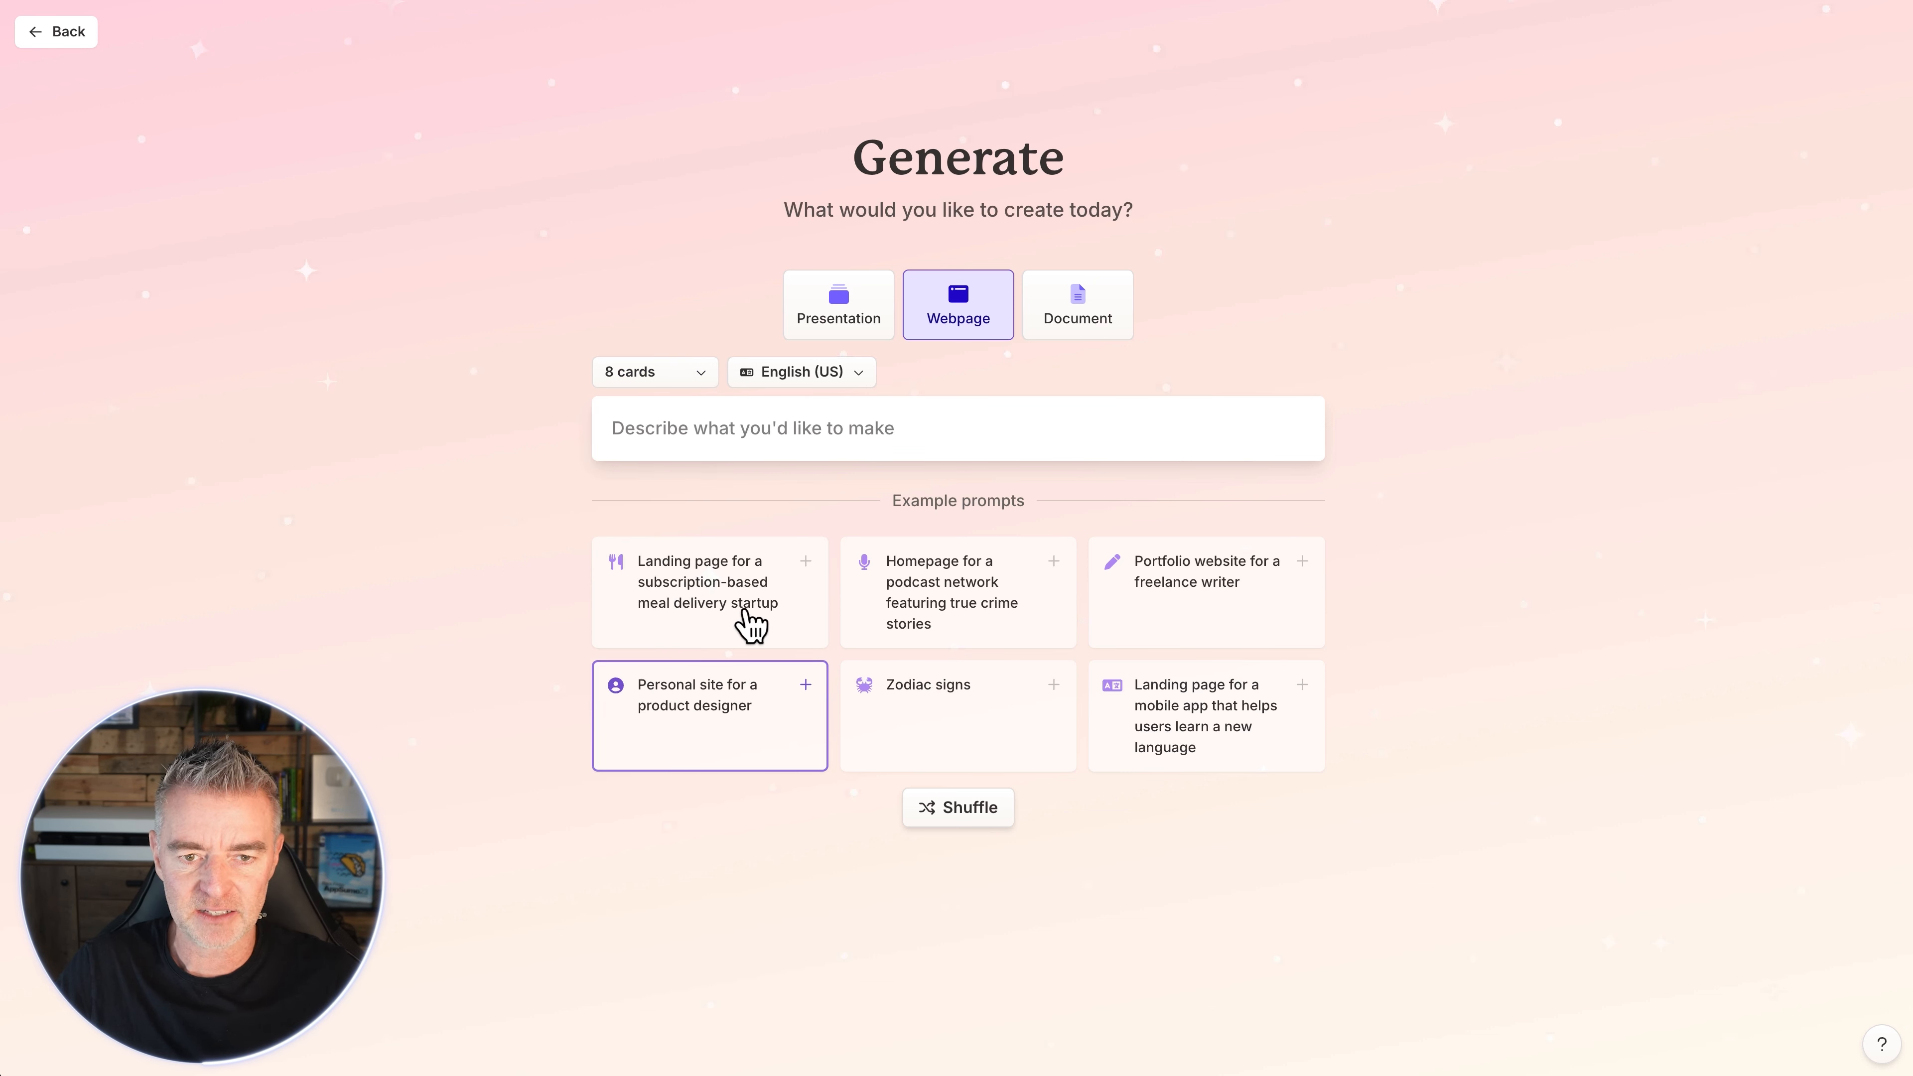
Step: Enter the webpage prompt "Can you build me a landing page to get e-commerce owners to understand the benefits of AI chat bots?"
click(670, 422)
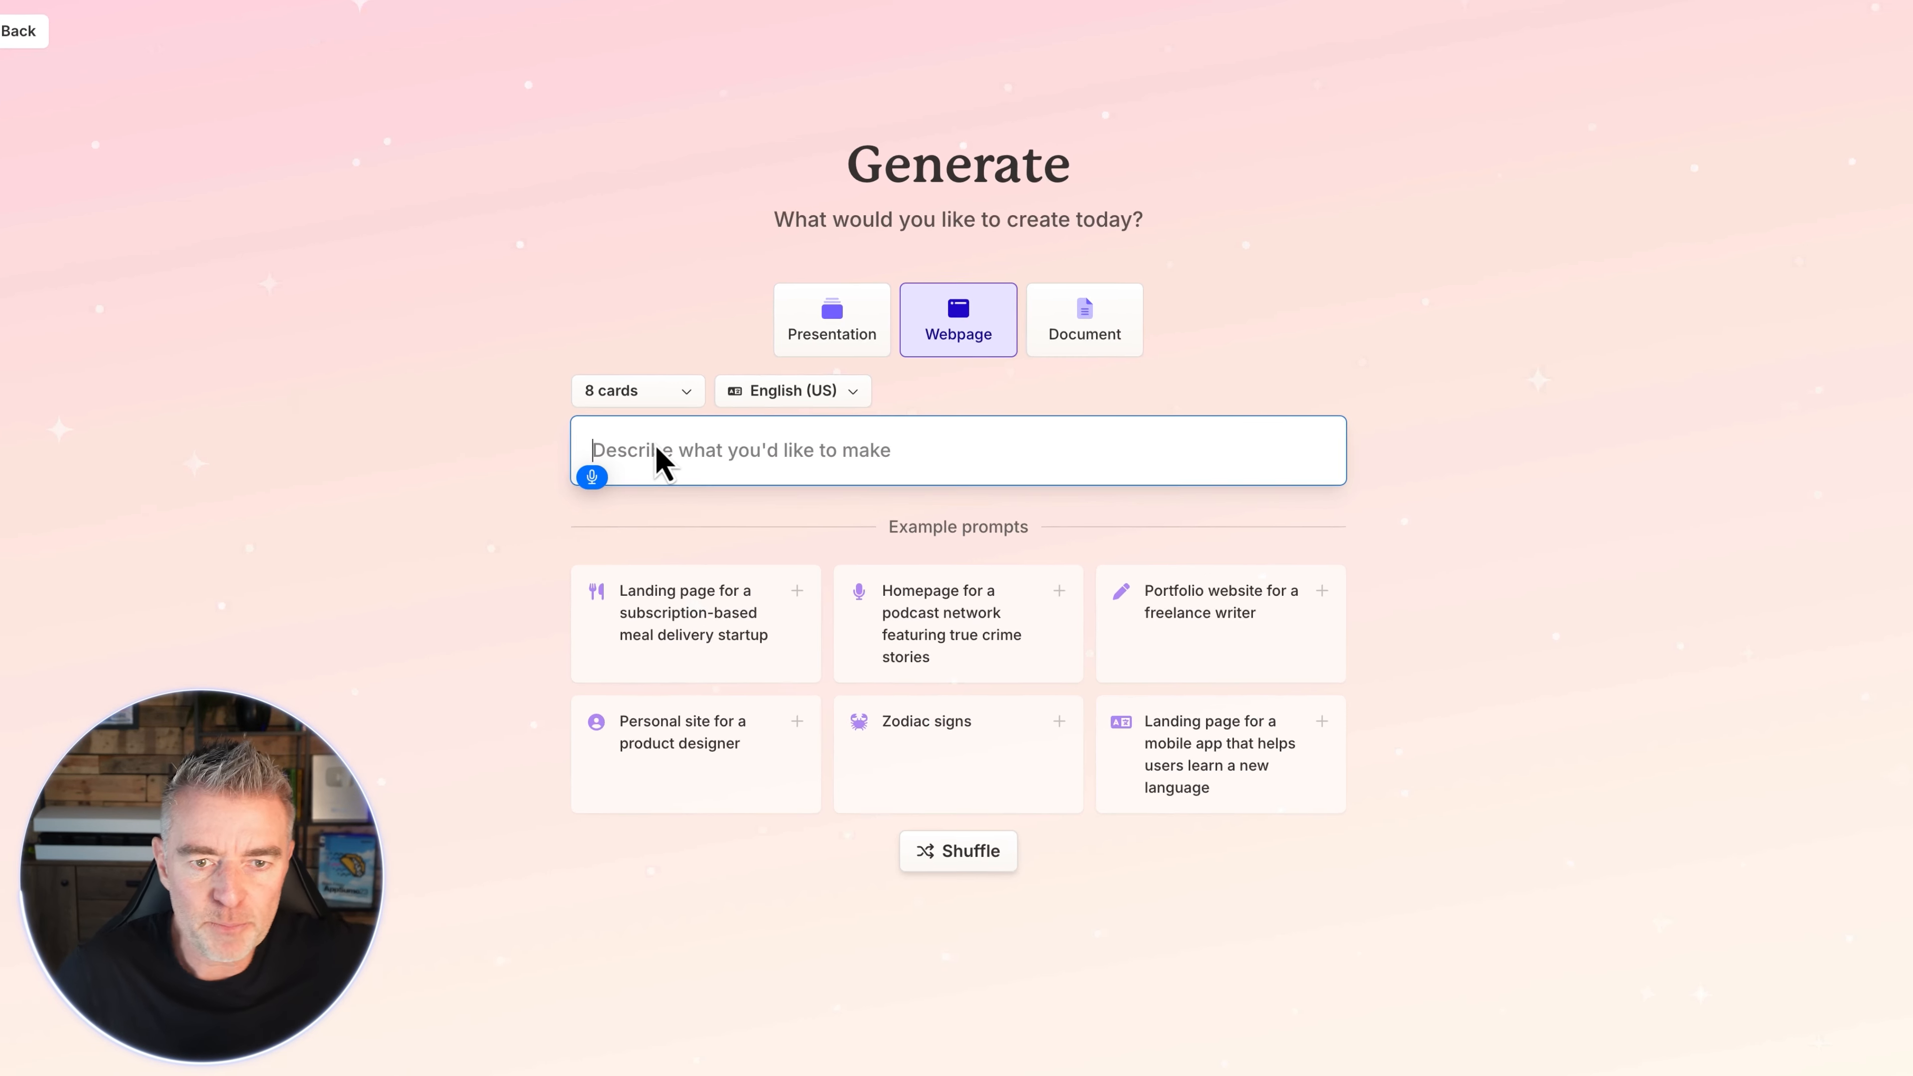
text(Can you build me a land)
text(ing page to?)
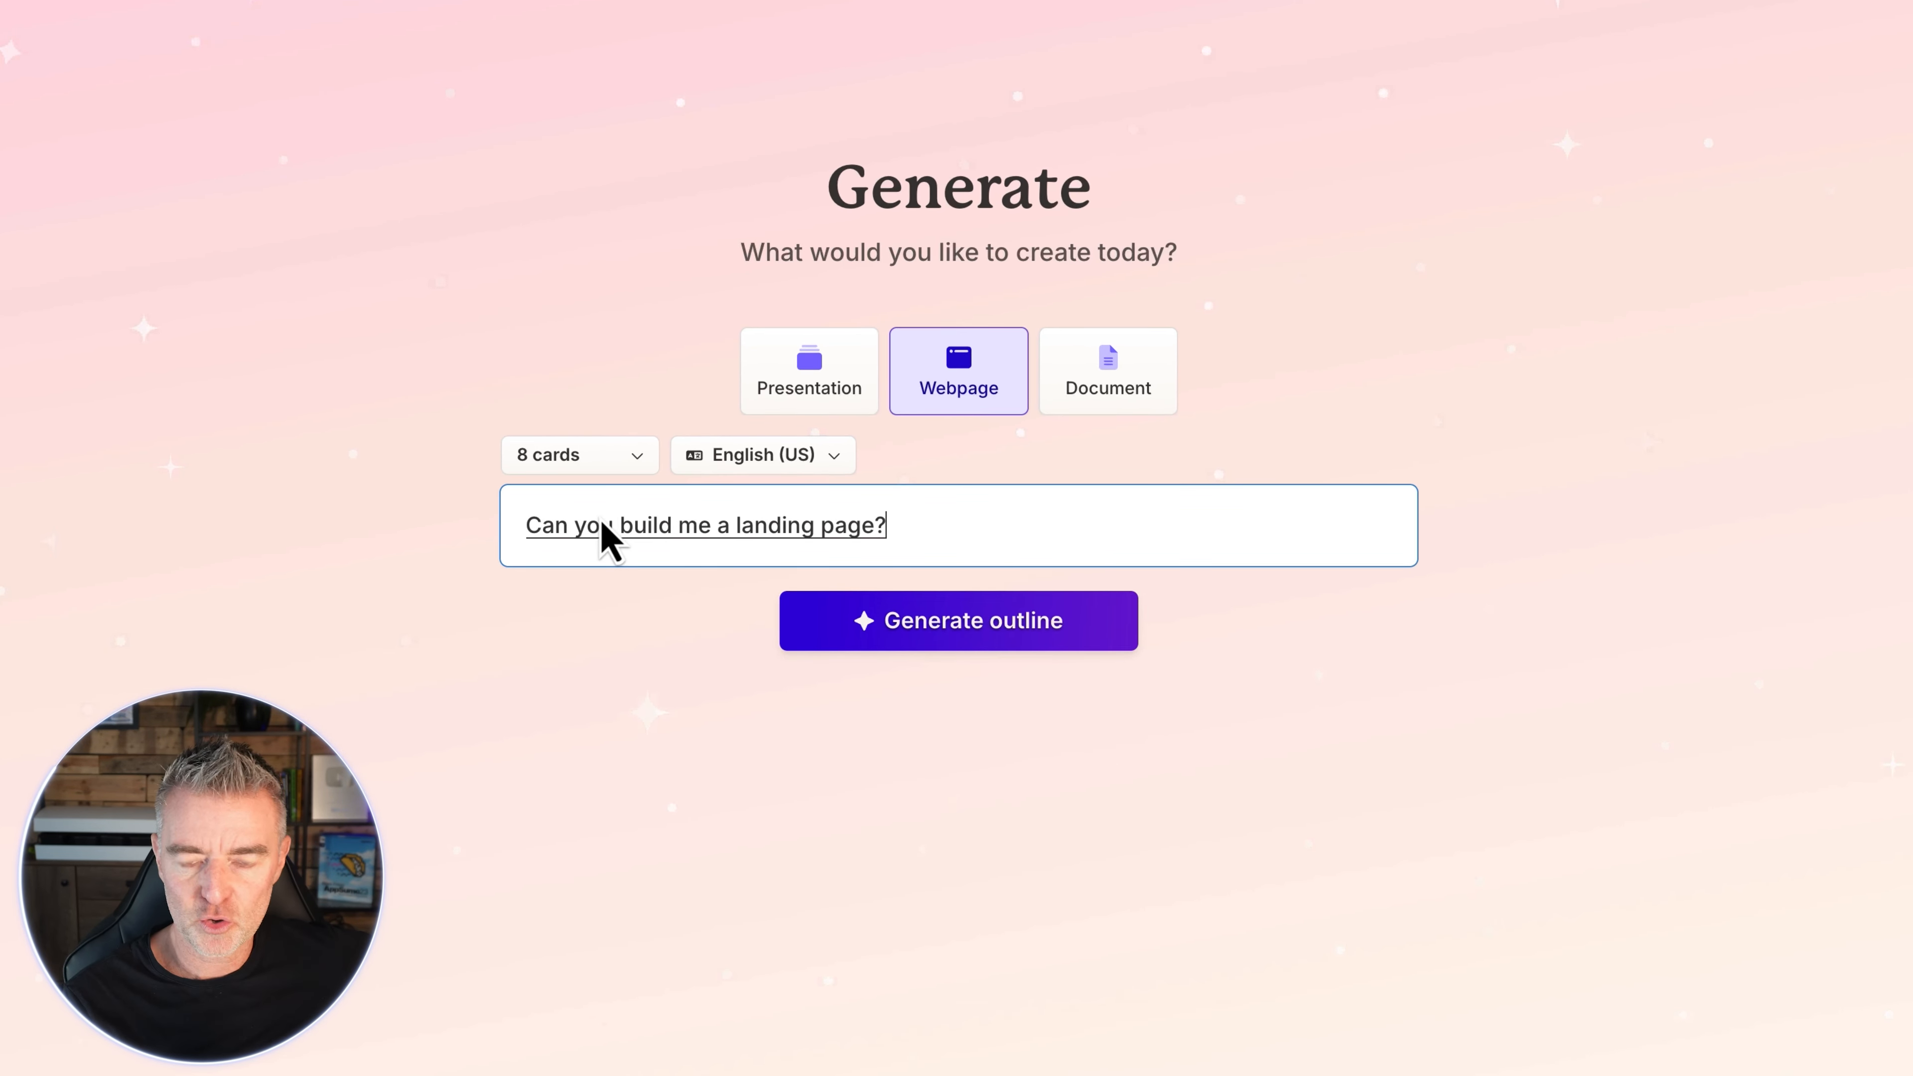
key(BackSpace)
text(get e-commerce owner)
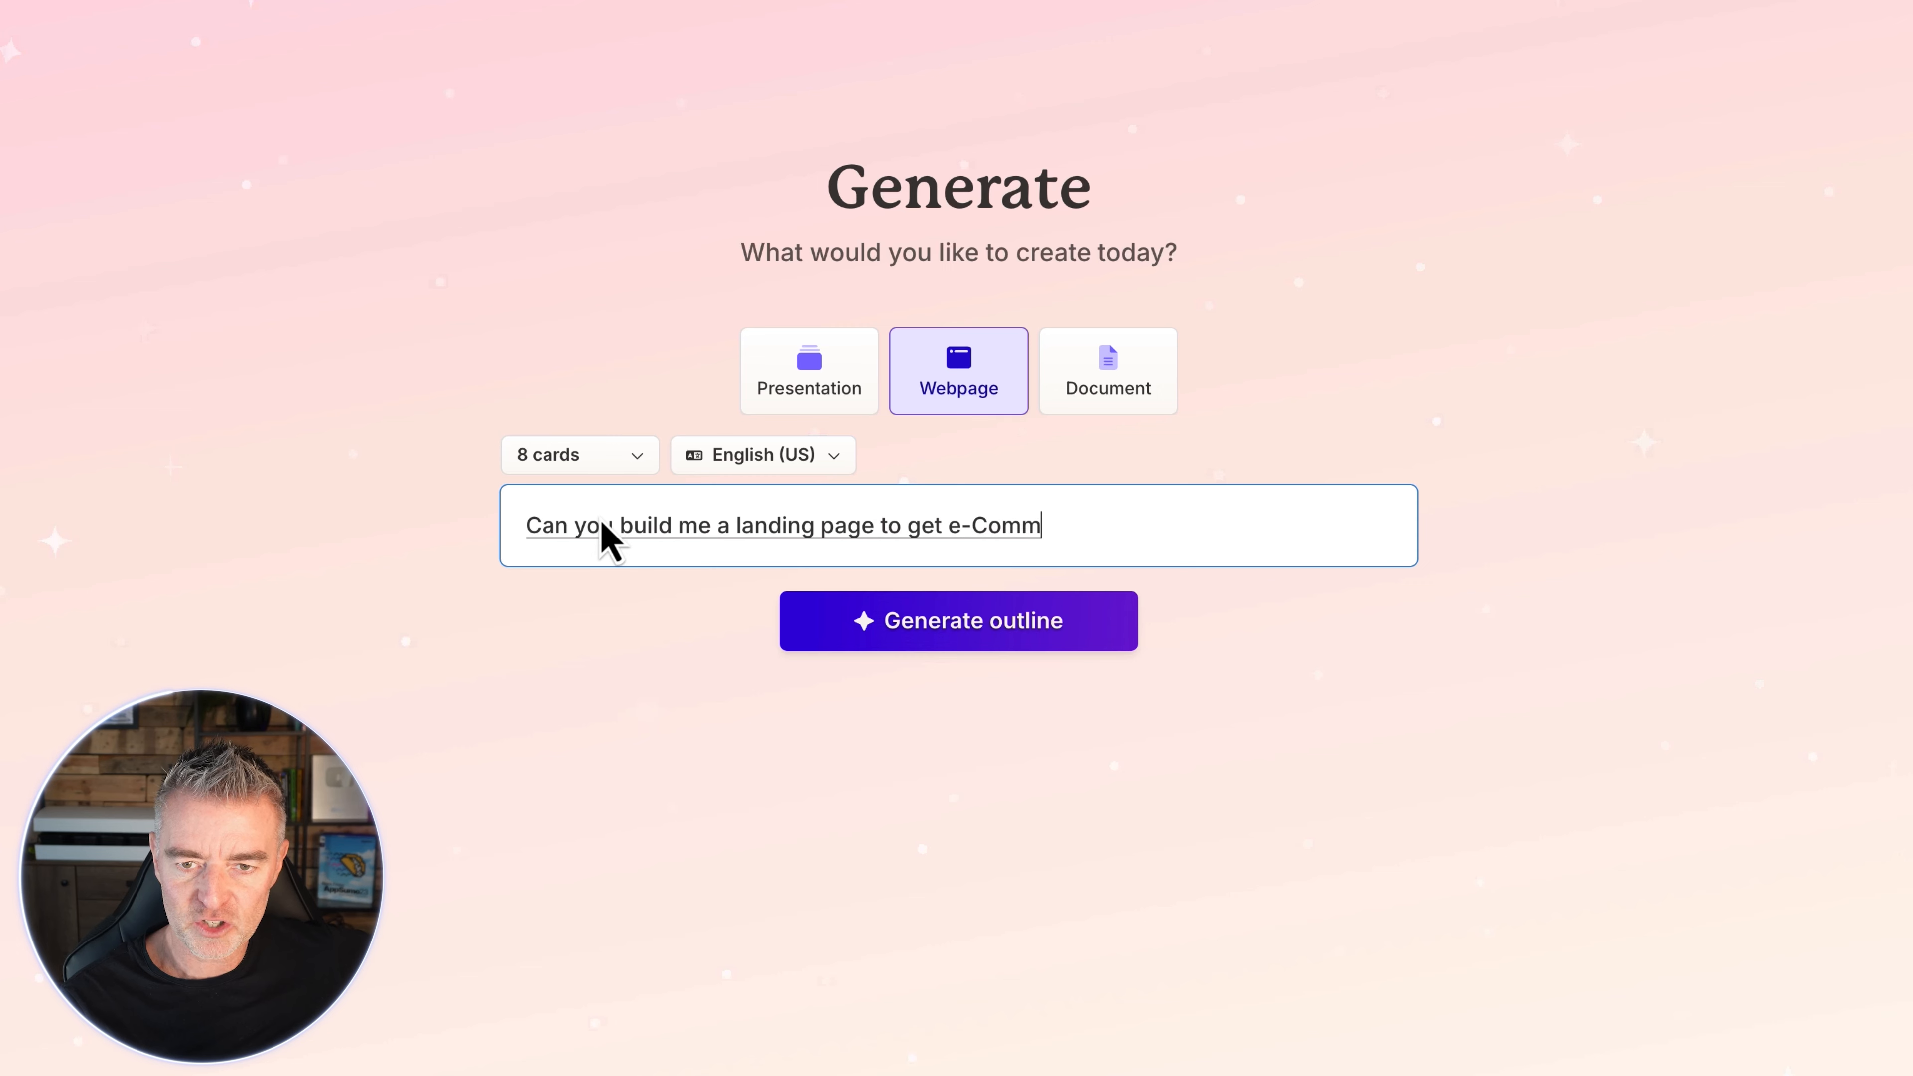
text(s to understand the benefit)
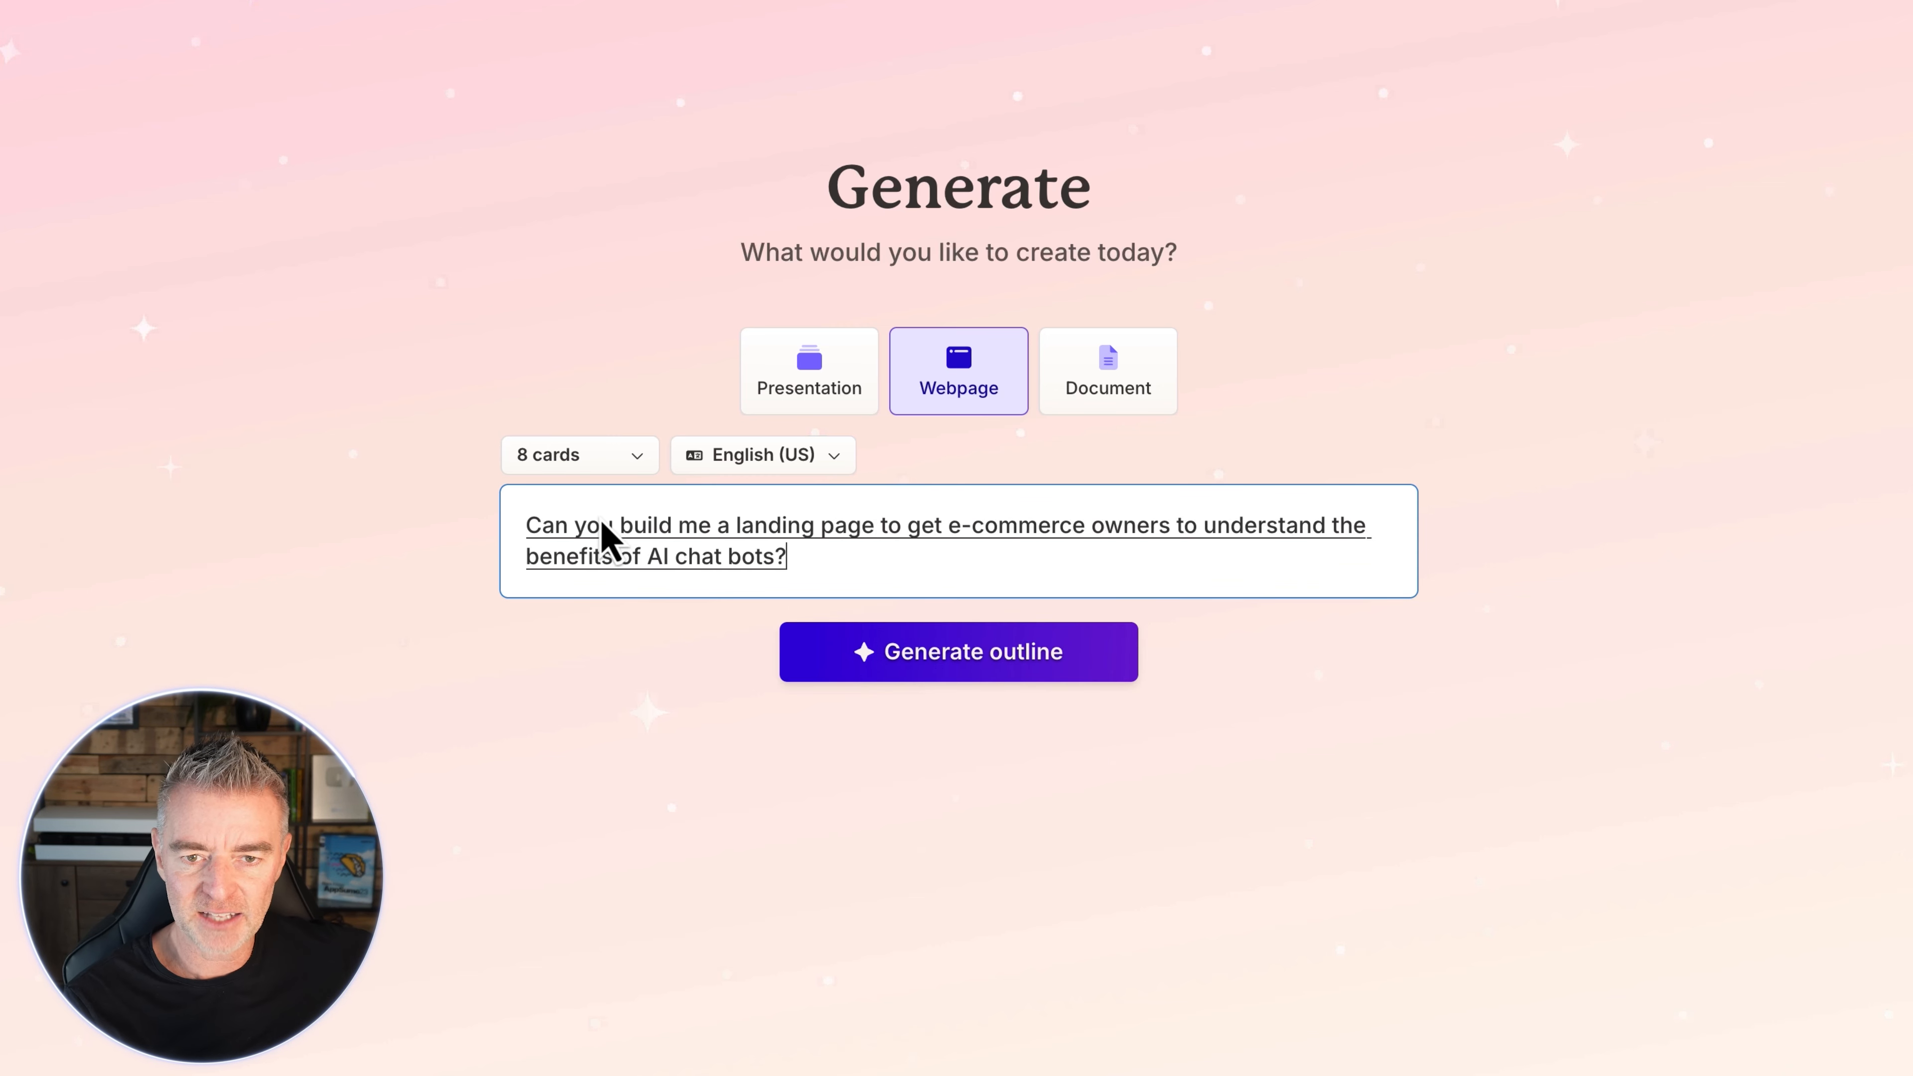
Step: Extend the webpage prompt so it ends with "benefits of AI chat bots and to sign up to my platform?"
text(s of AI chat bots?)
key(BackSpace)
text(and)
text( to sign up to my platform?)
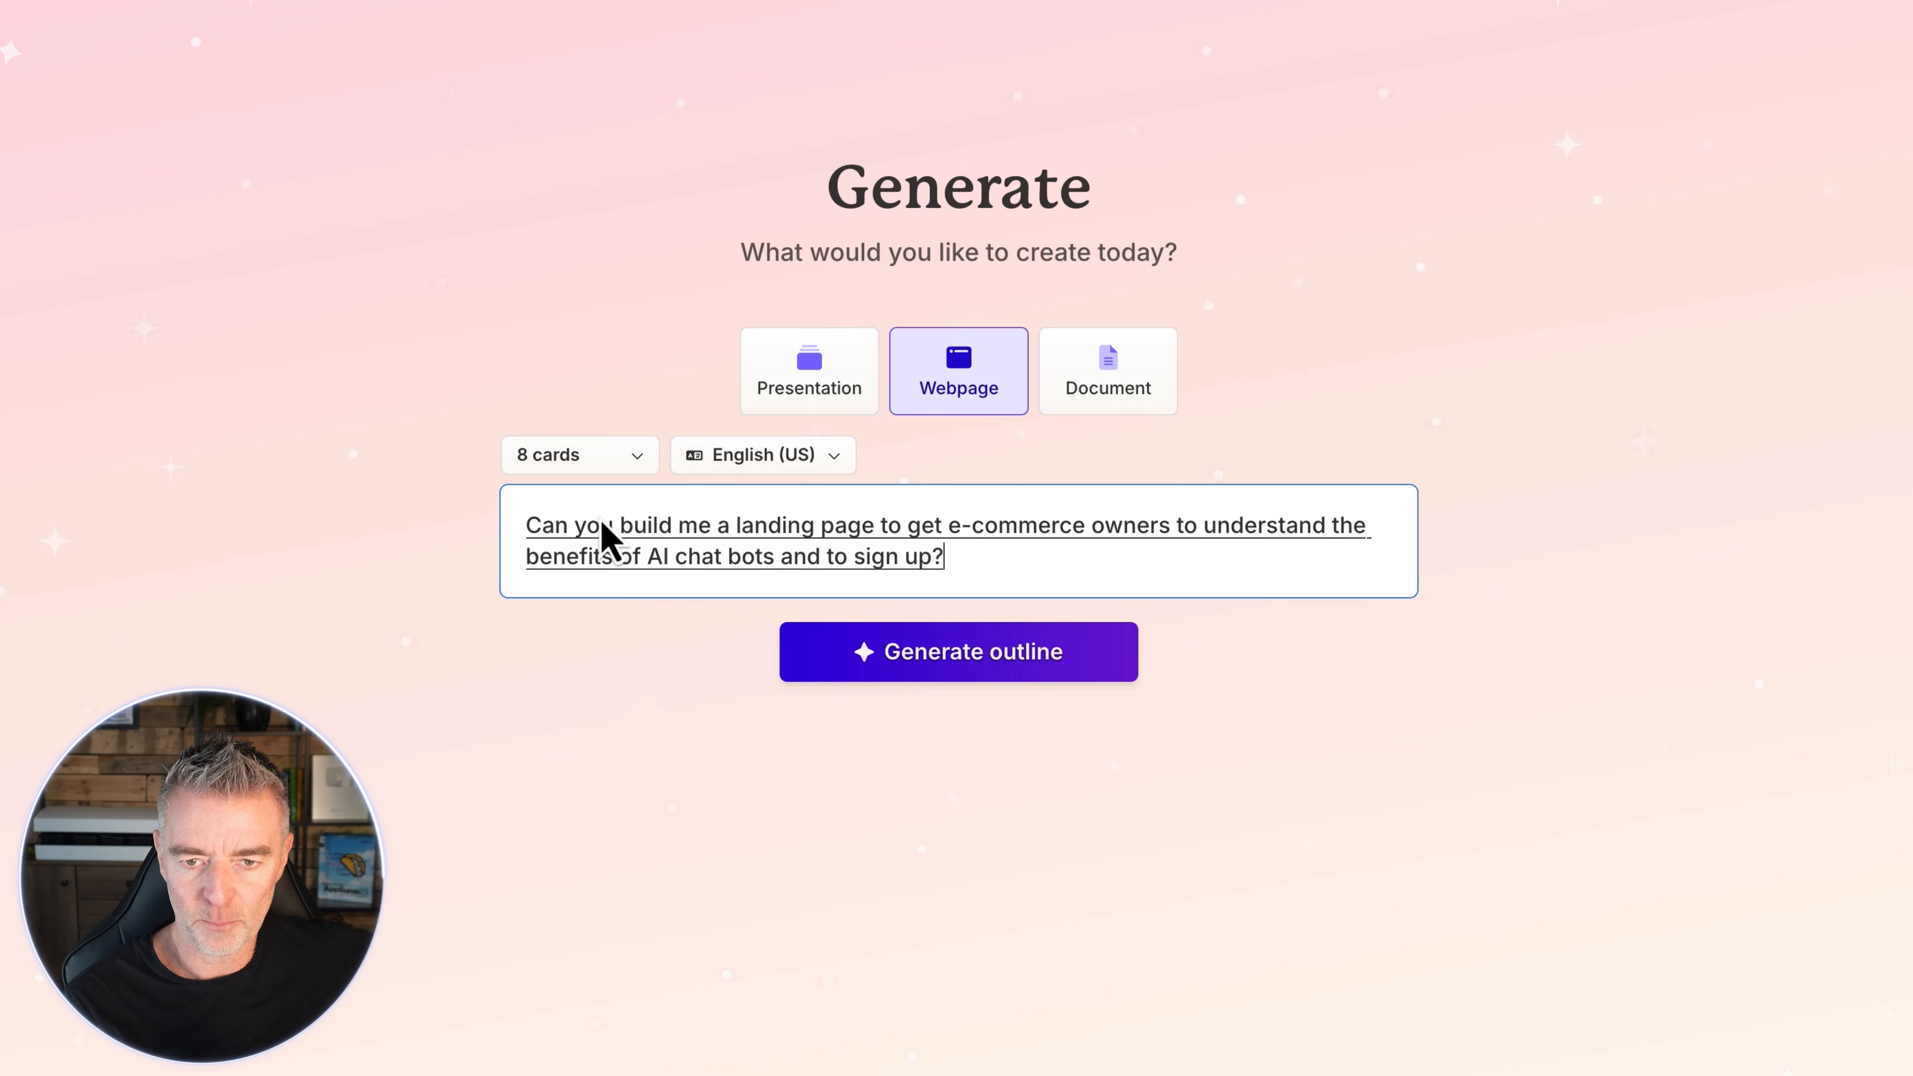
key(BackSpace)
text(to my platform?)
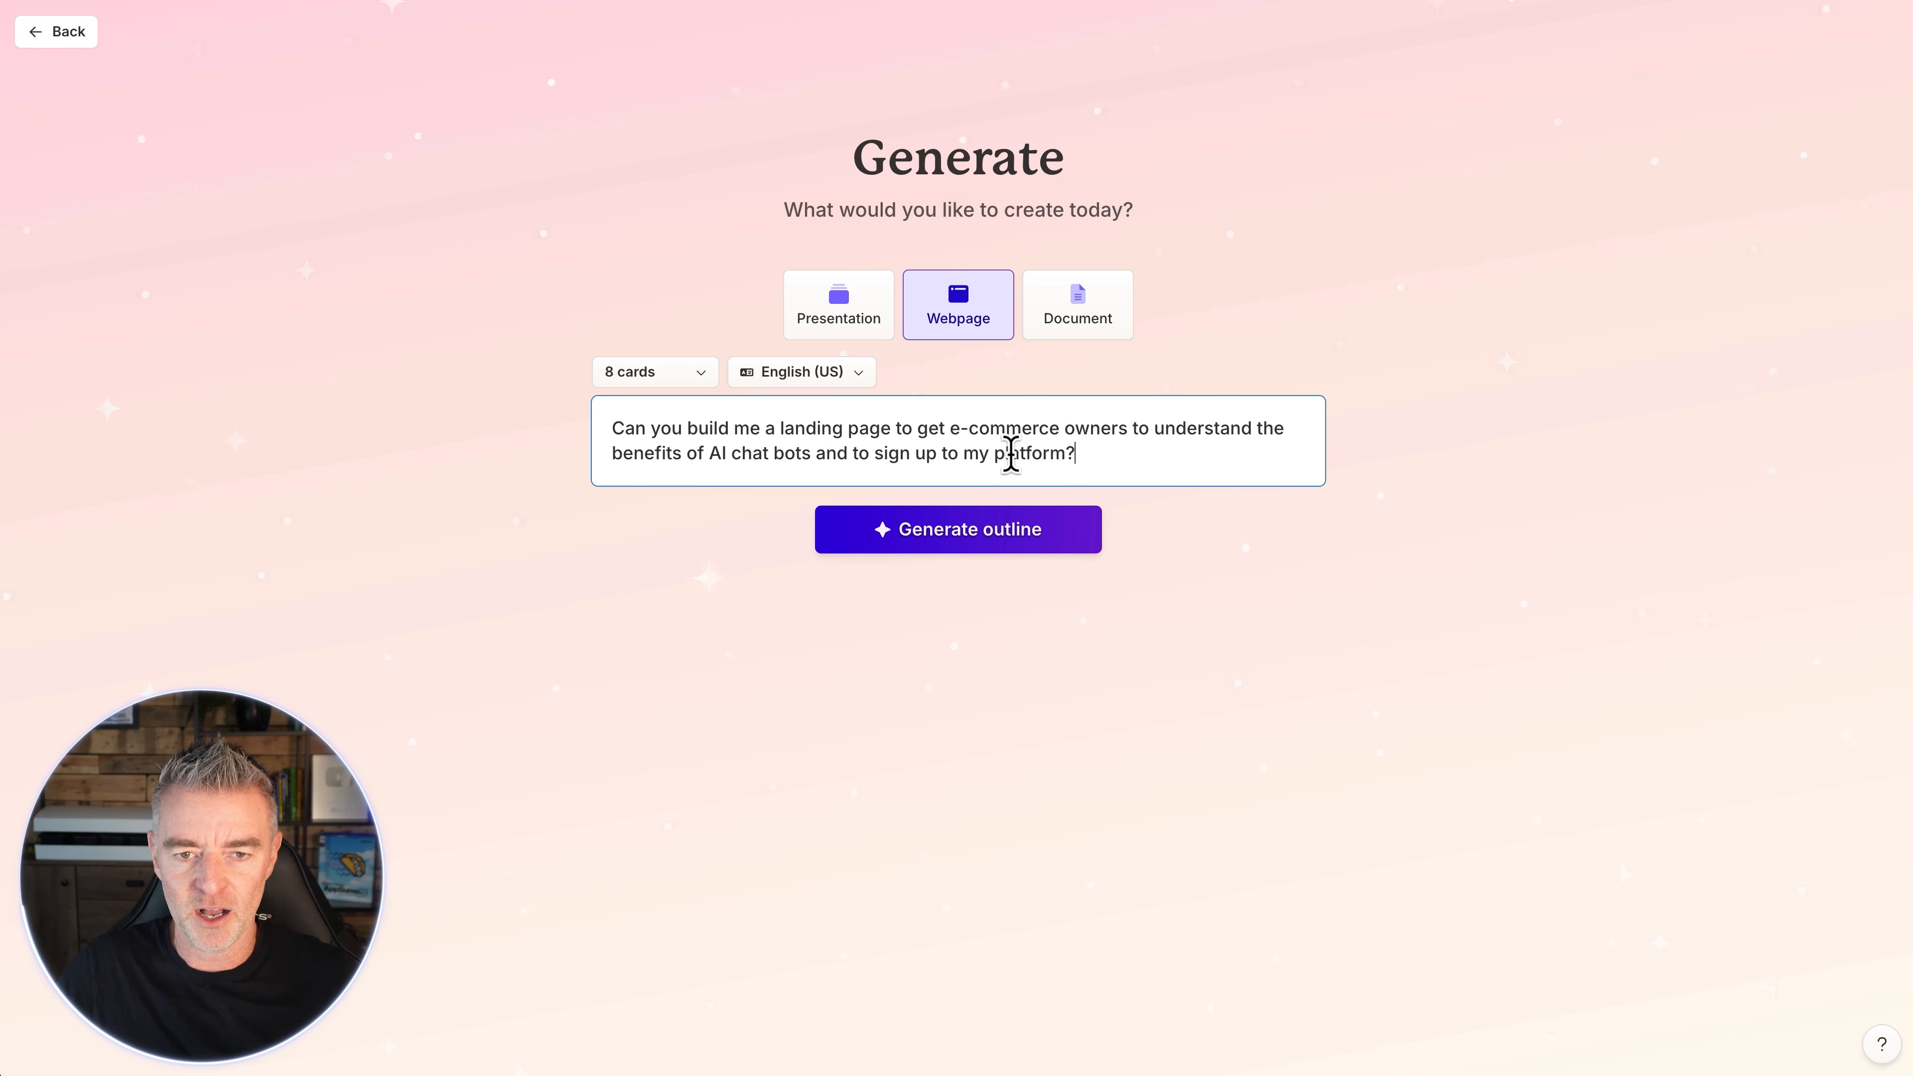
Step: Set the output language to English (UK) and generate the webpage outline
click(858, 376)
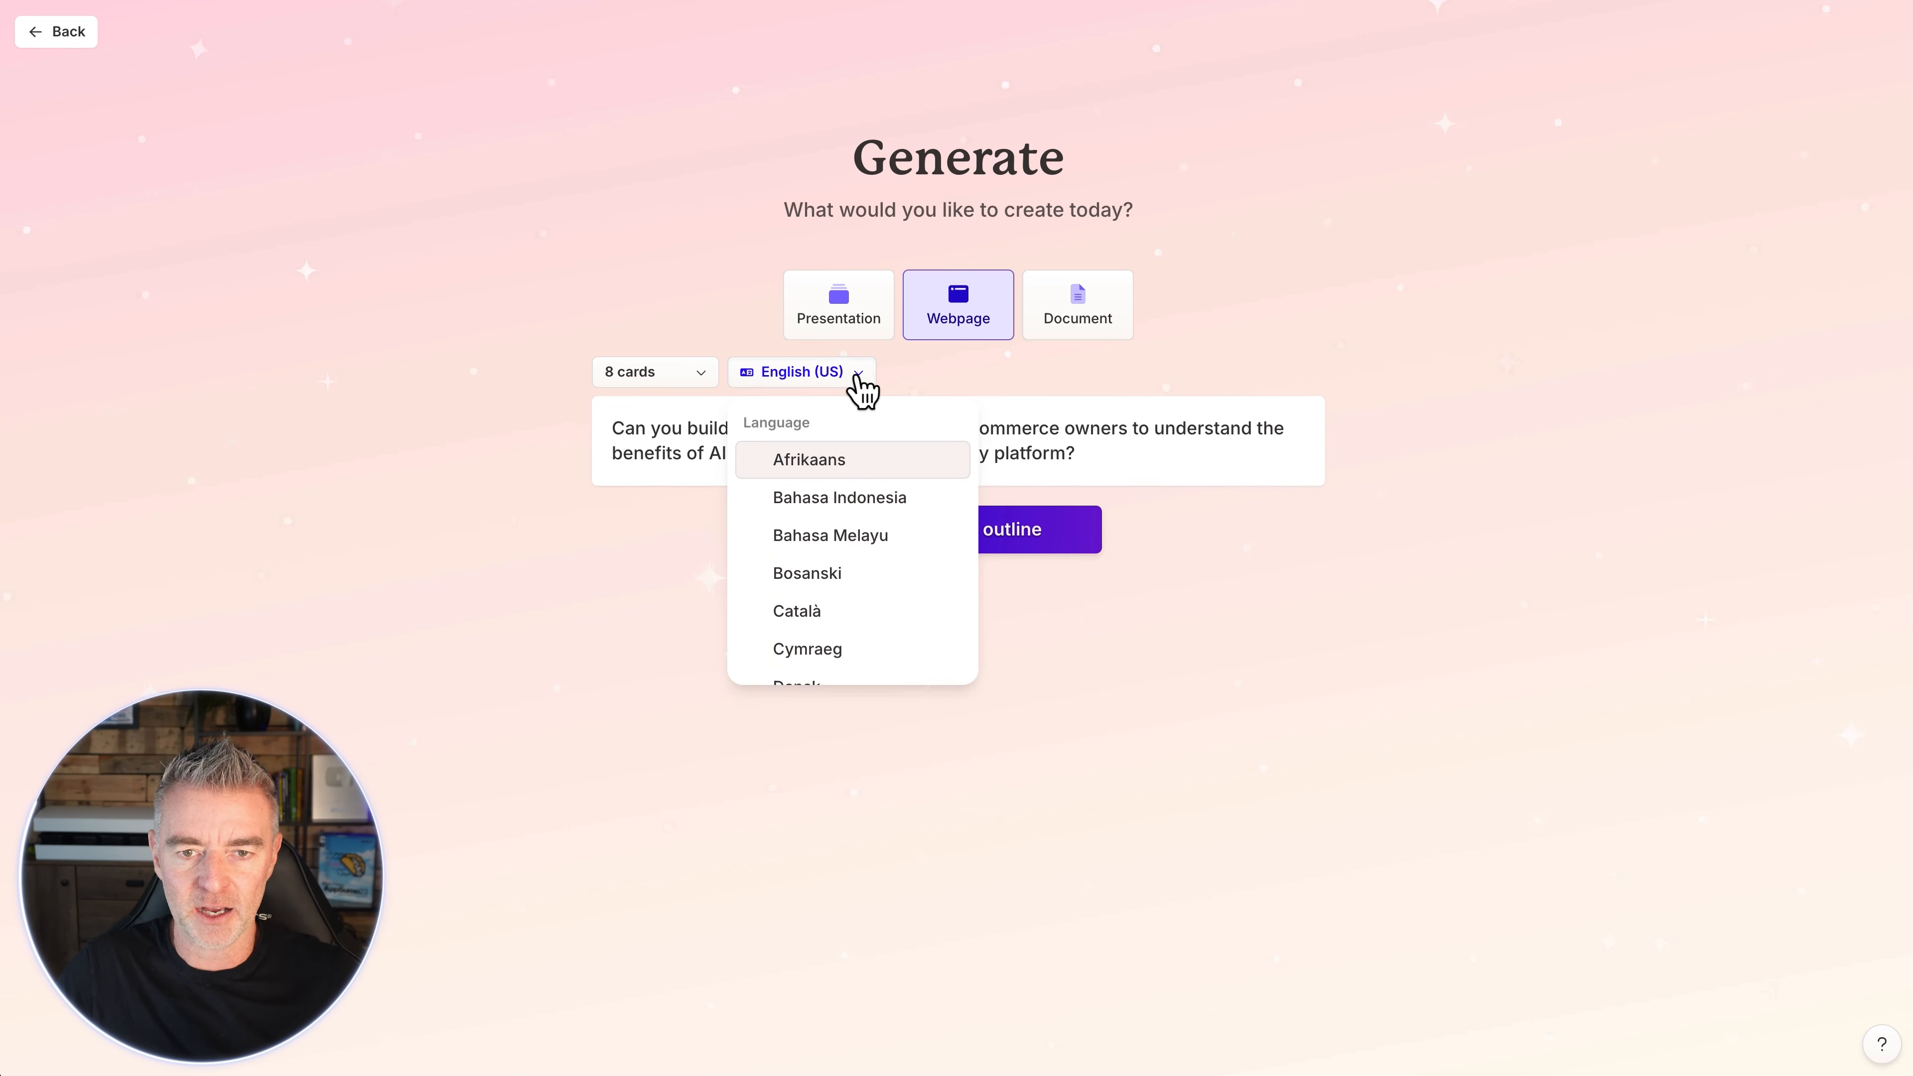
scroll(855, 540, down, 5)
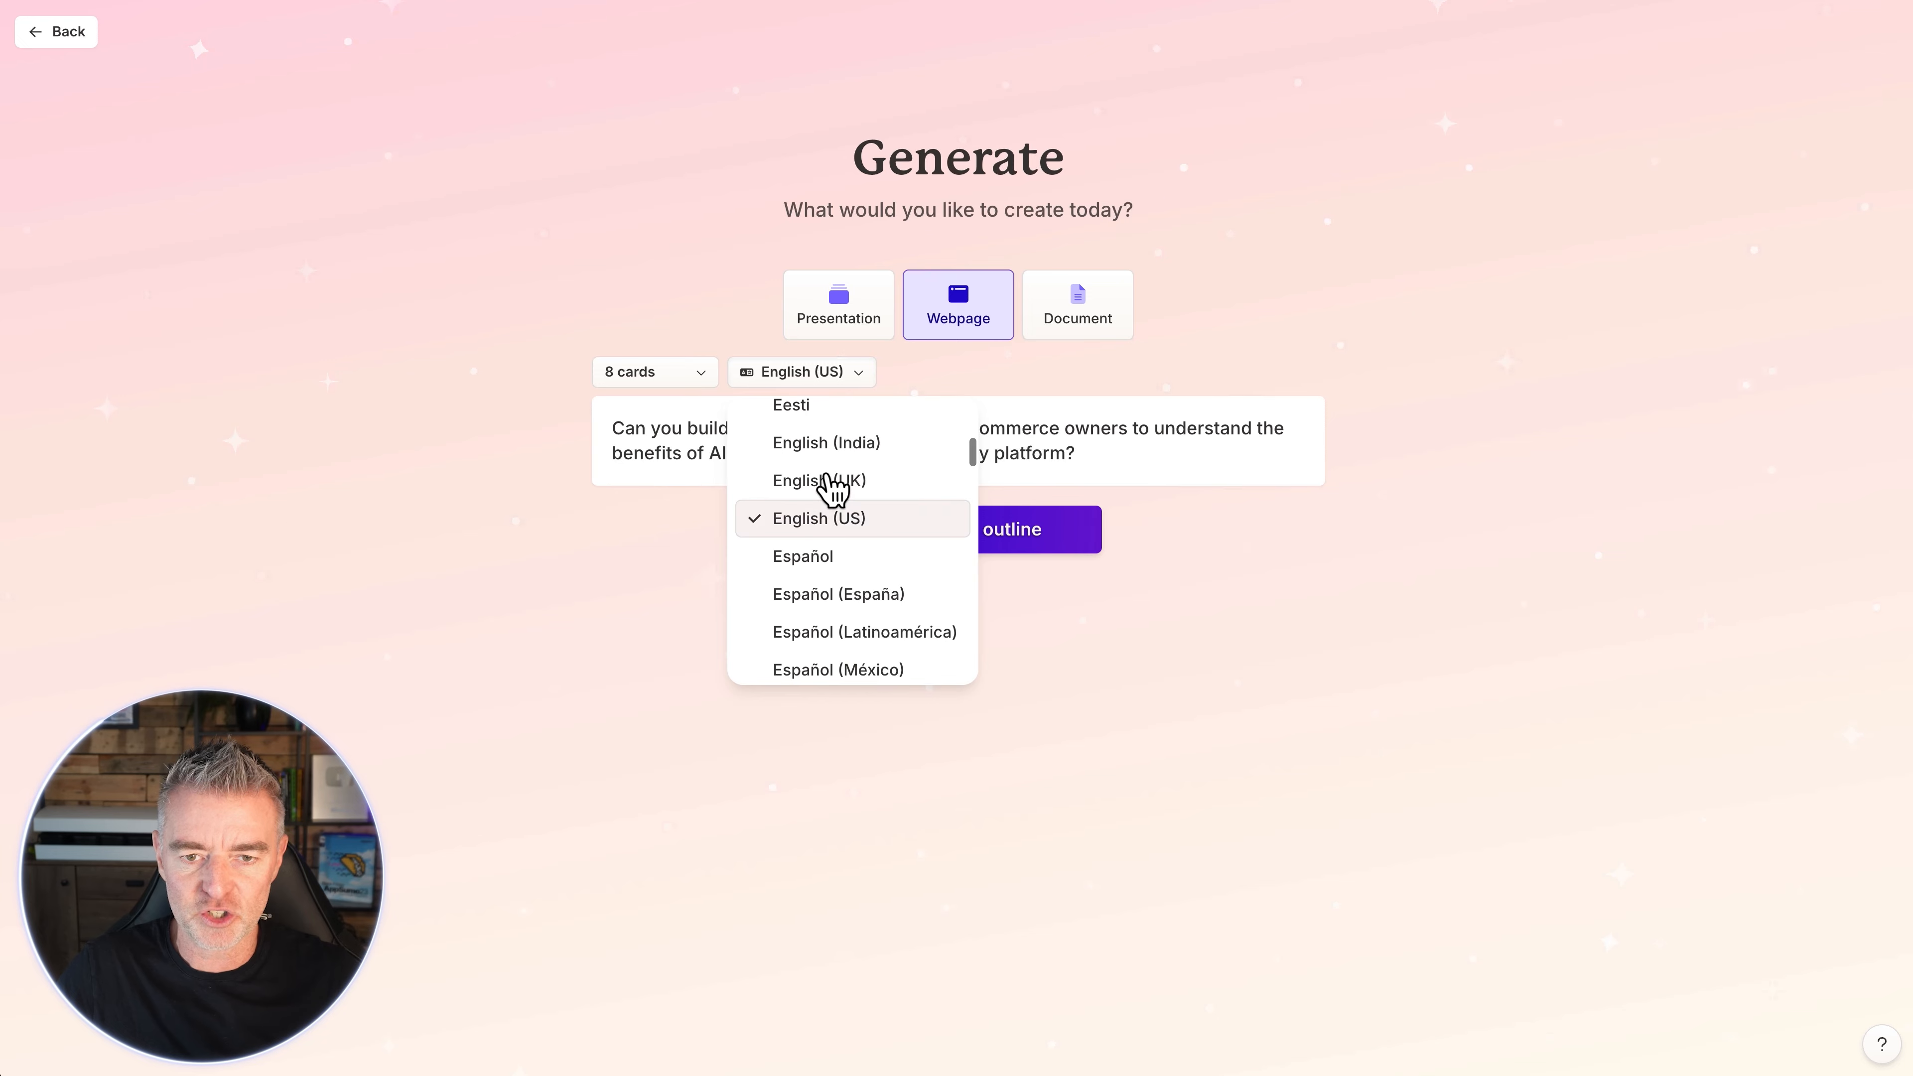
click(831, 479)
click(978, 538)
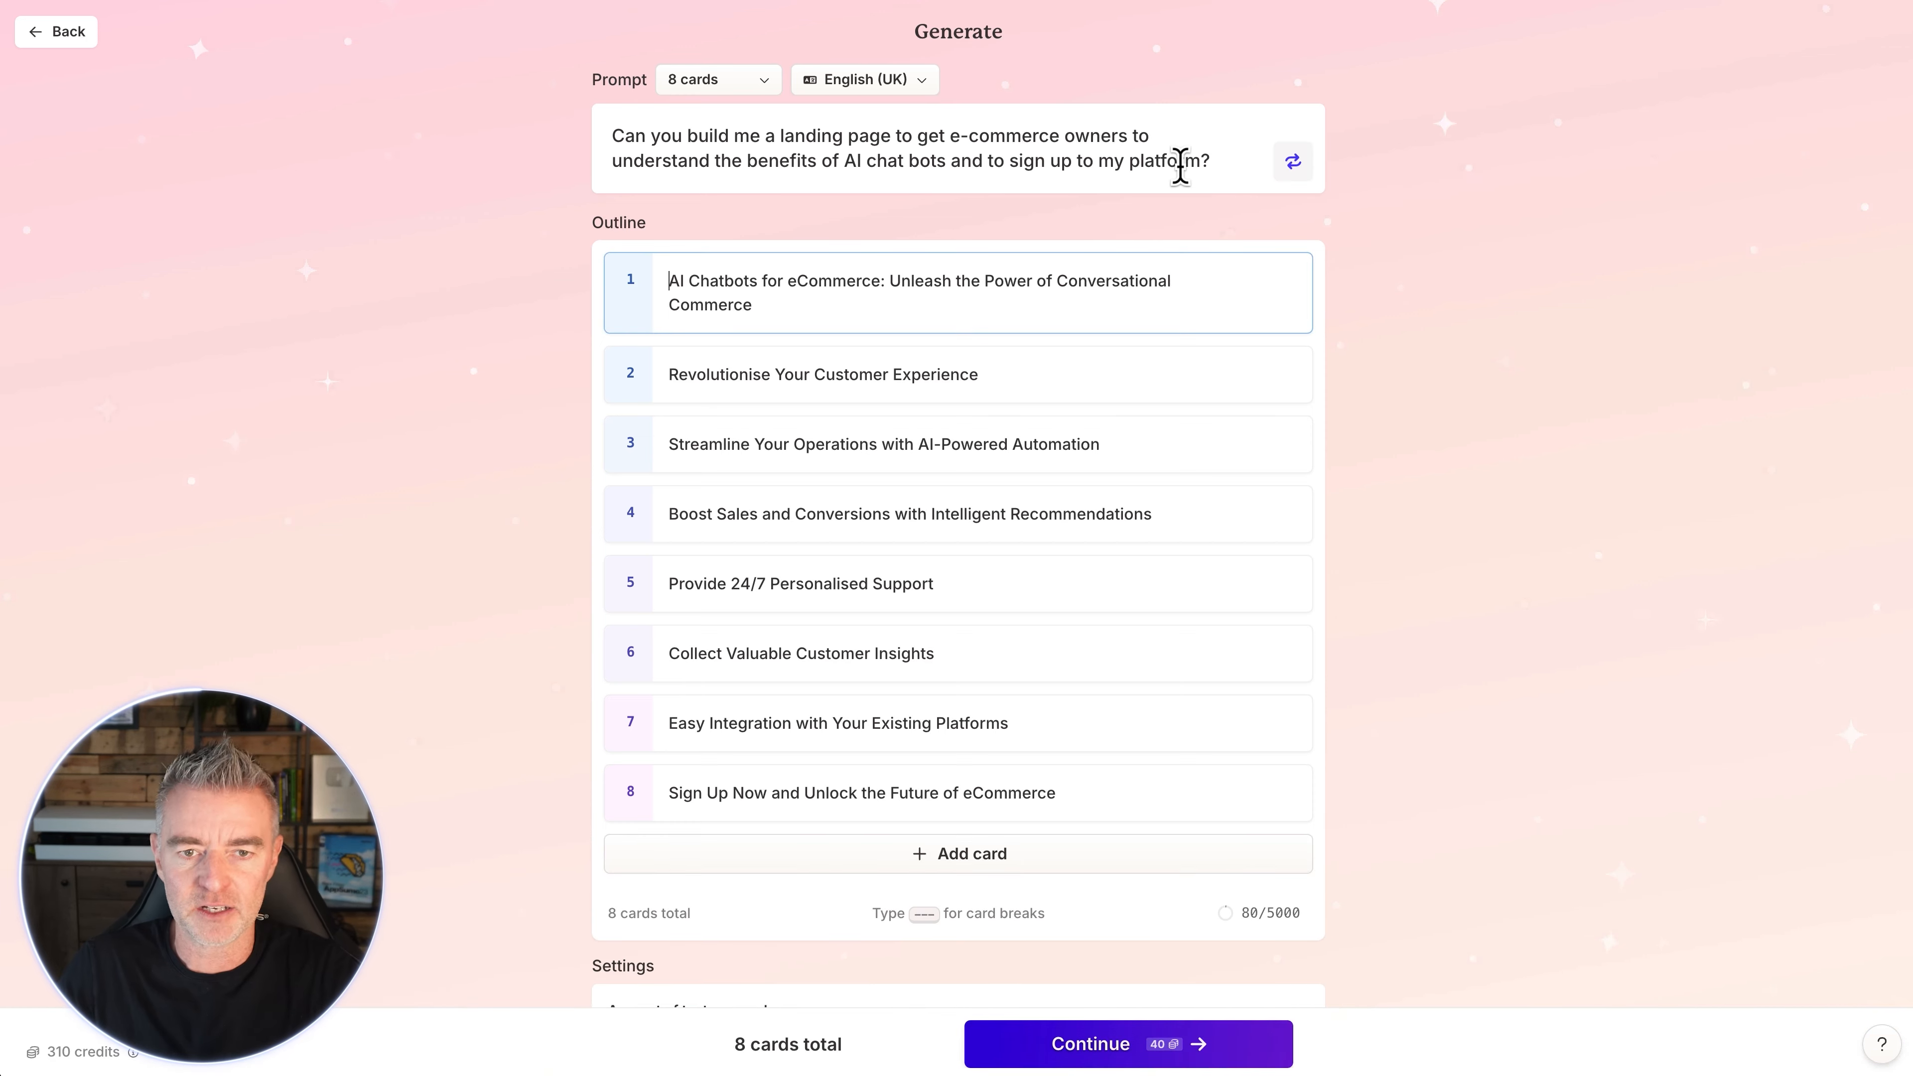
Step: Set the outline's image source to Automatic, continue and generate the webpage with the preselected cream and green theme
scroll(867, 705, down, 3)
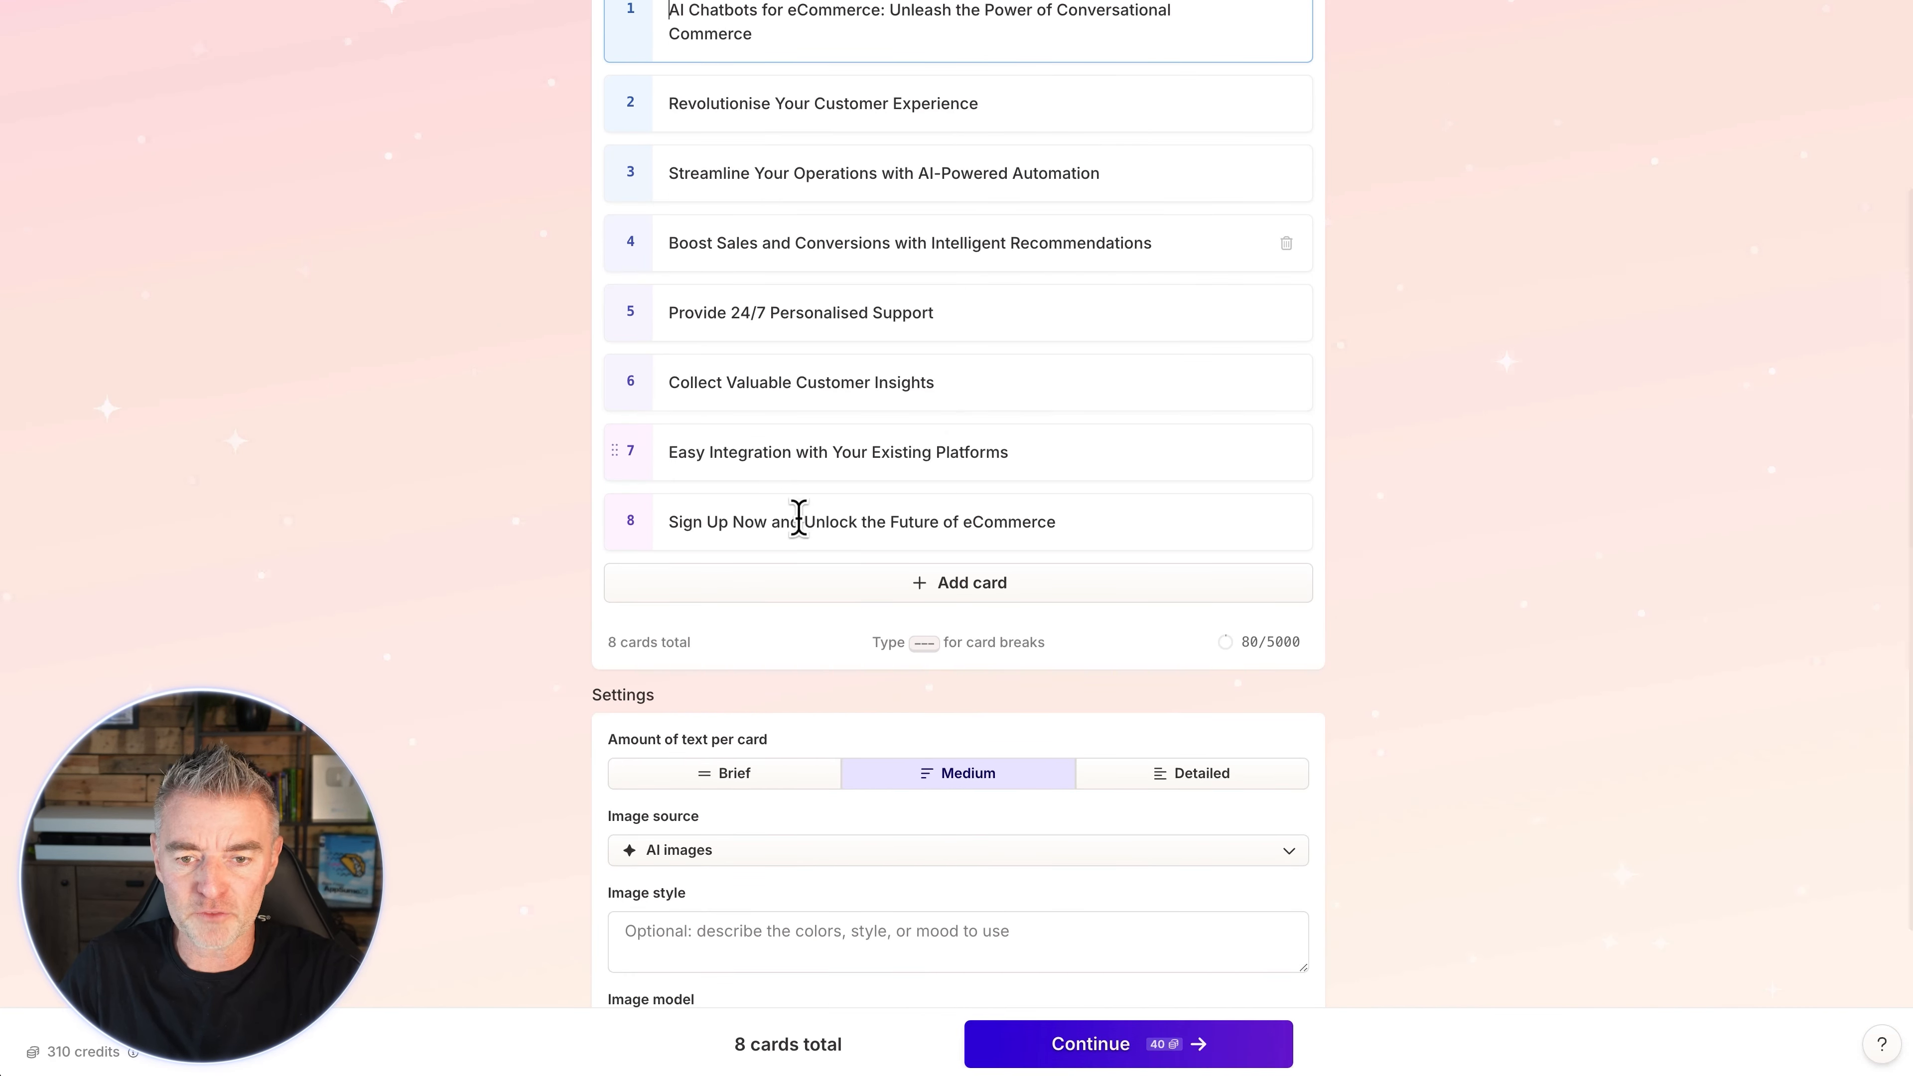
scroll(955, 583, down, 3)
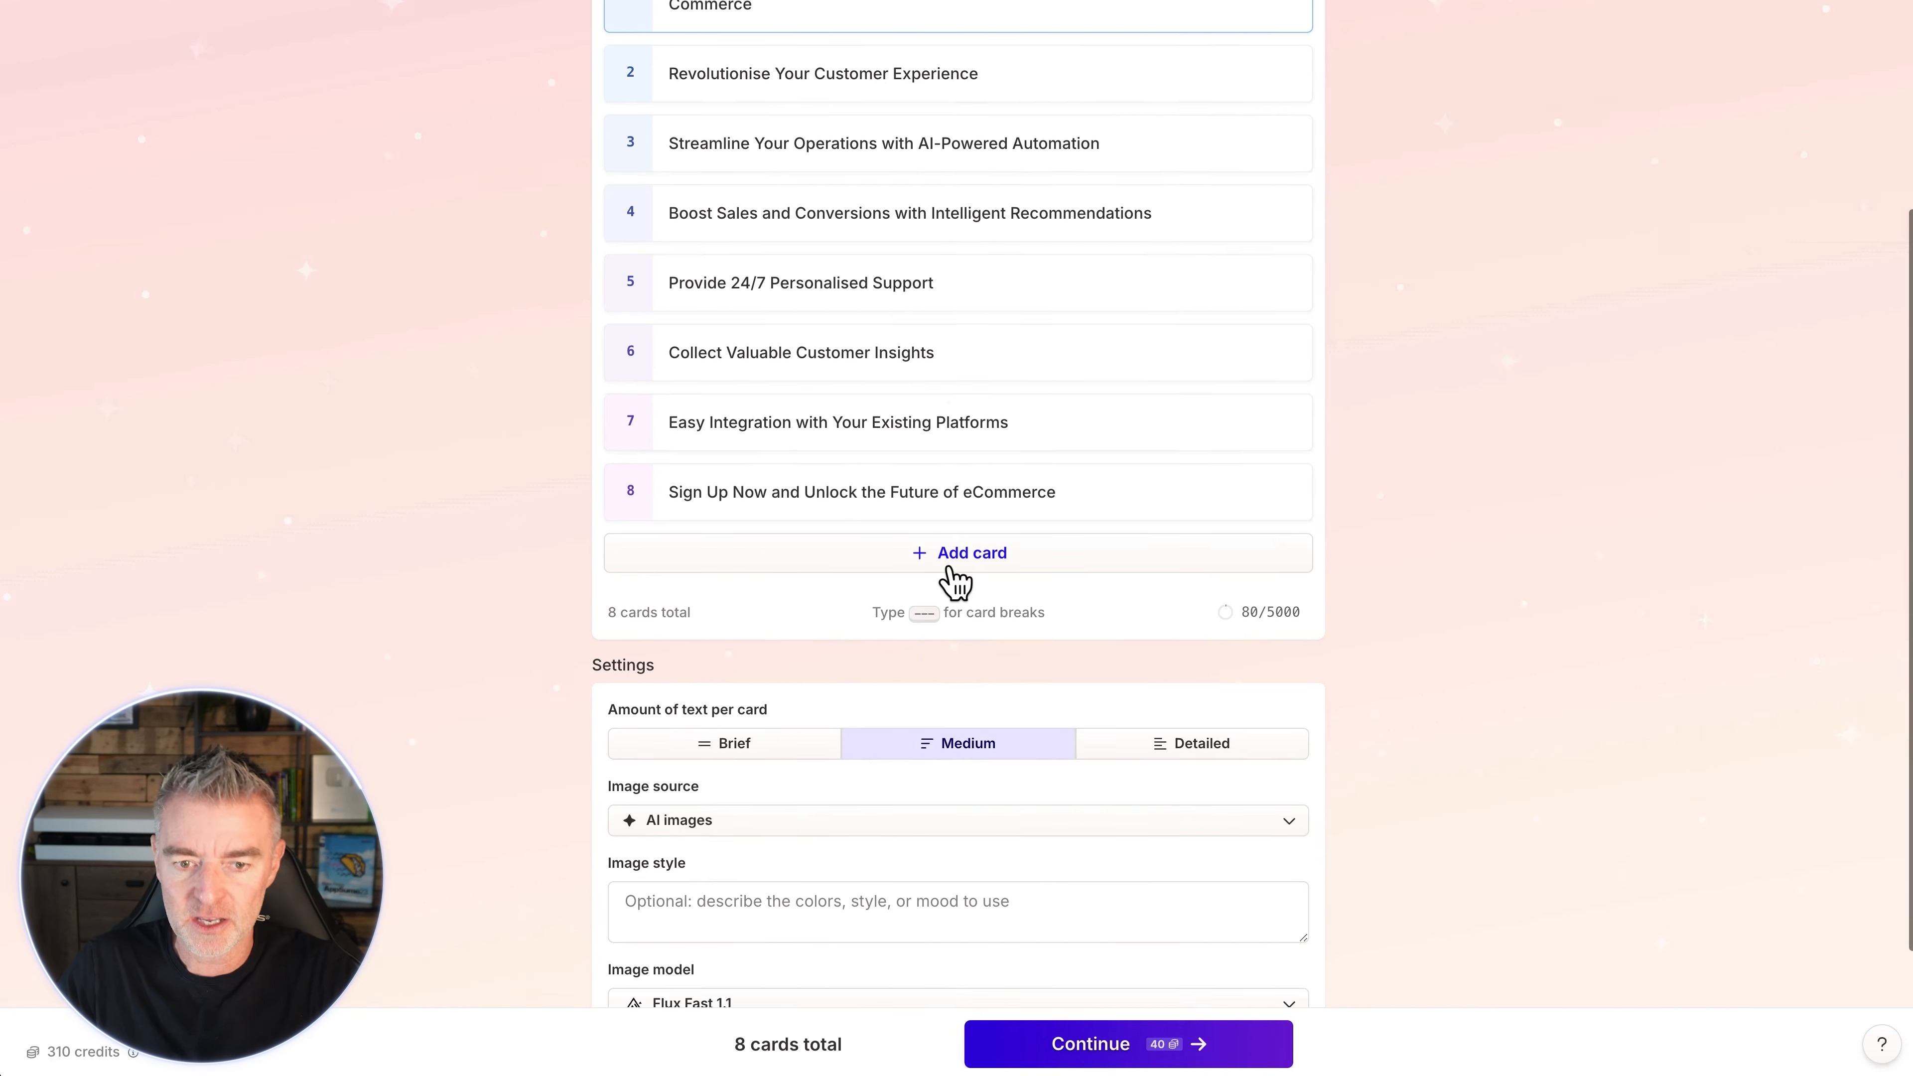
click(751, 644)
click(751, 687)
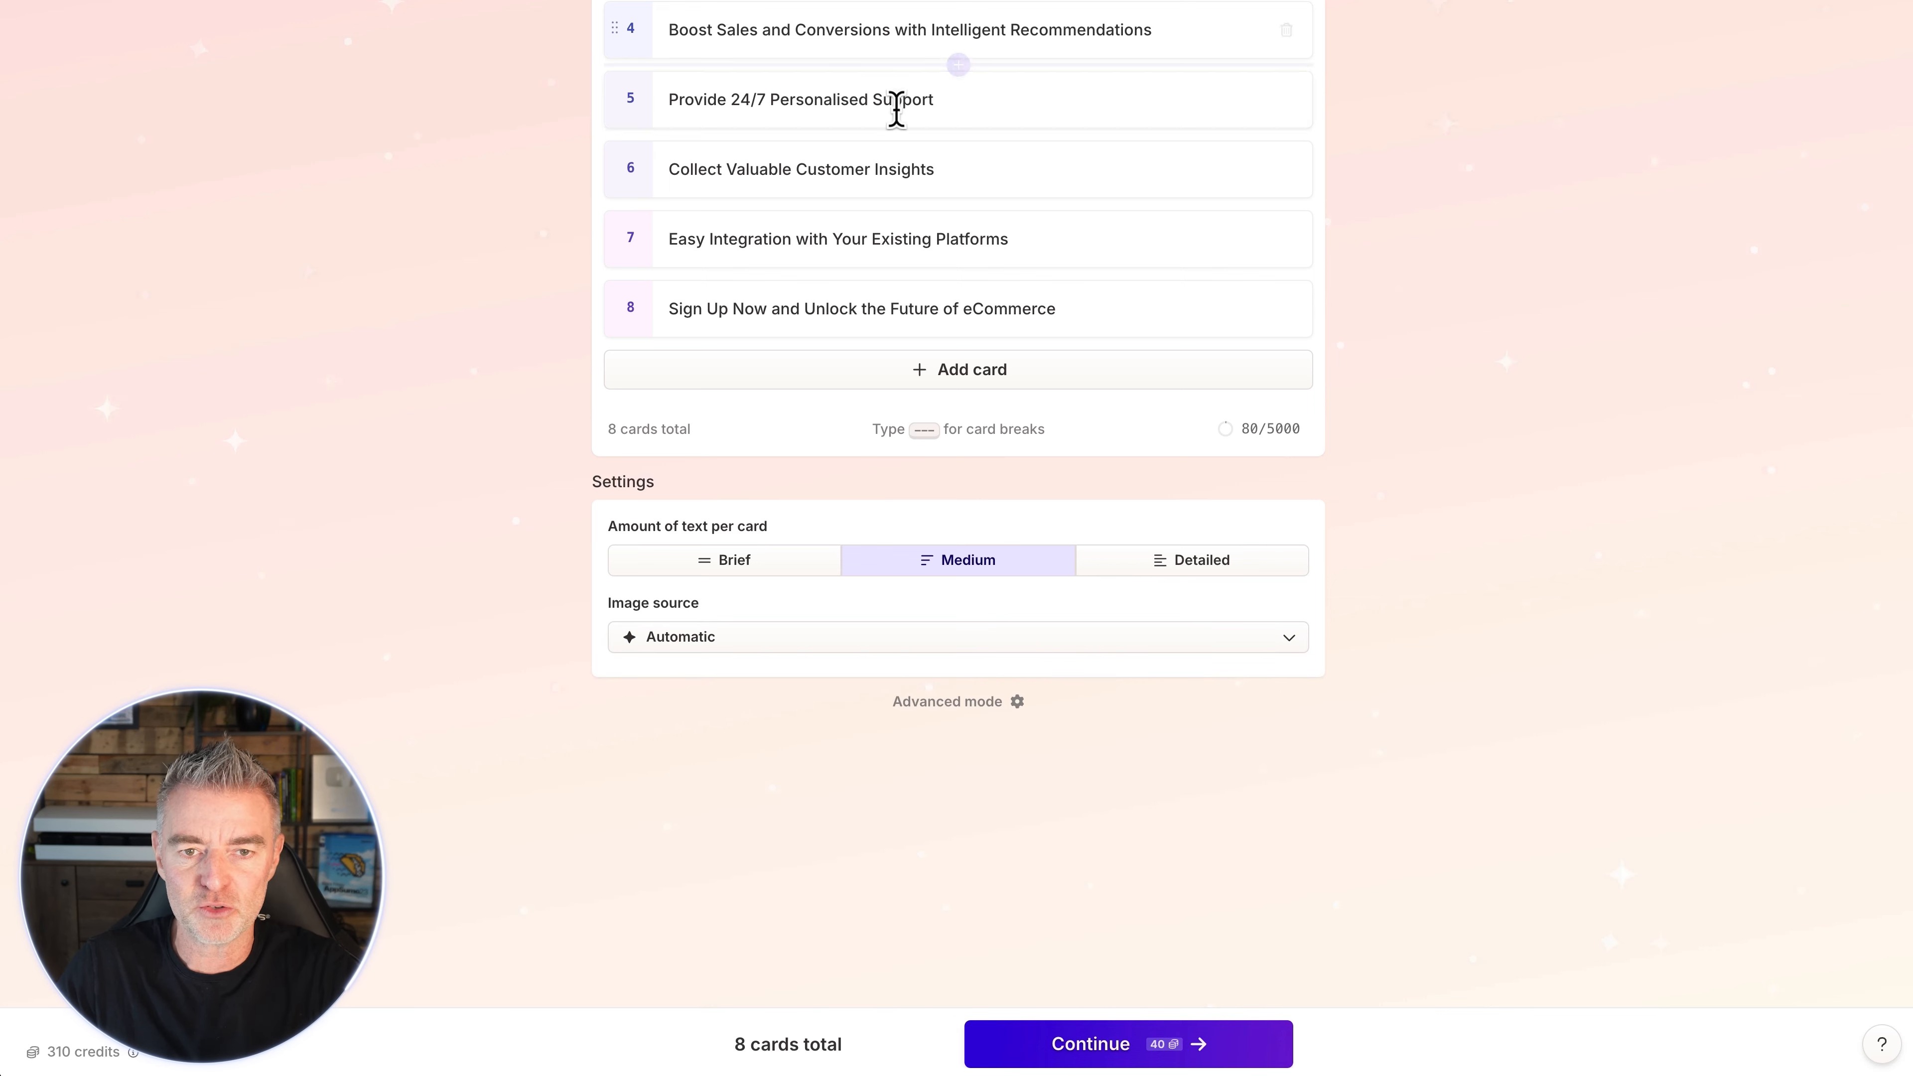
click(1122, 1048)
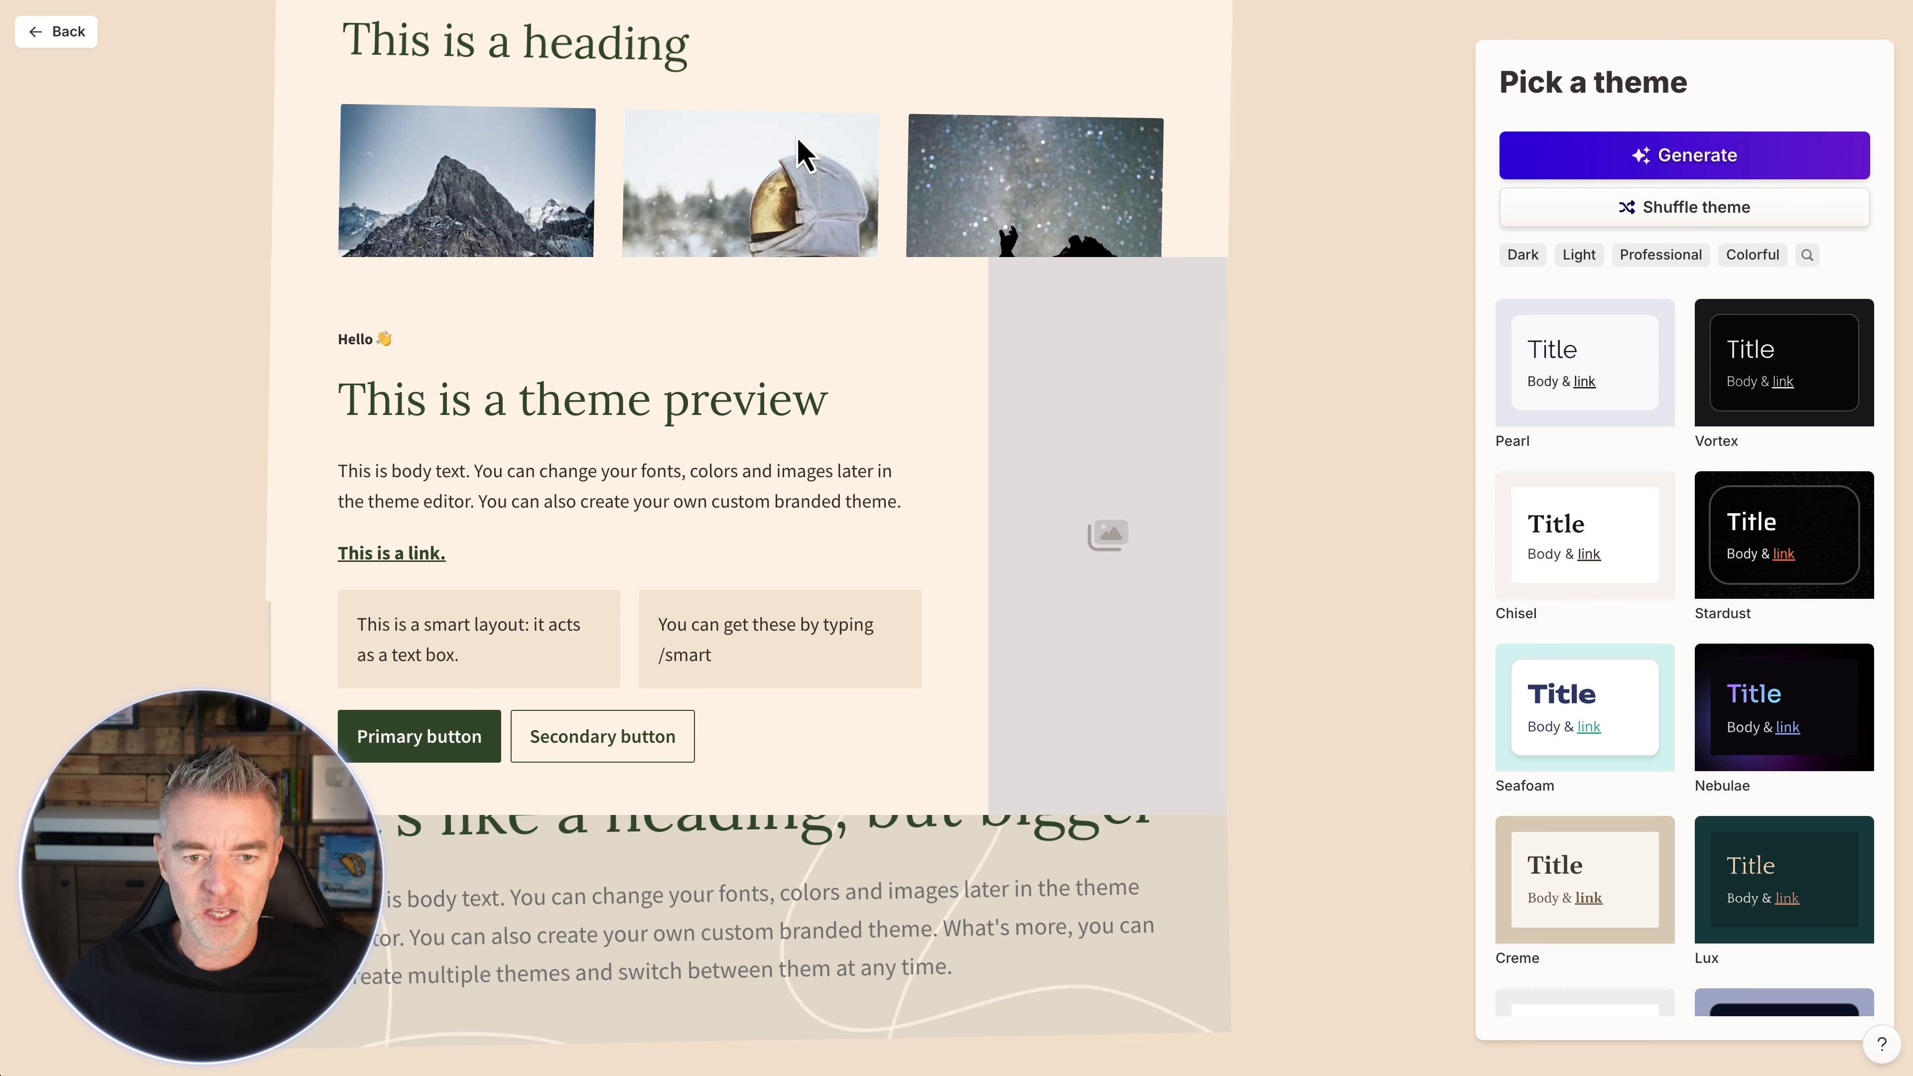
click(1612, 155)
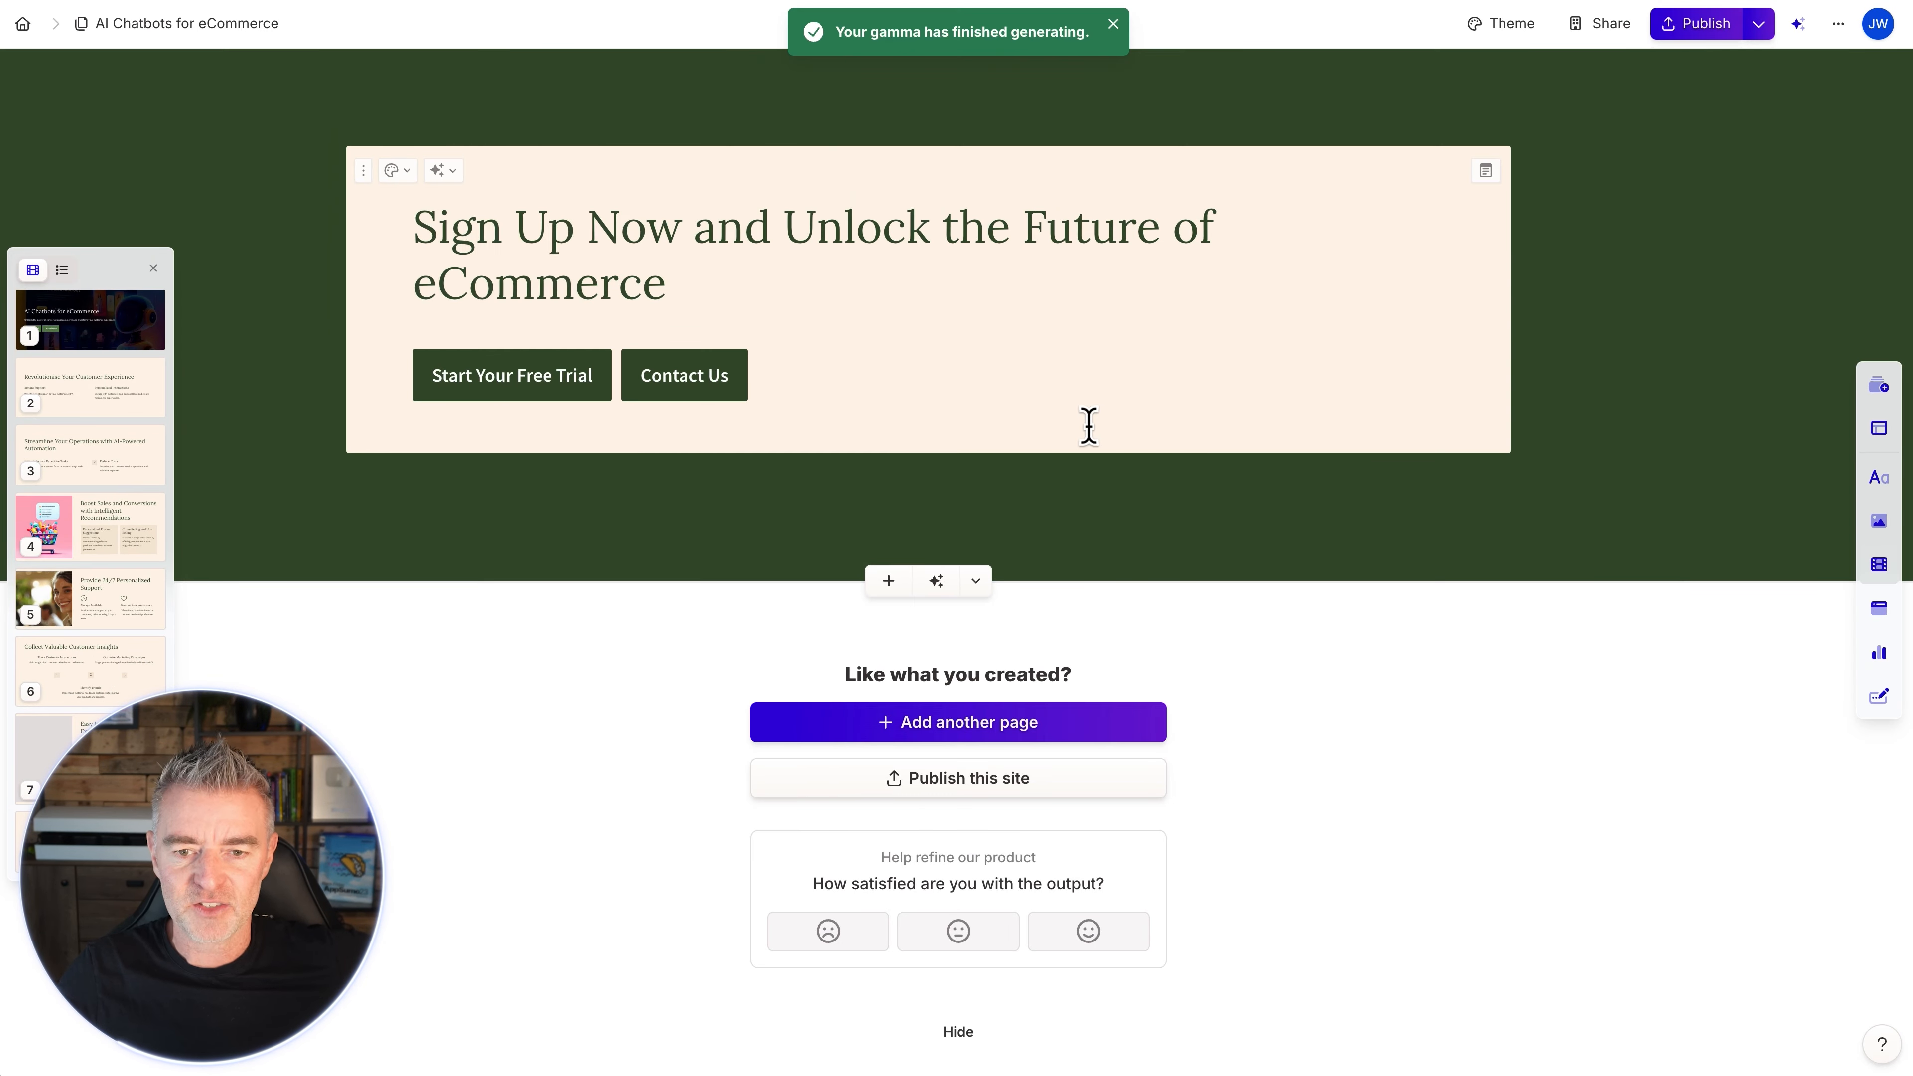
Step: Return to the first card of the generated webpage and publish the site
scroll(1087, 427, up, 20)
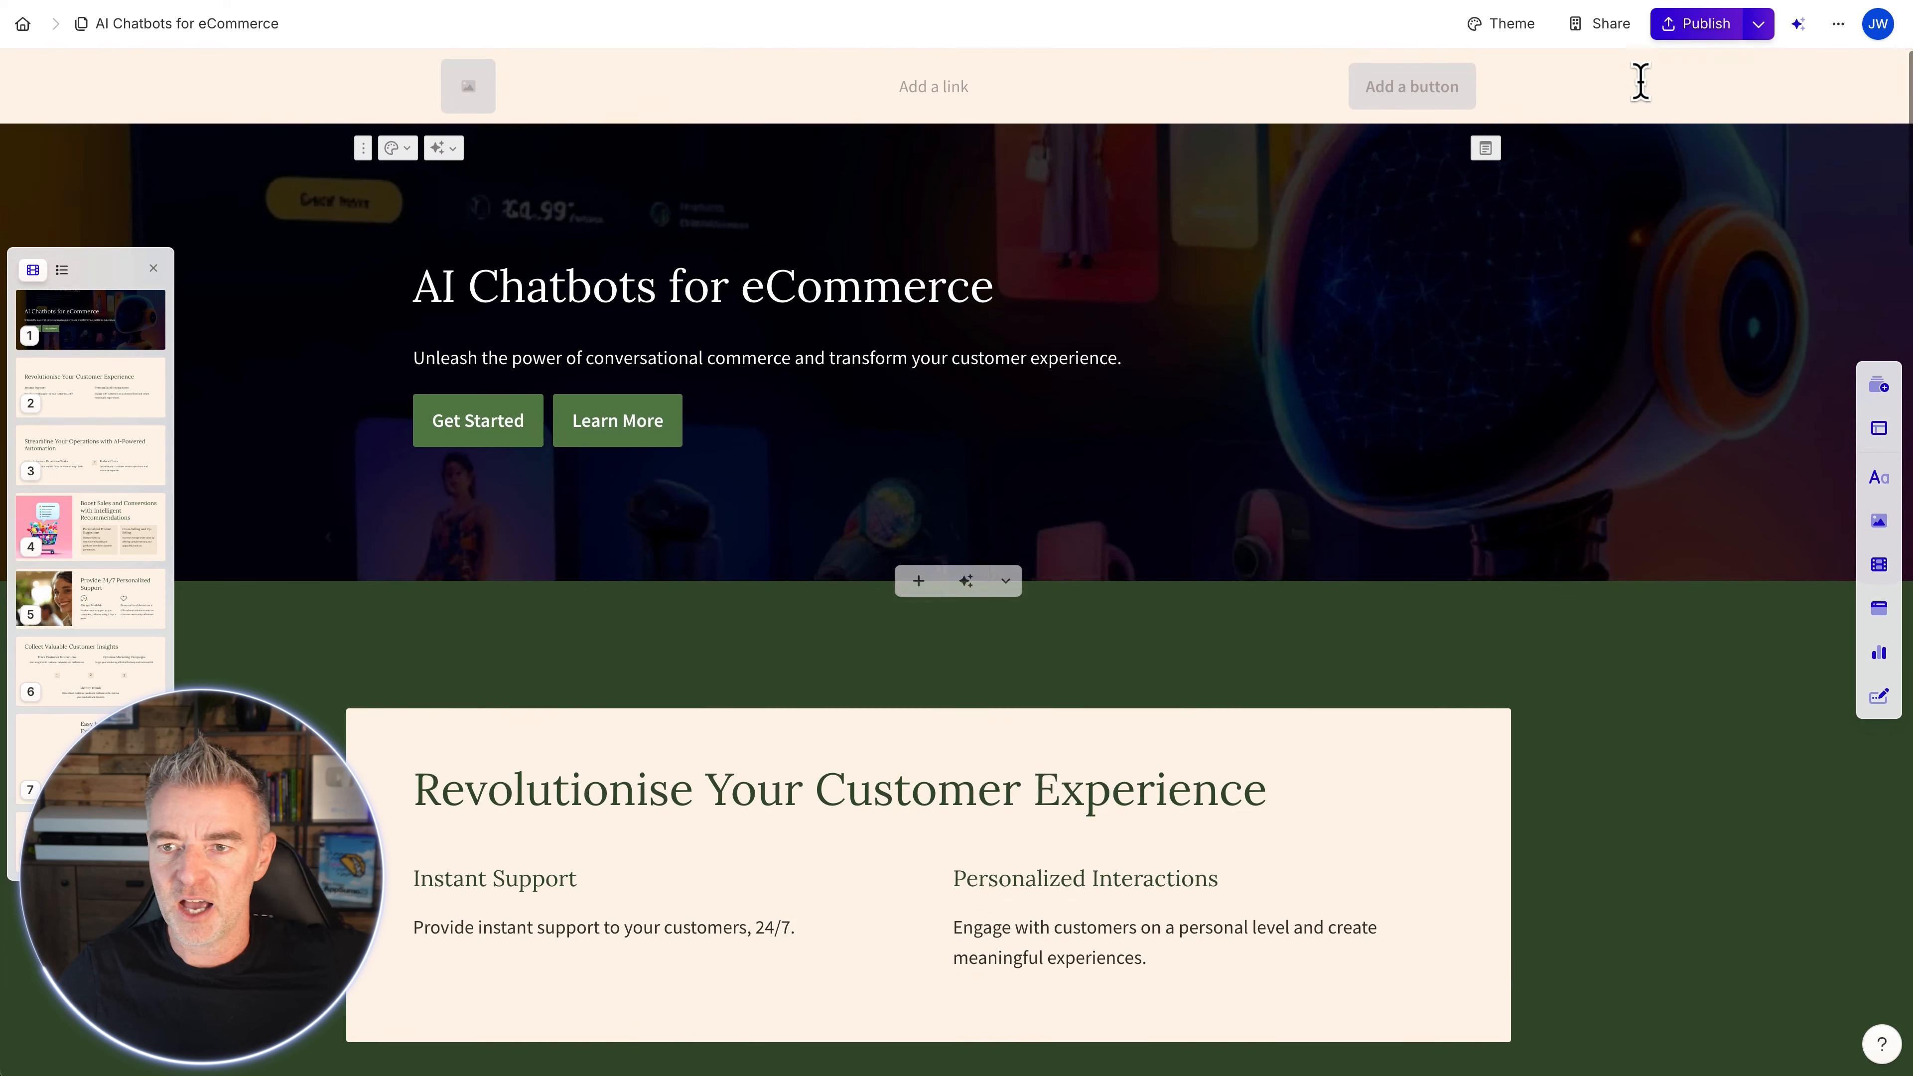
click(1760, 27)
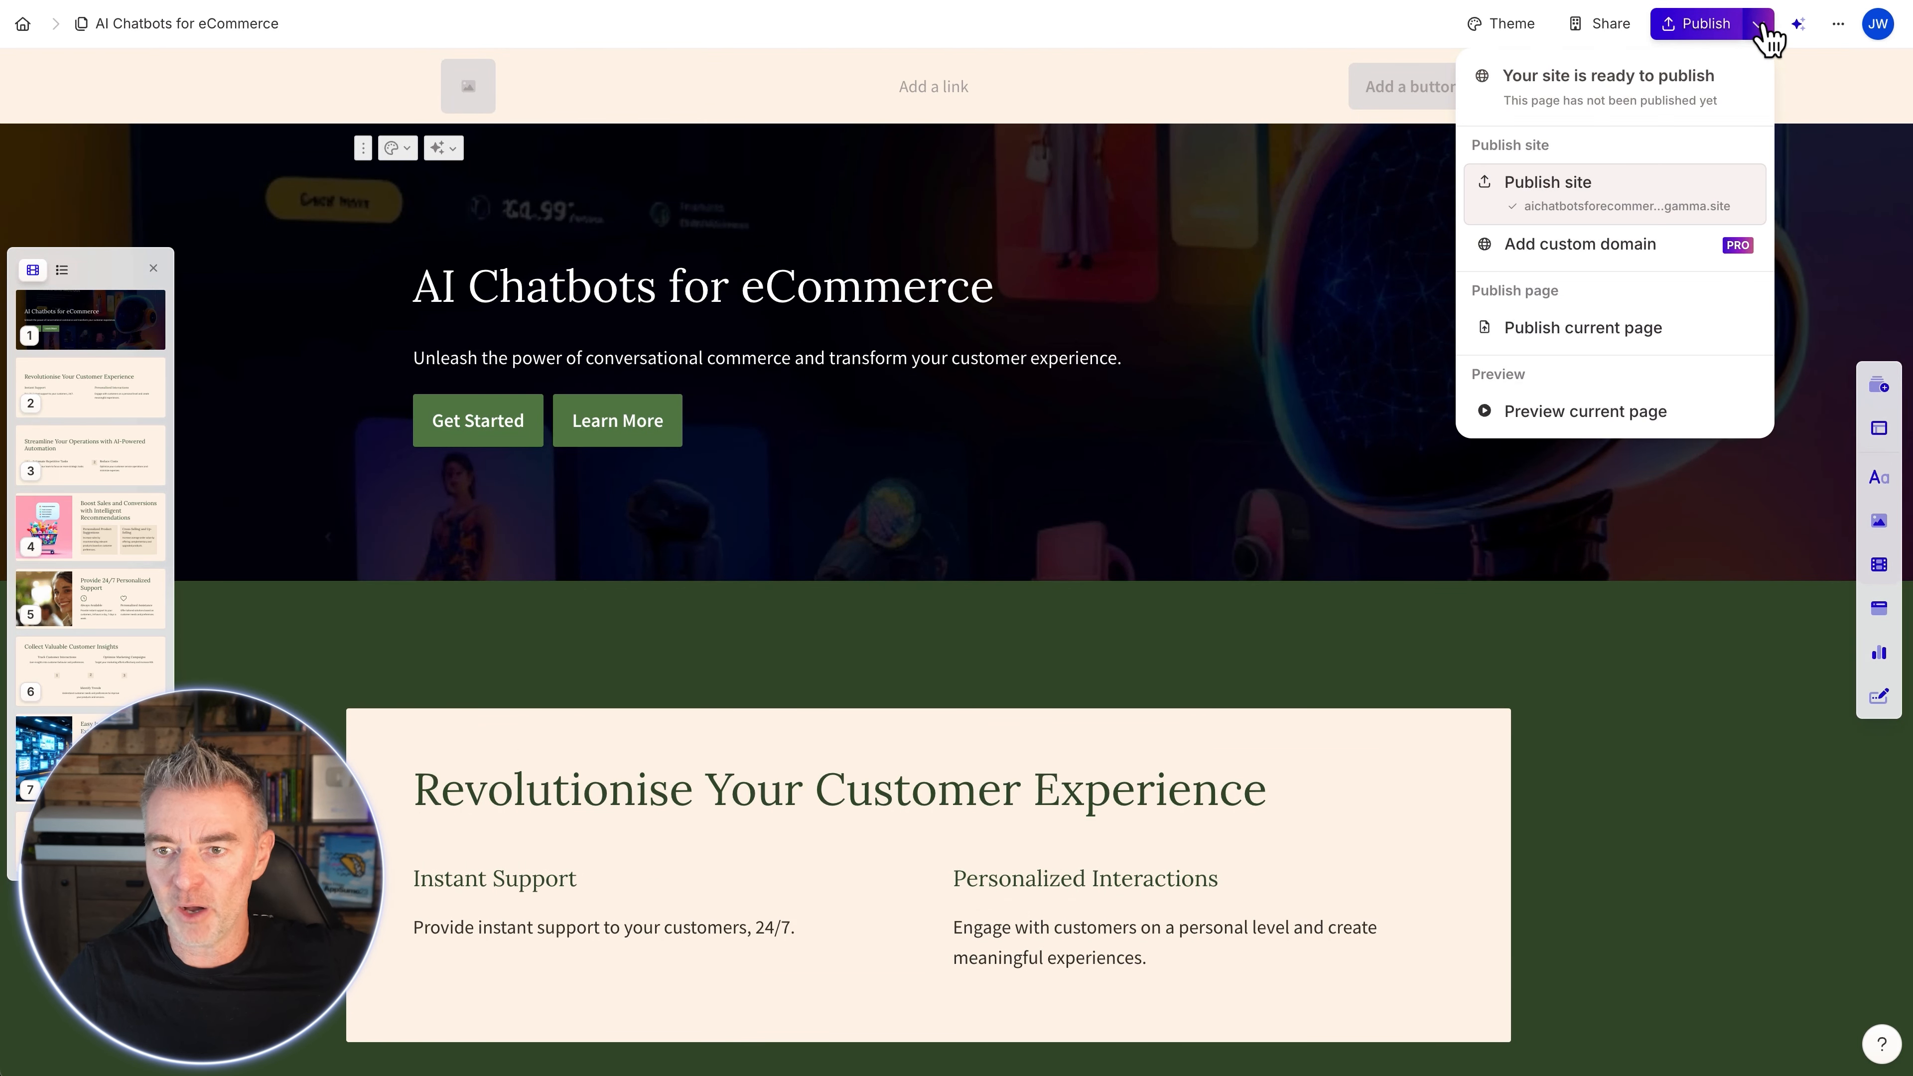
click(1719, 28)
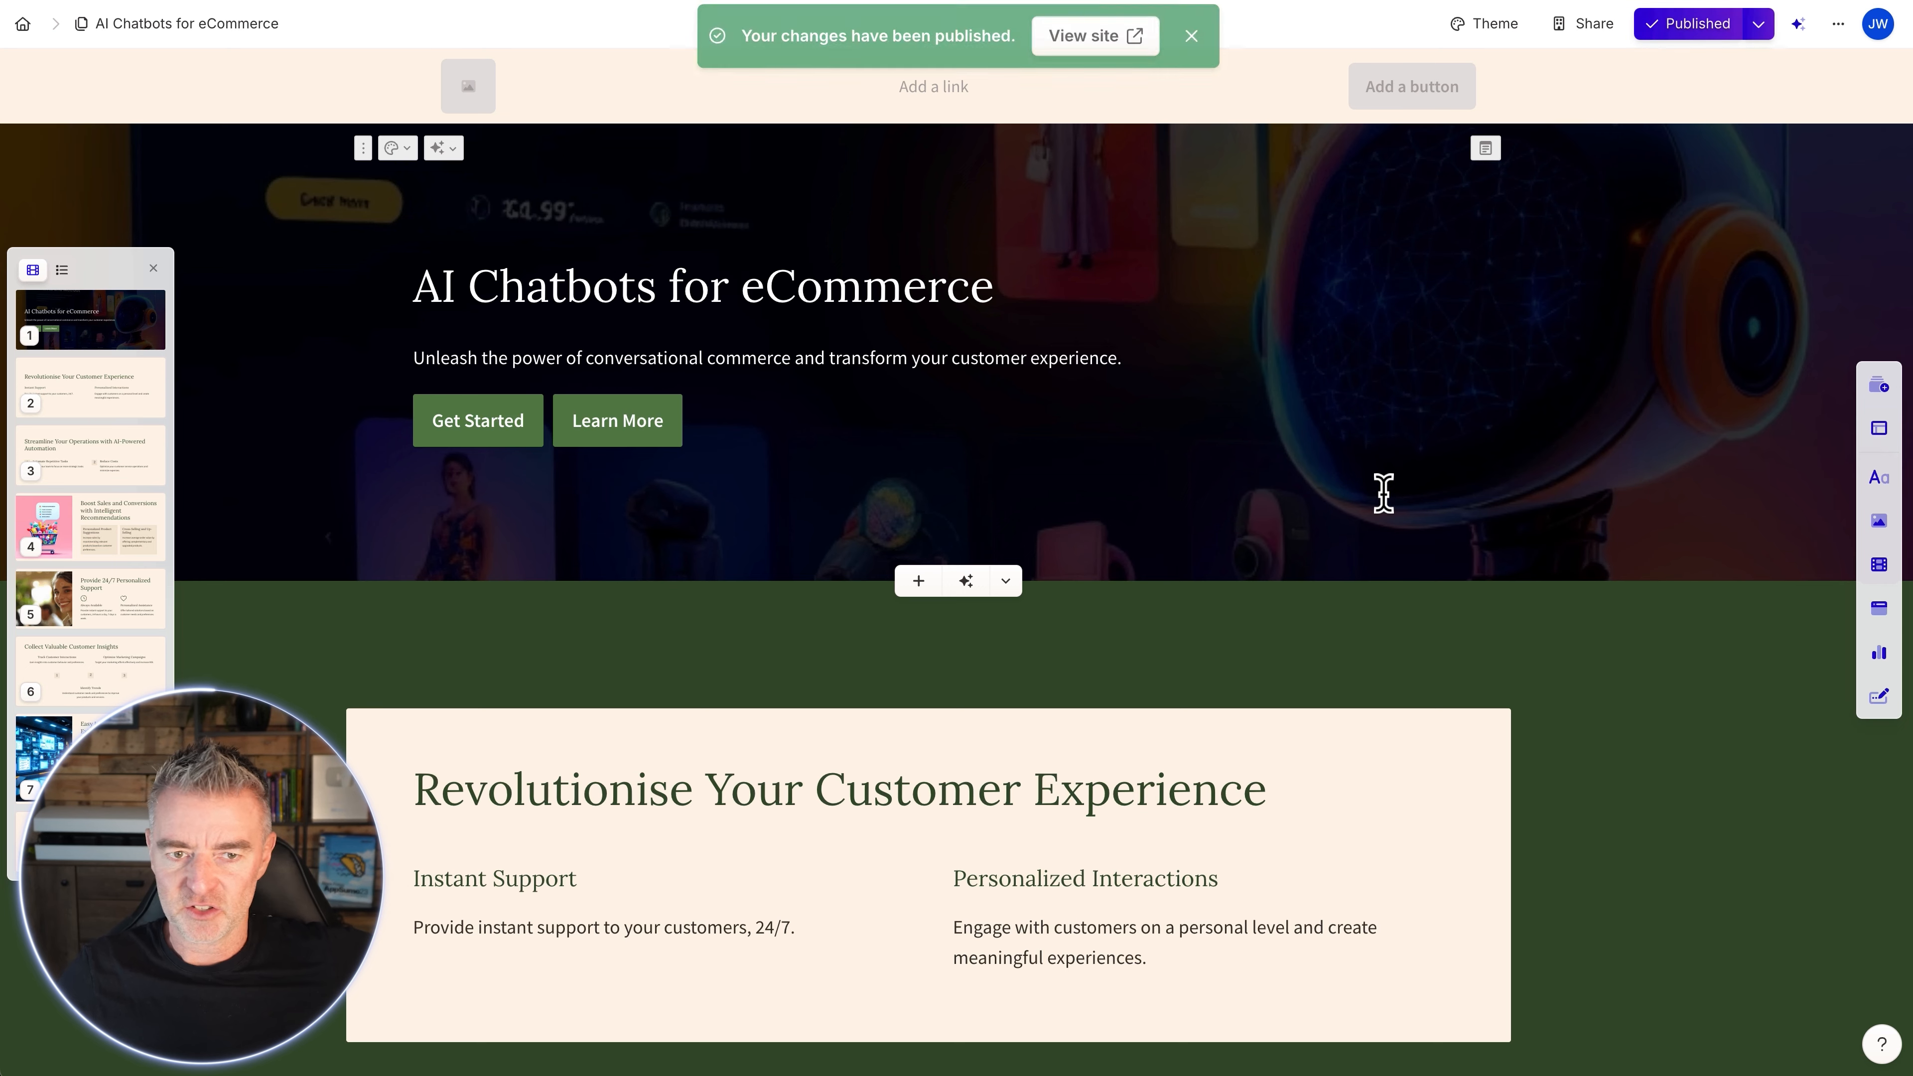
Step: Open the published site and look through its sections down to "Easy Integration with Your Existing Platforms"
click(1083, 43)
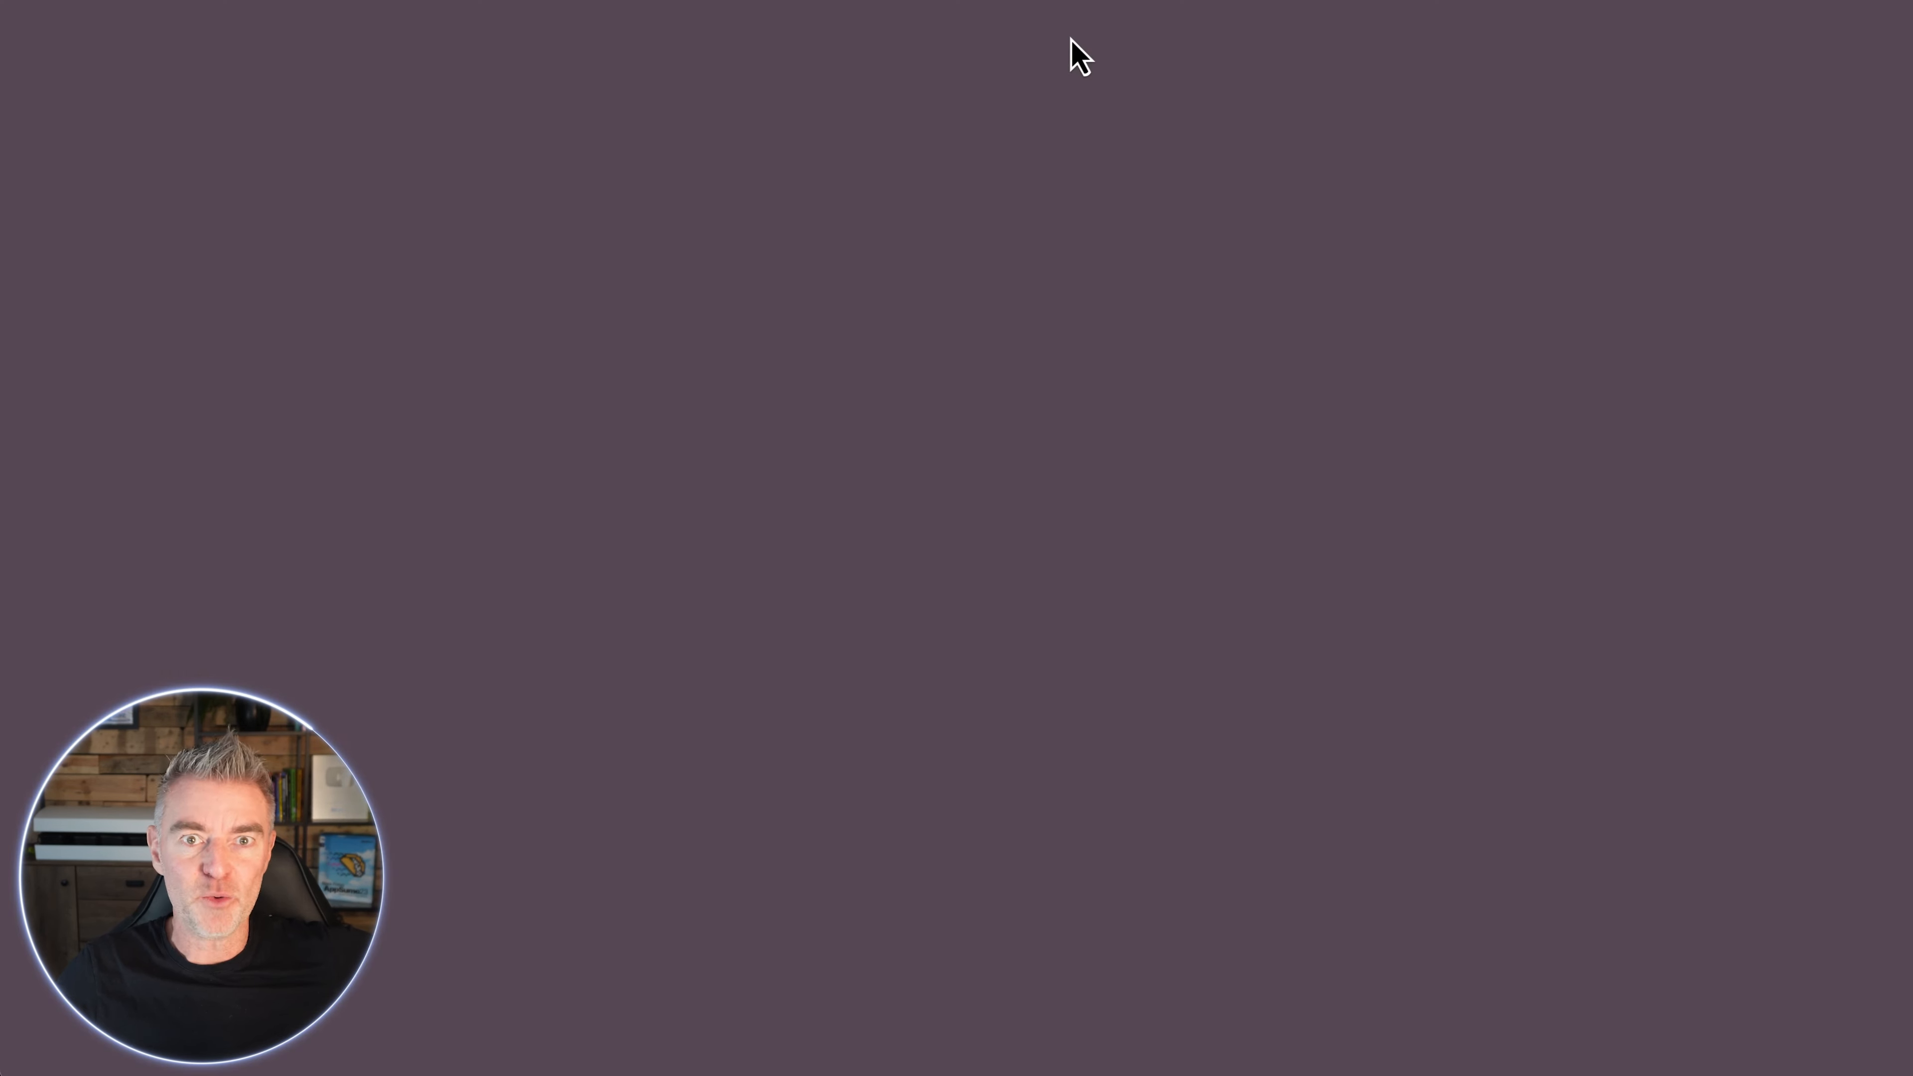
scroll(1160, 629, down, 10)
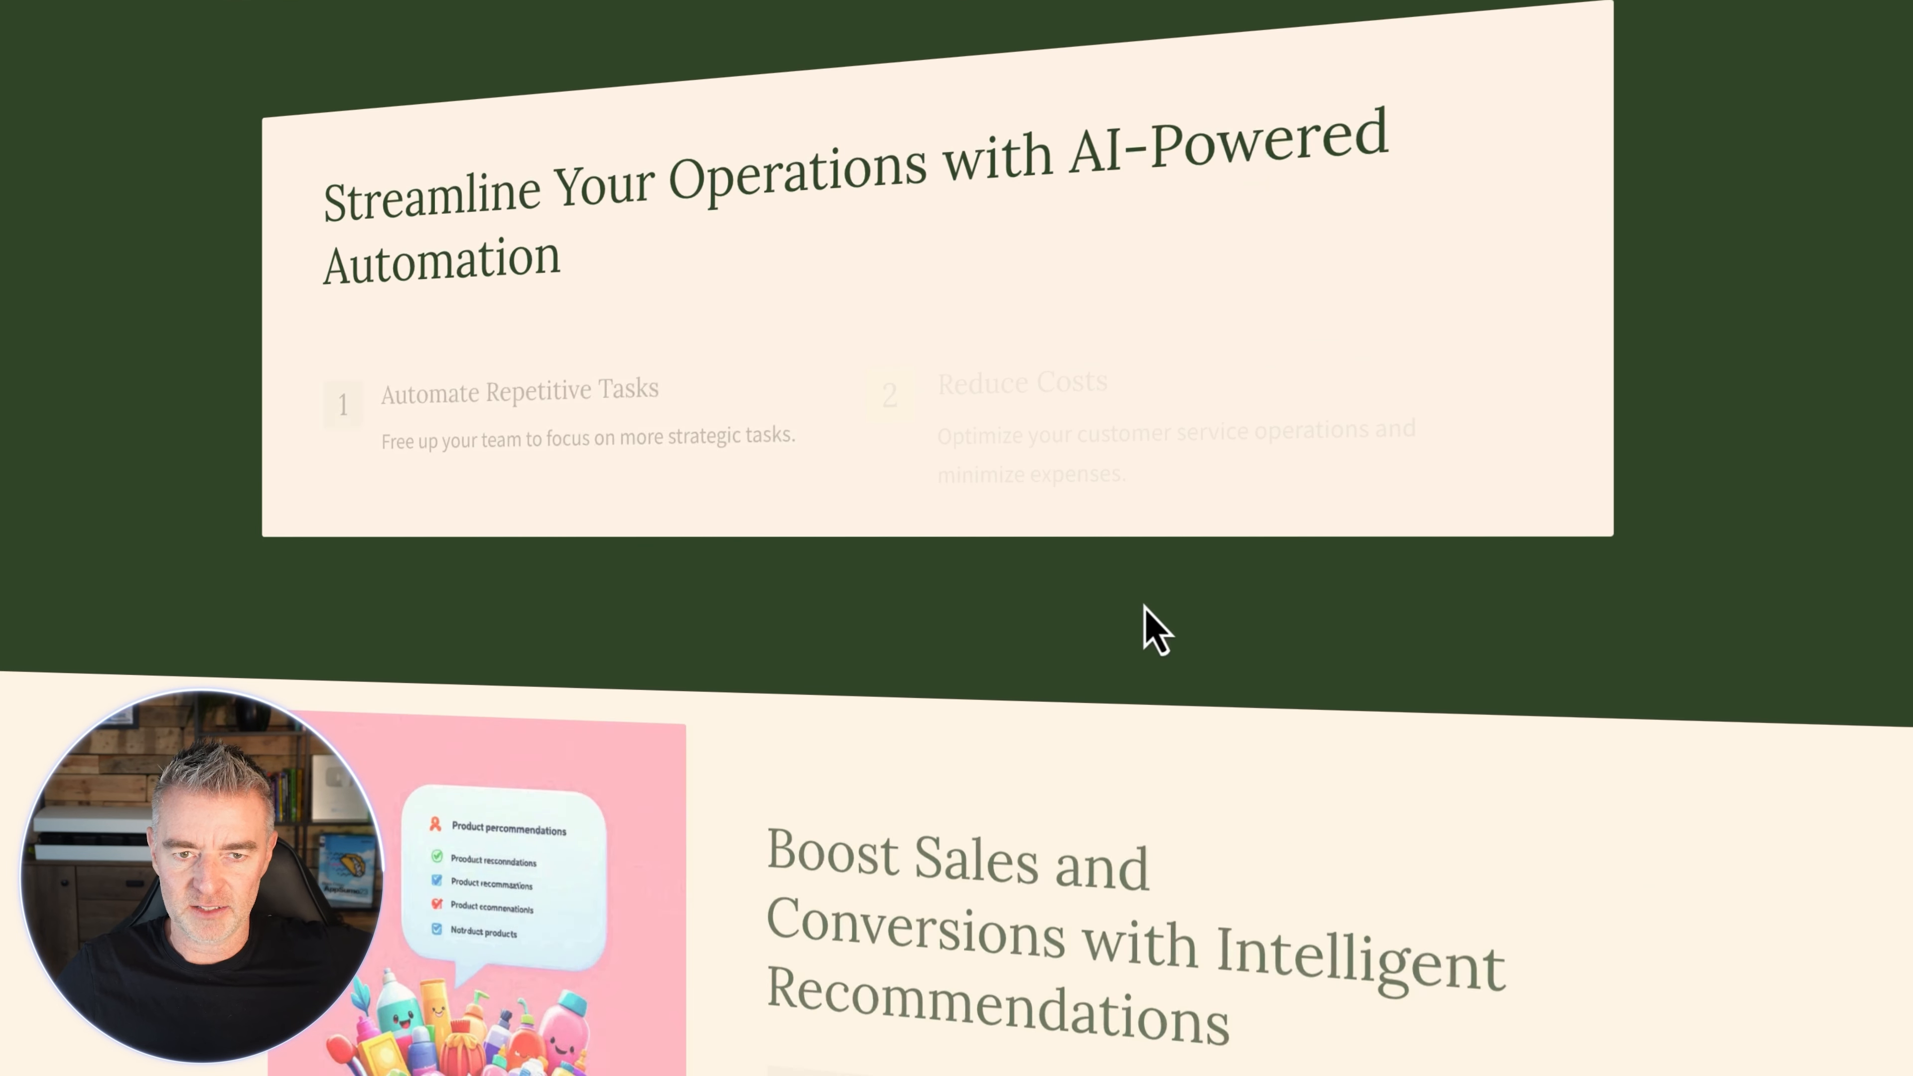
scroll(1156, 630, down, 8)
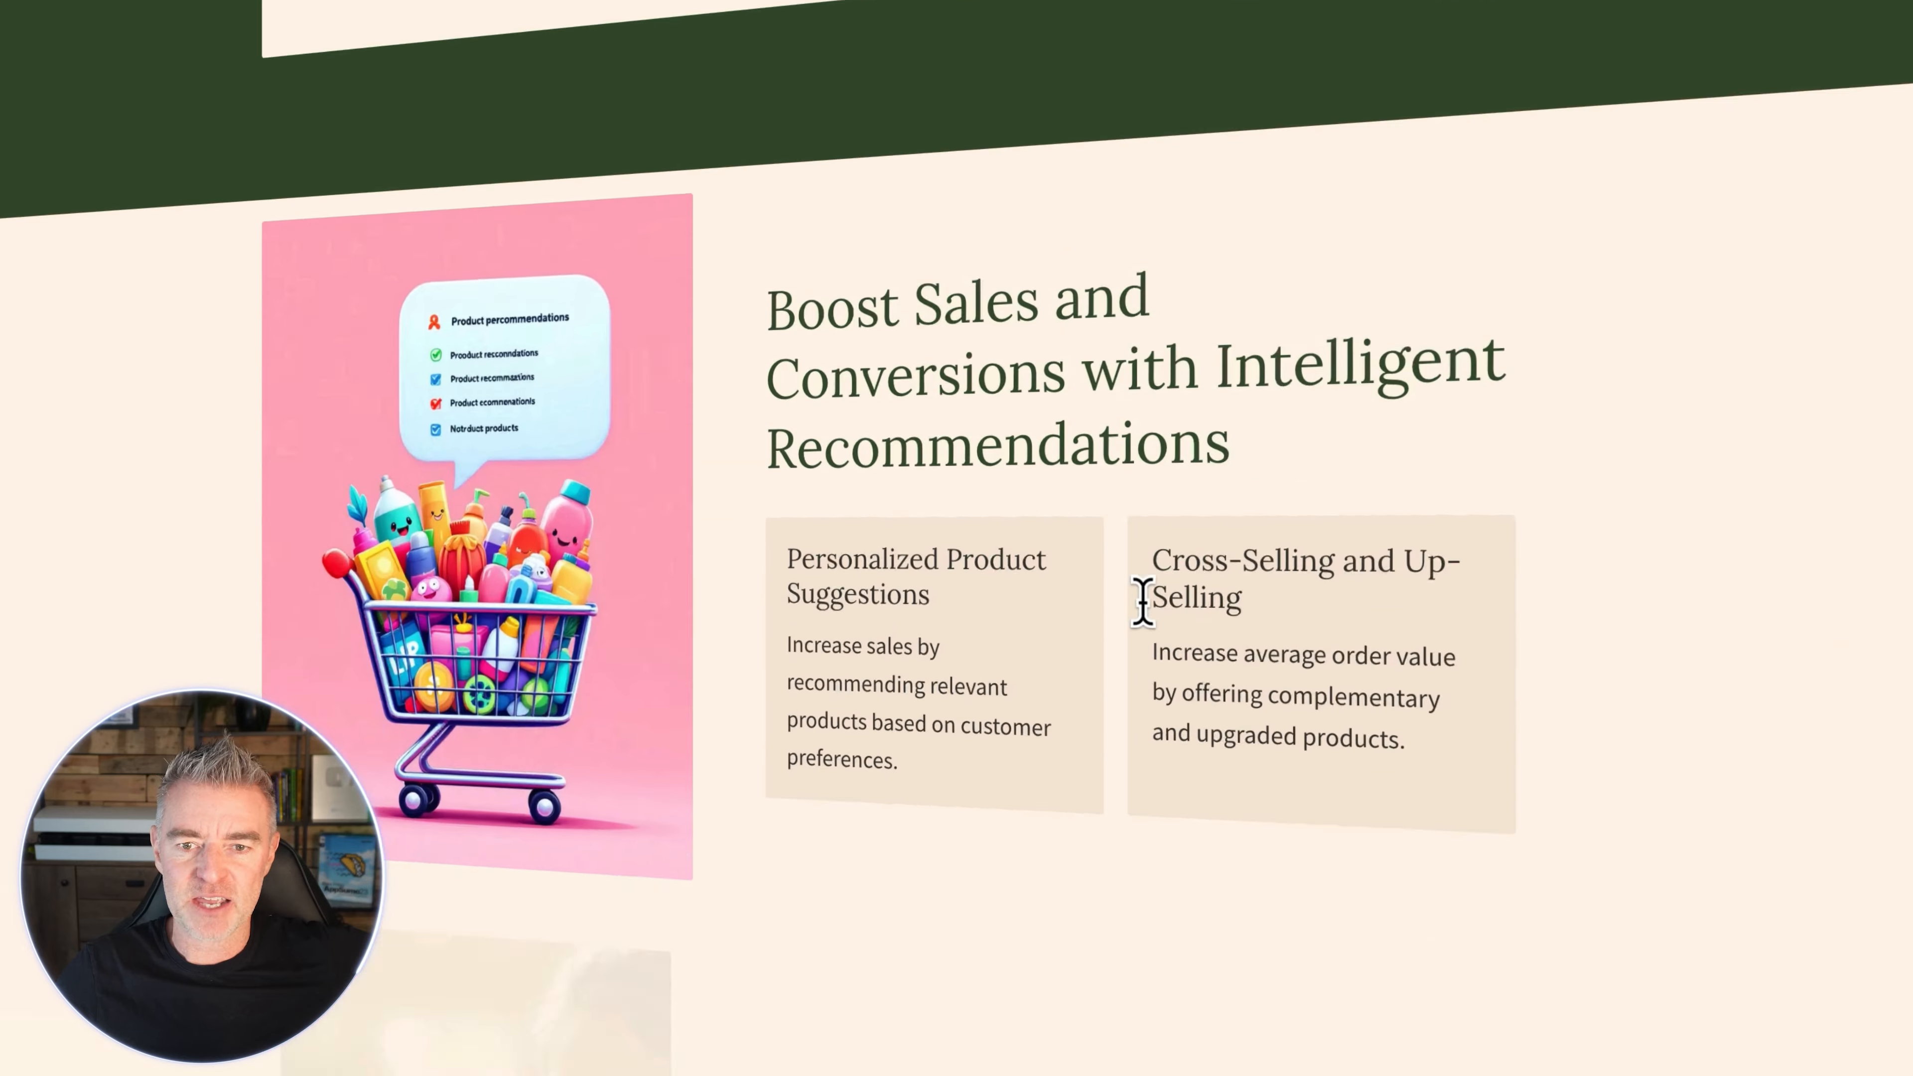
scroll(1153, 630, down, 10)
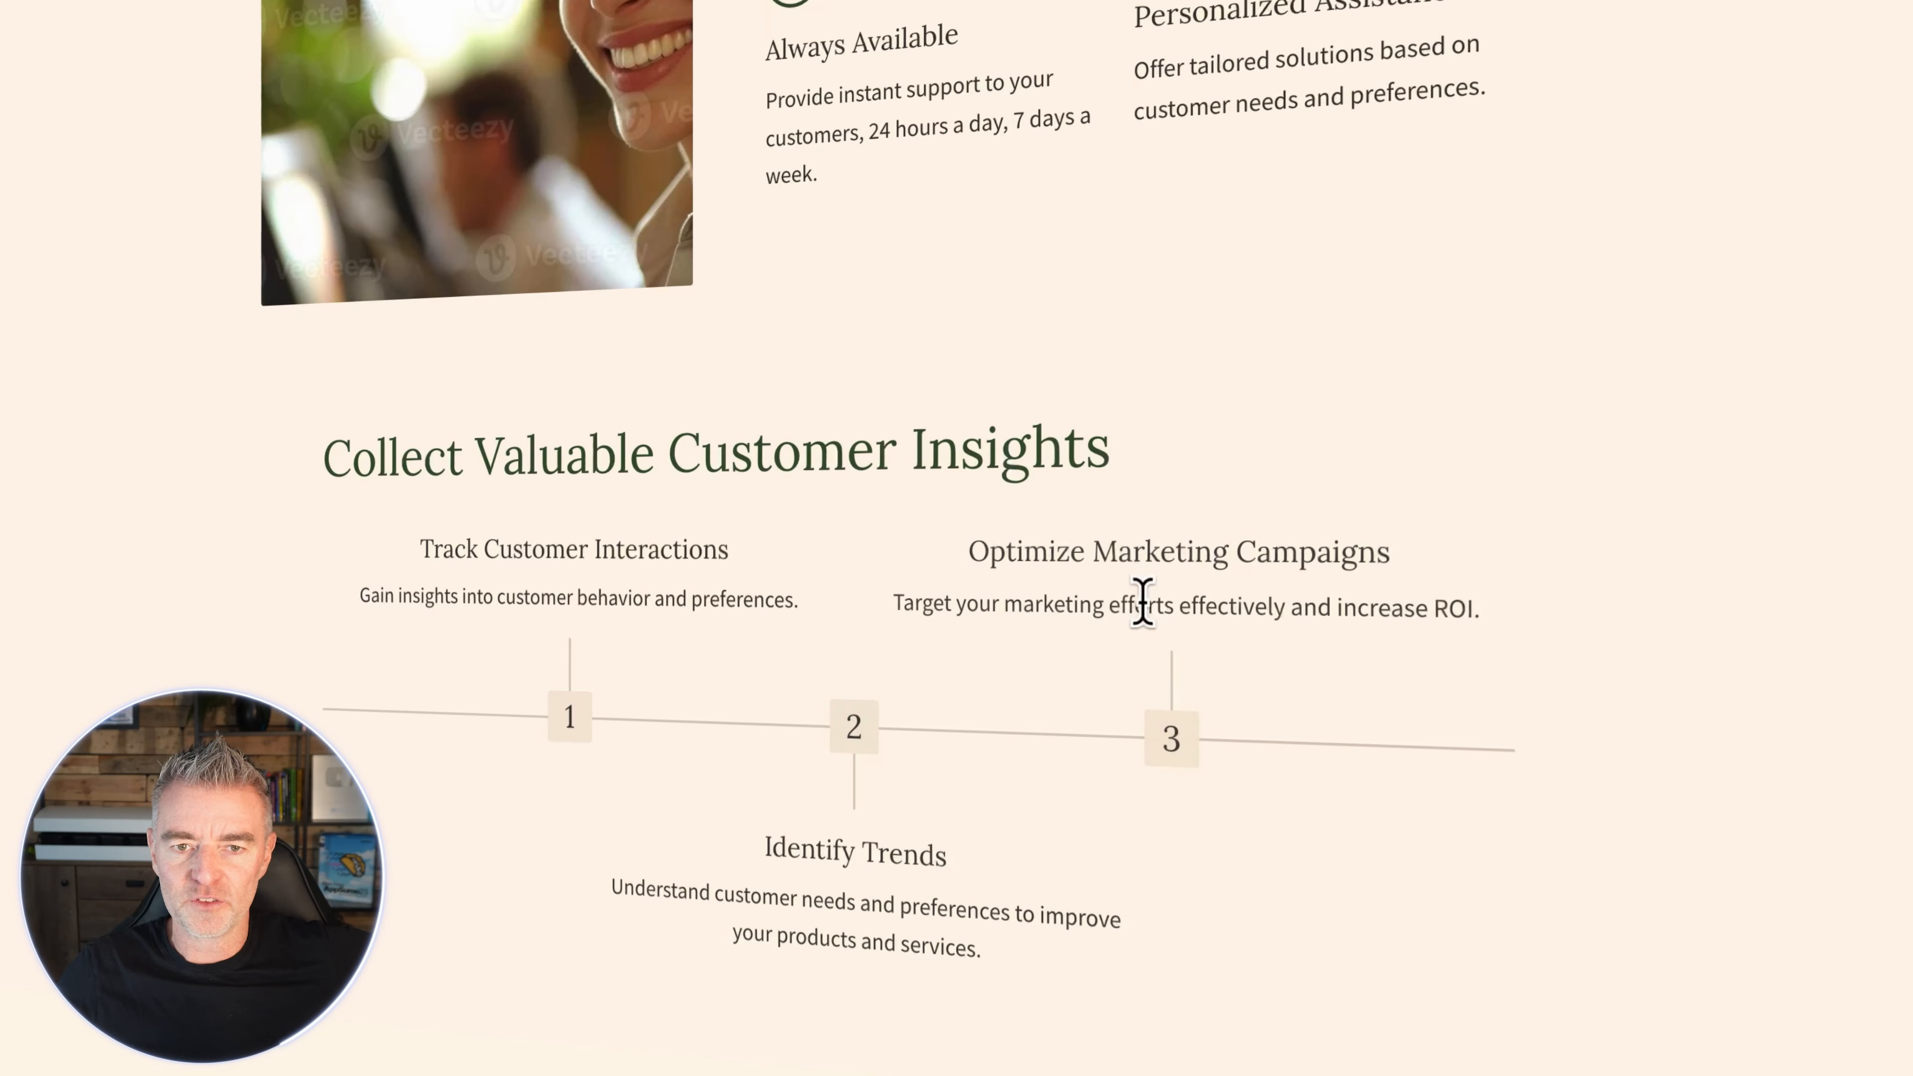
scroll(837, 607, down, 5)
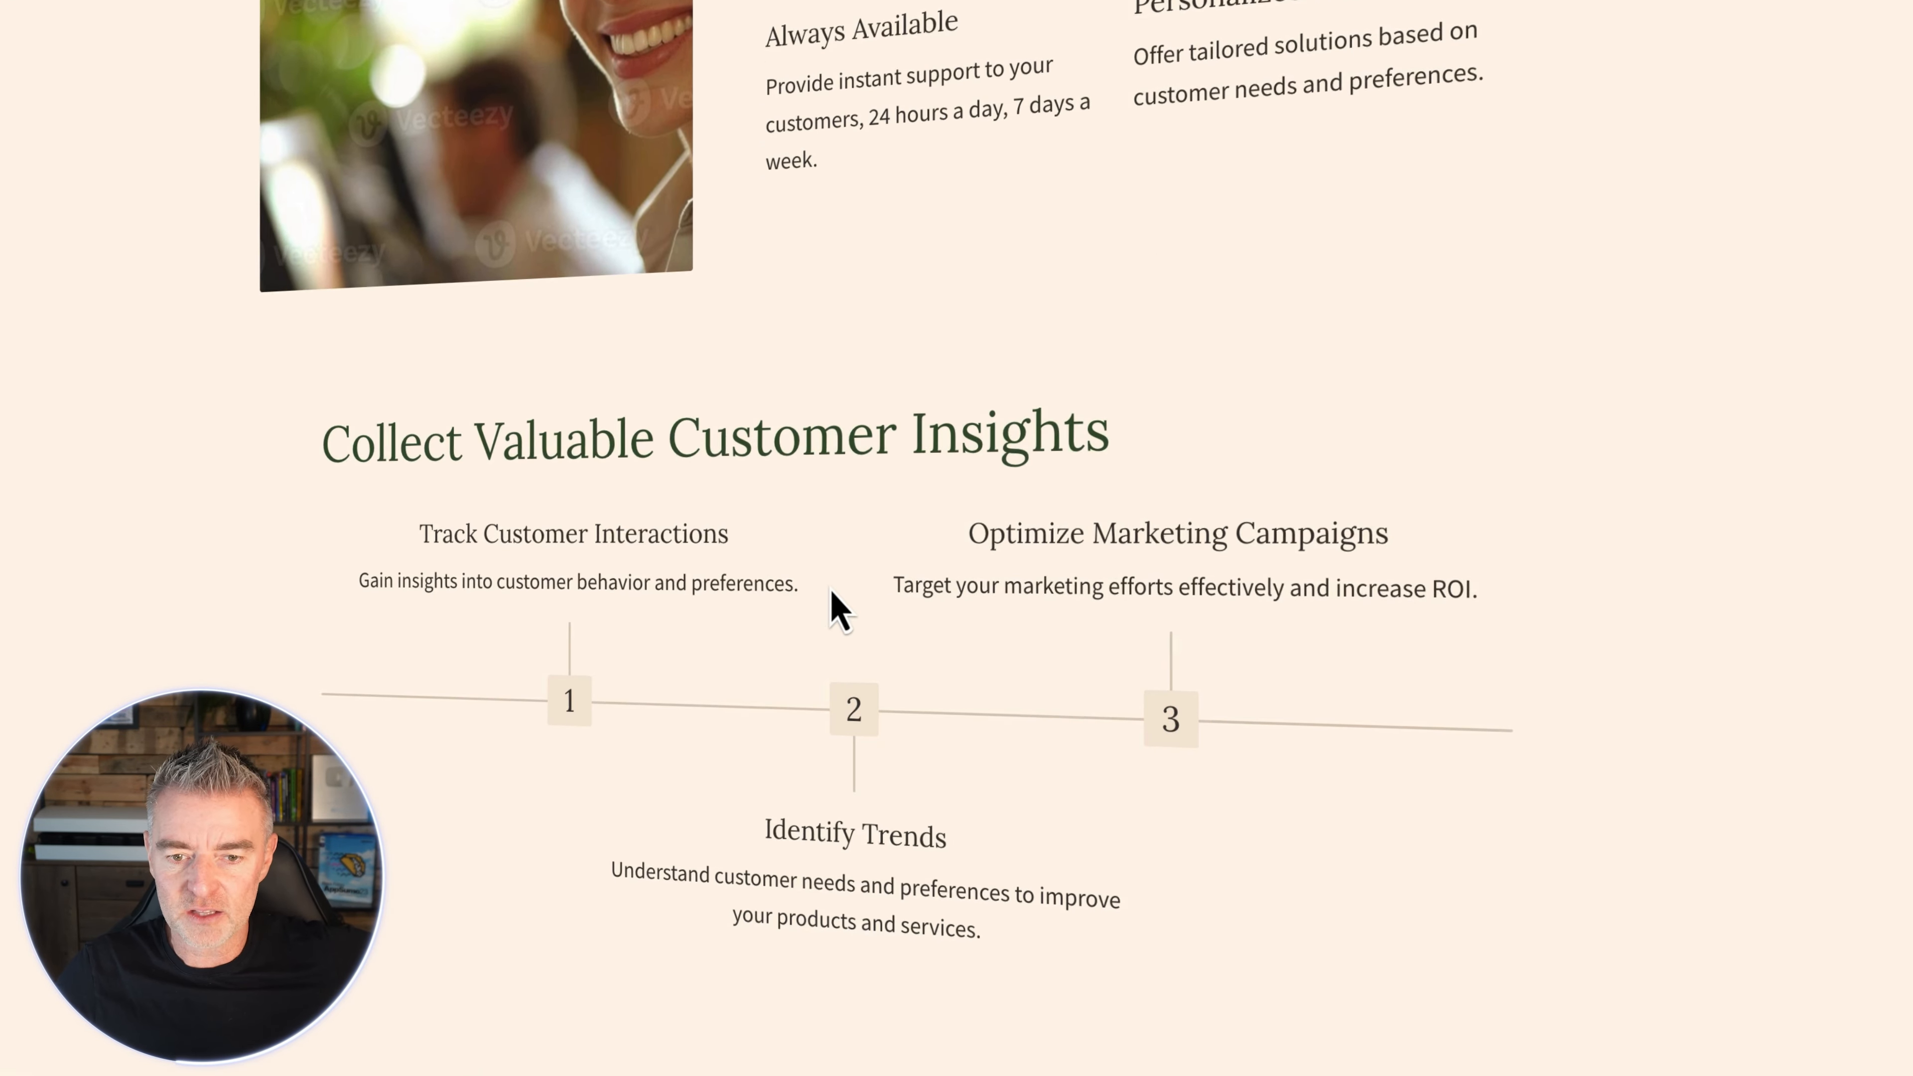
scroll(837, 606, down, 6)
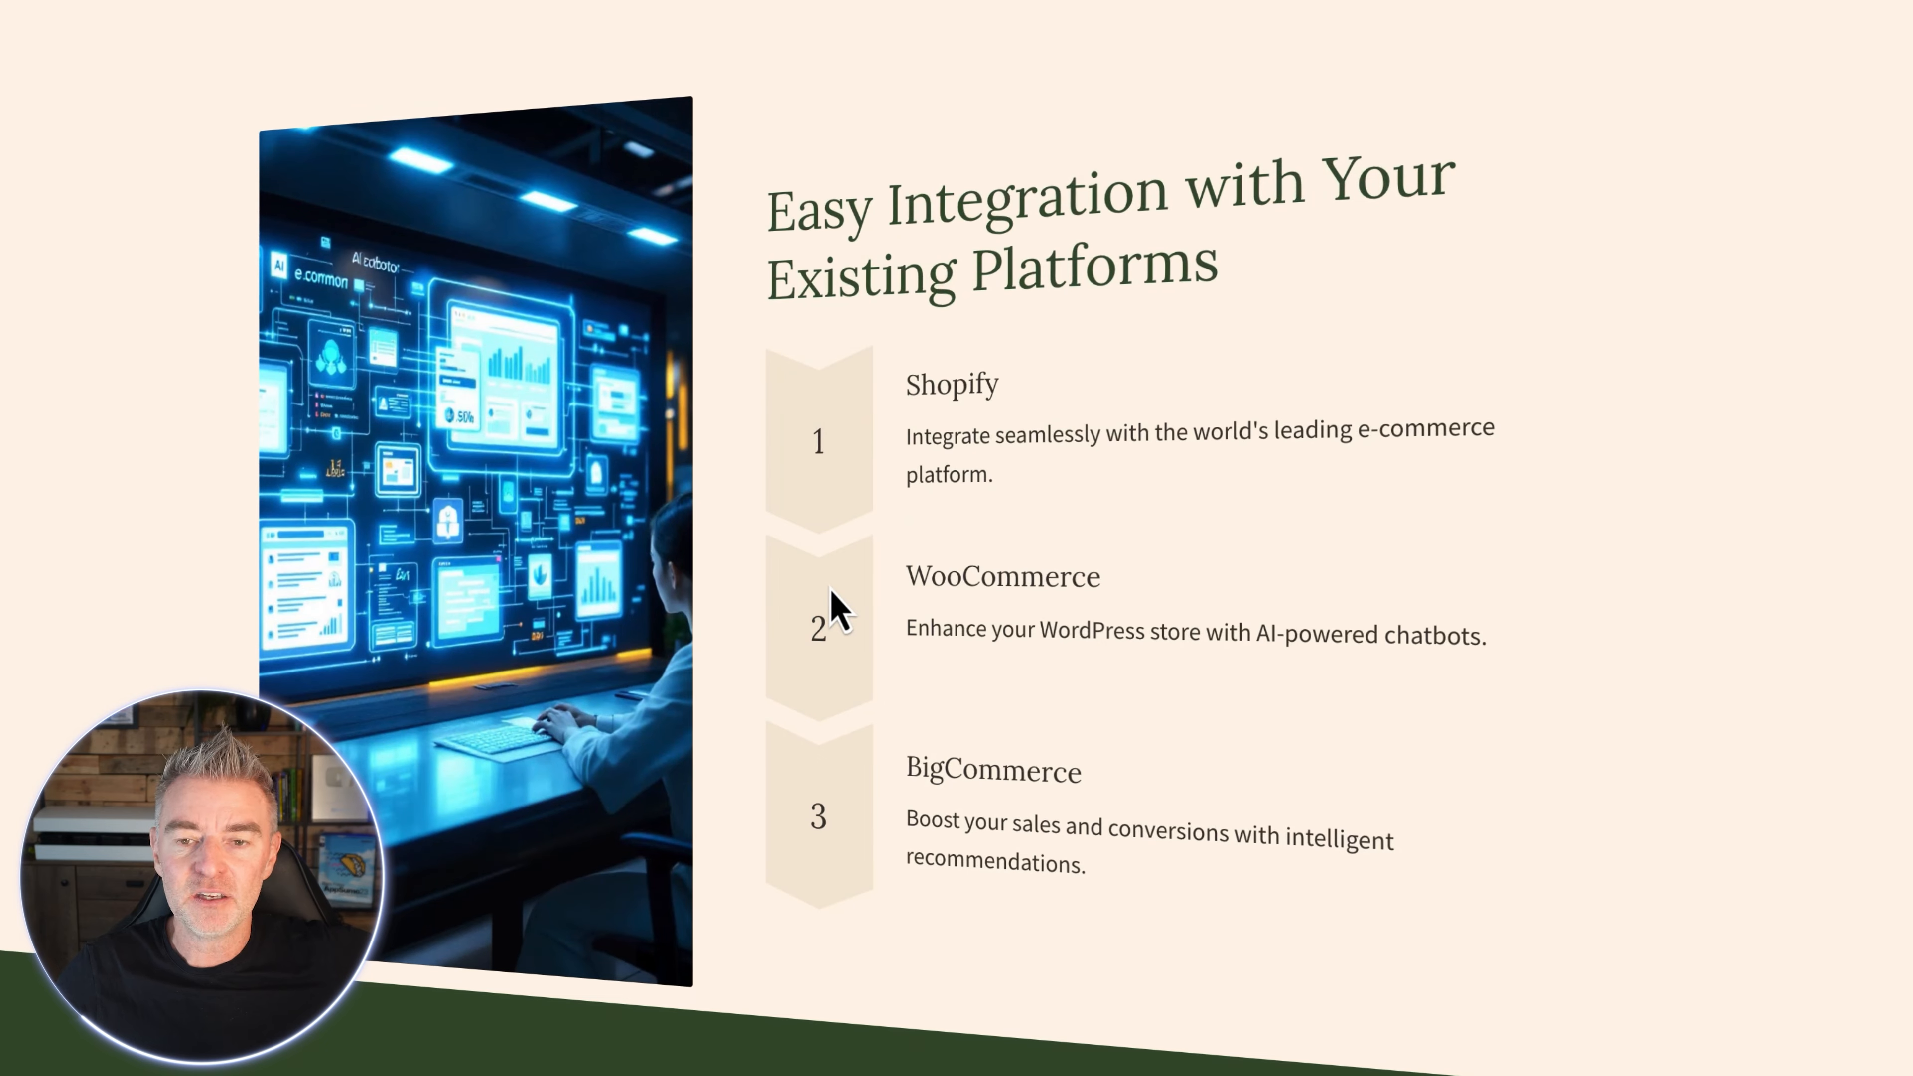
scroll(834, 603, down, 3)
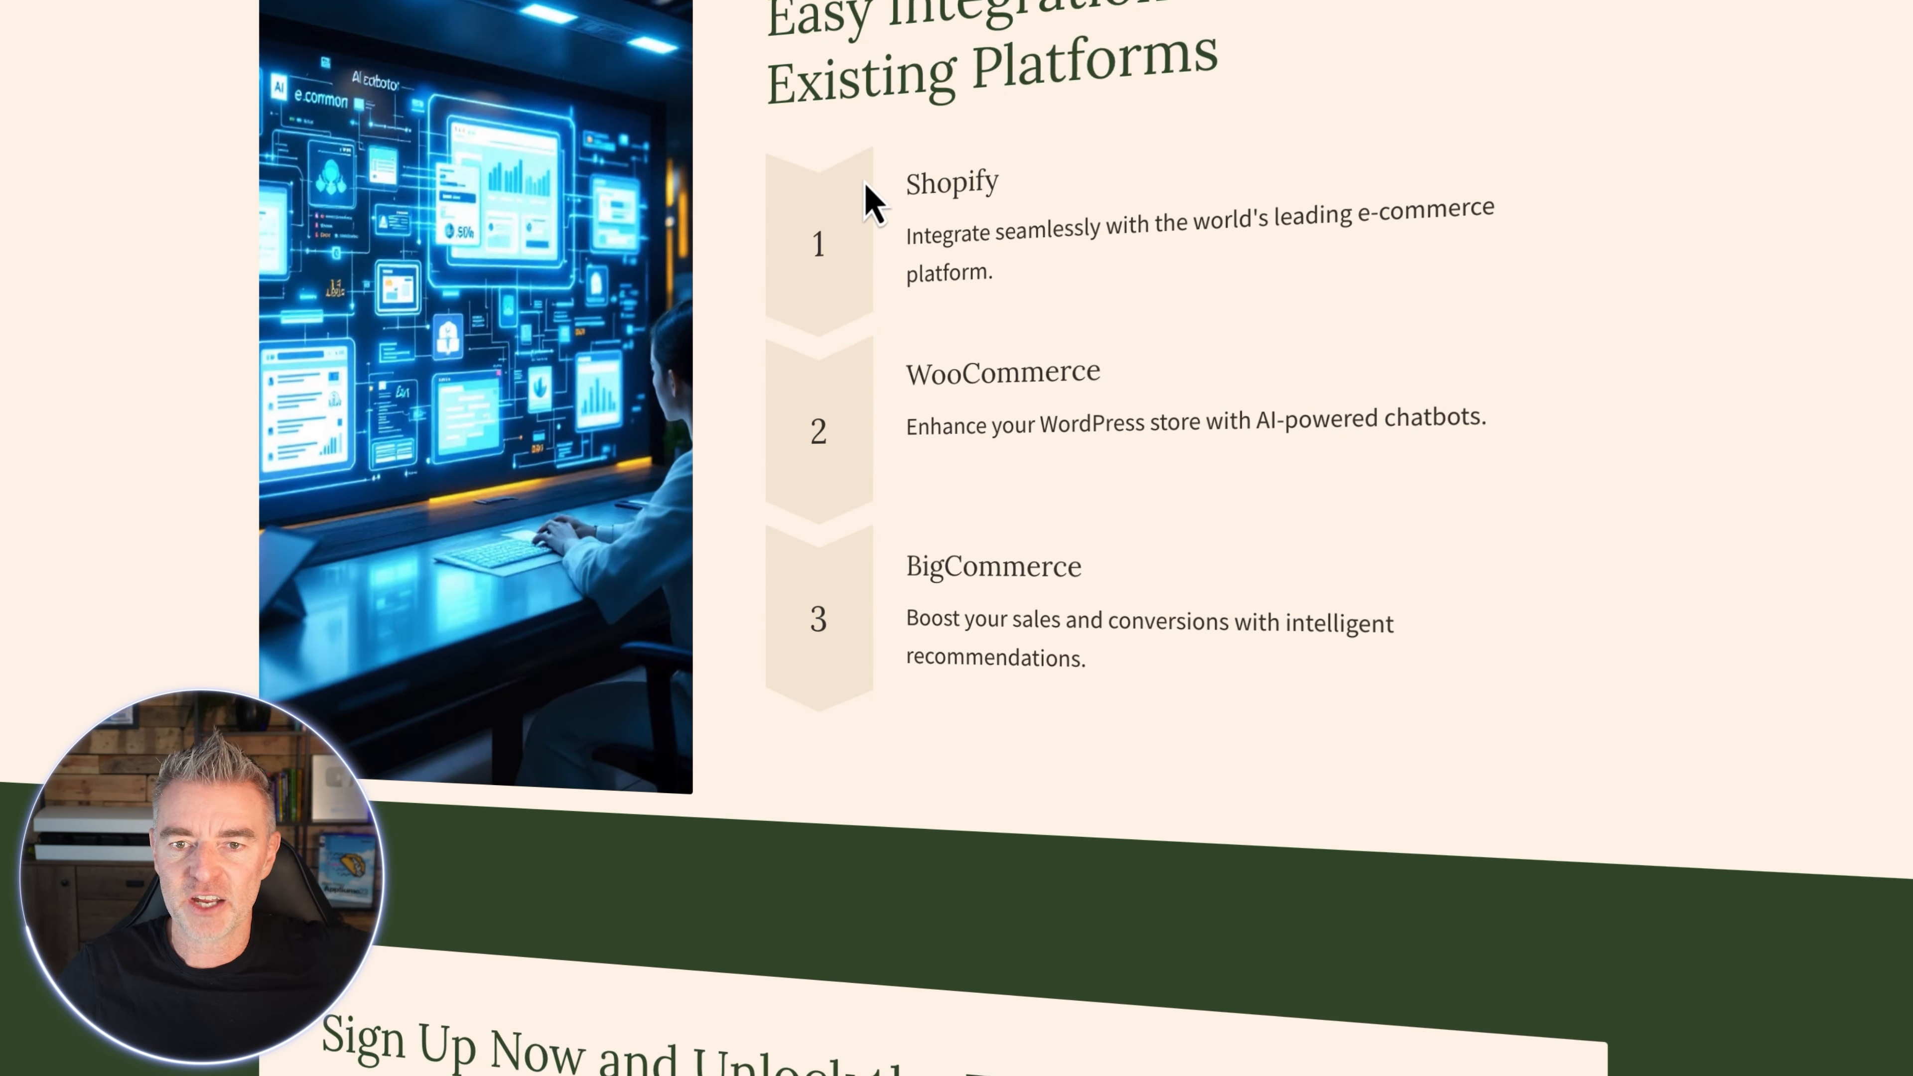
Step: Examine the Shopify, WooCommerce and BigCommerce entries and the sign-up section of the live site, and return to the editor
drag(788, 6, 1228, 24)
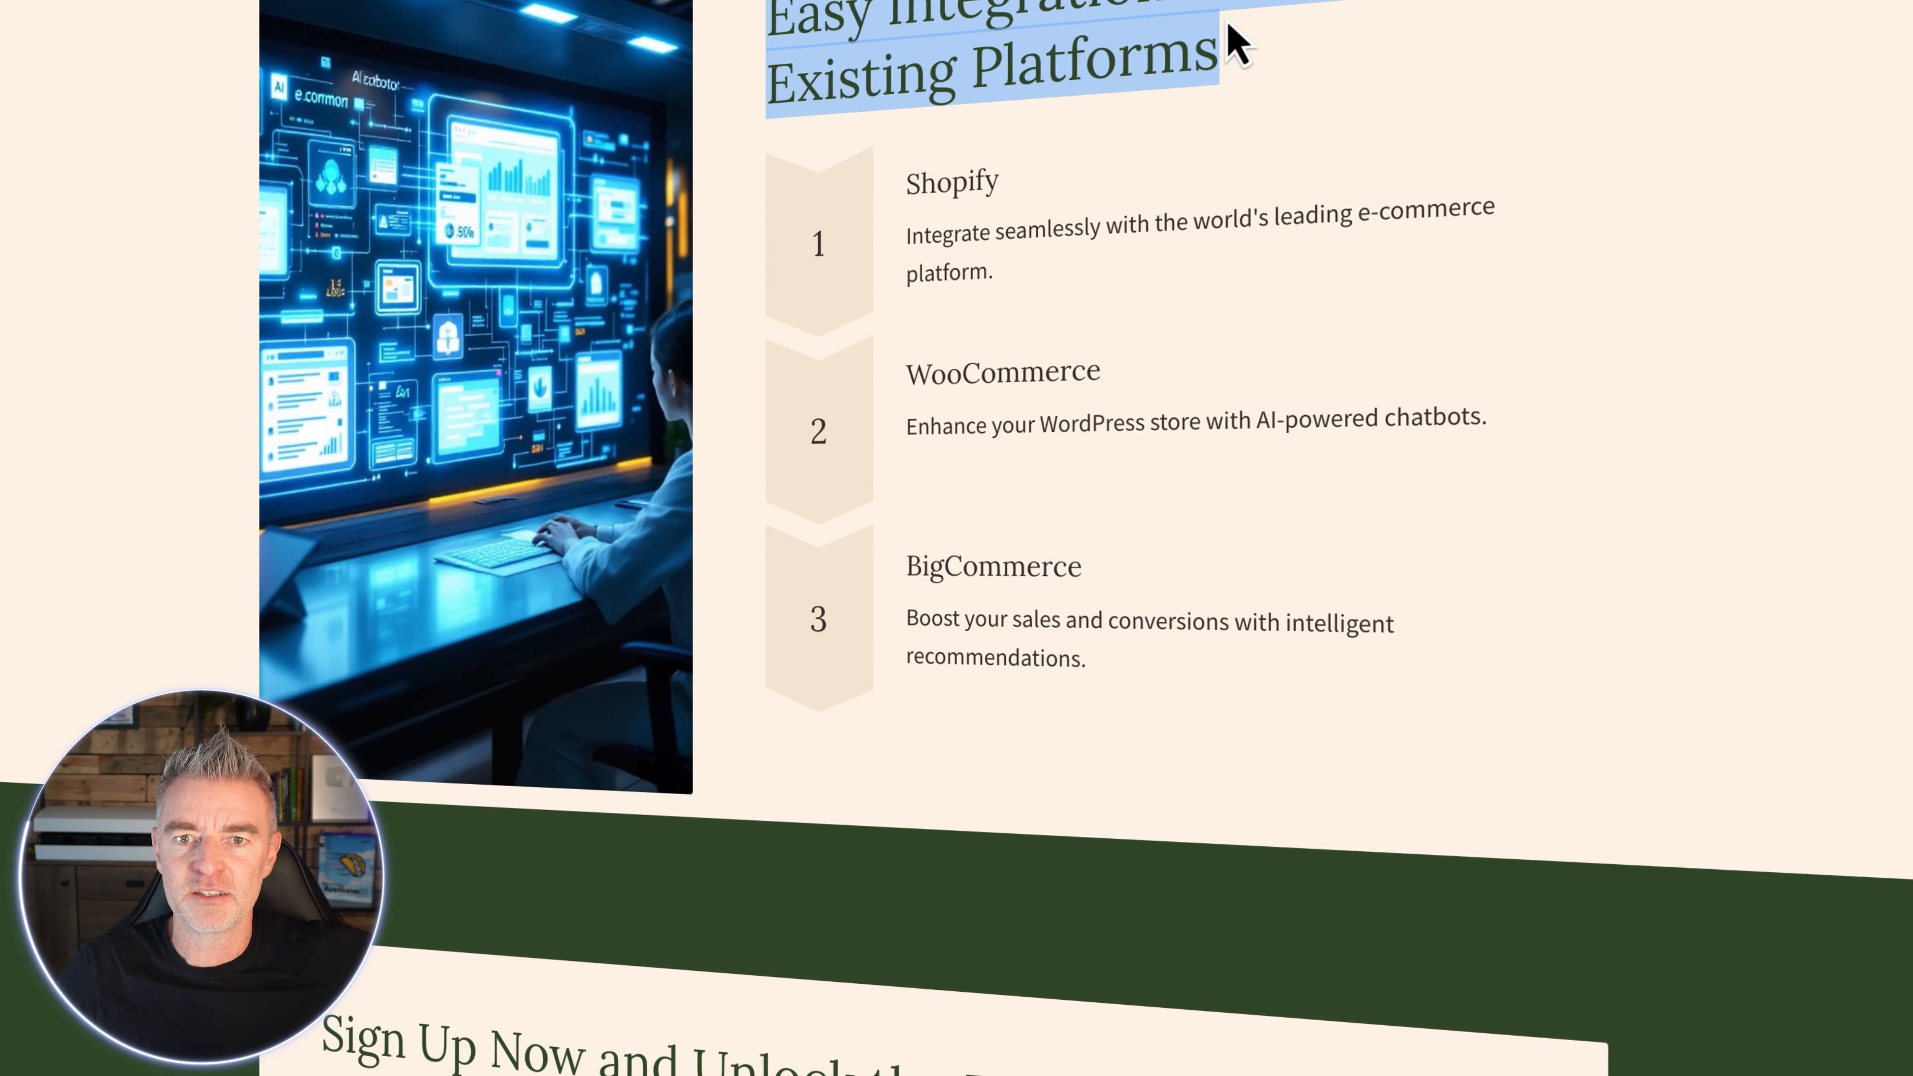
click(1229, 26)
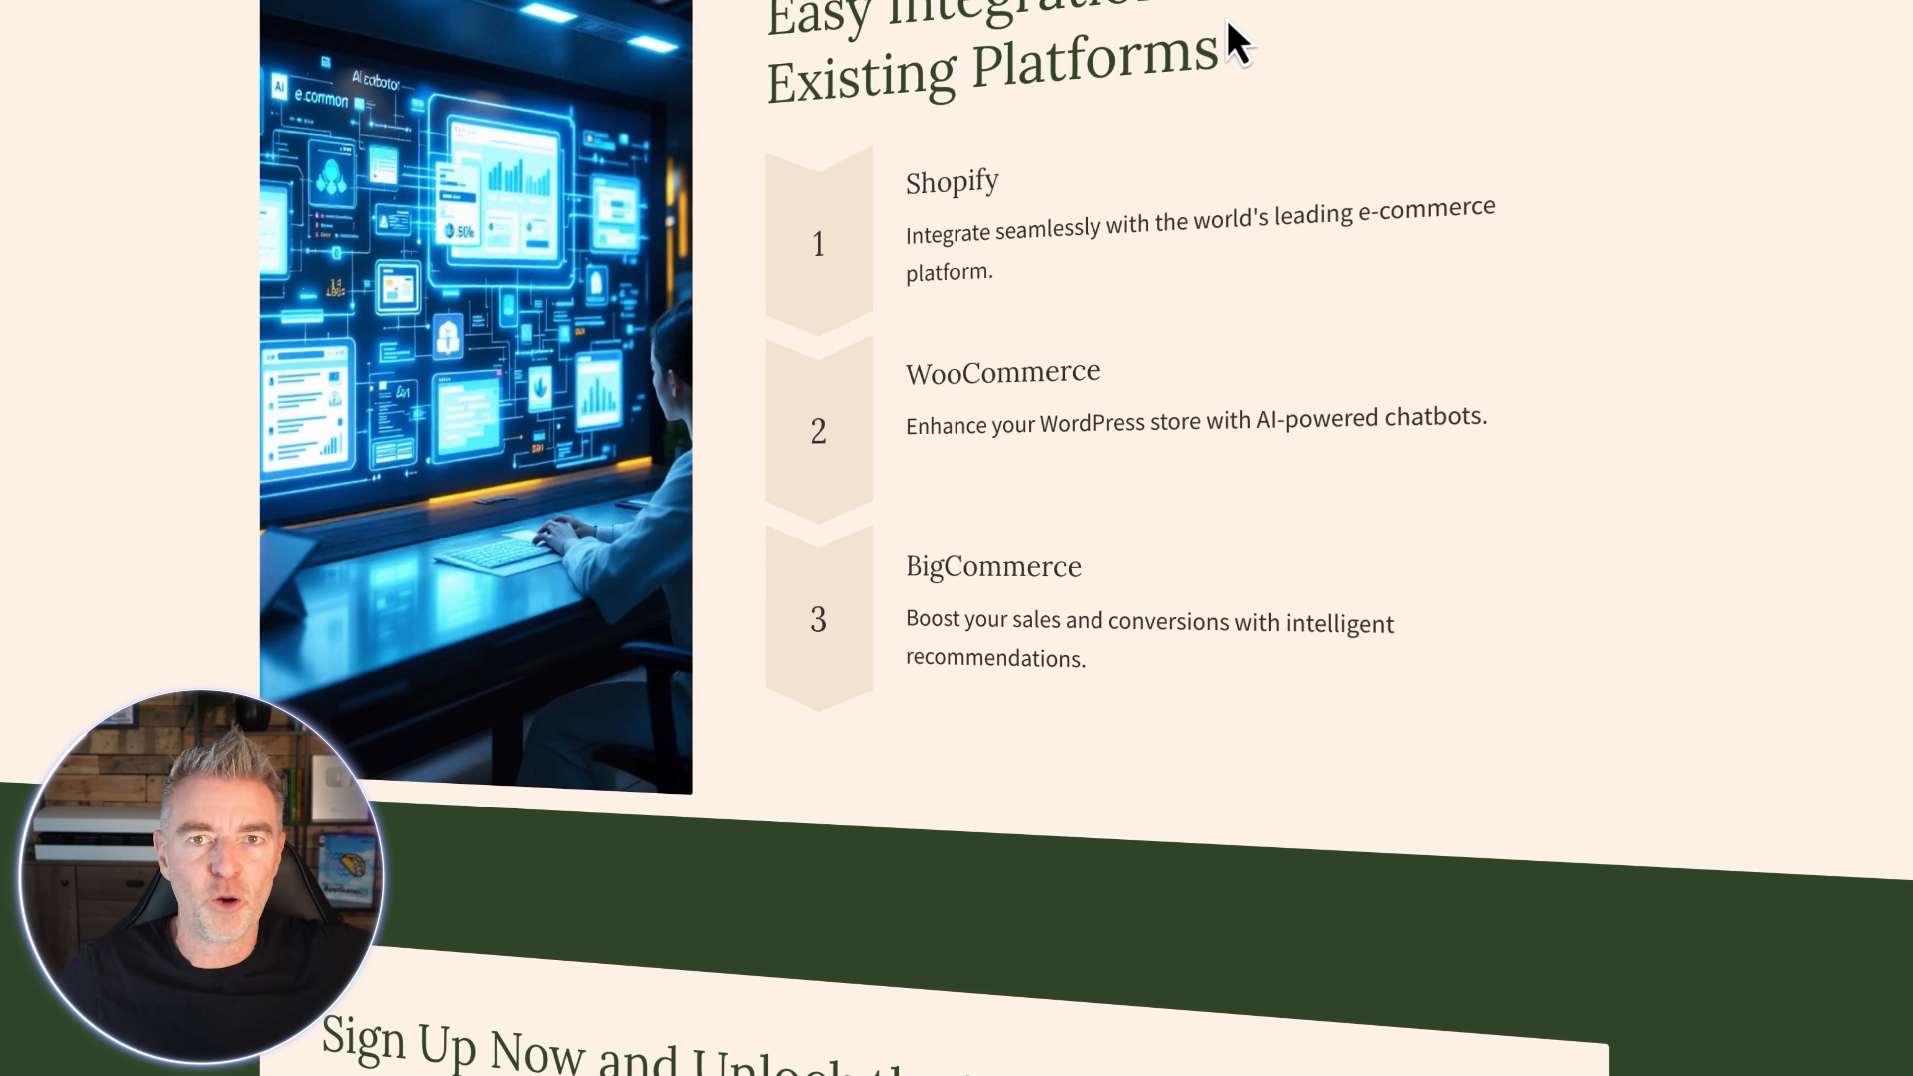
drag(920, 182, 1045, 194)
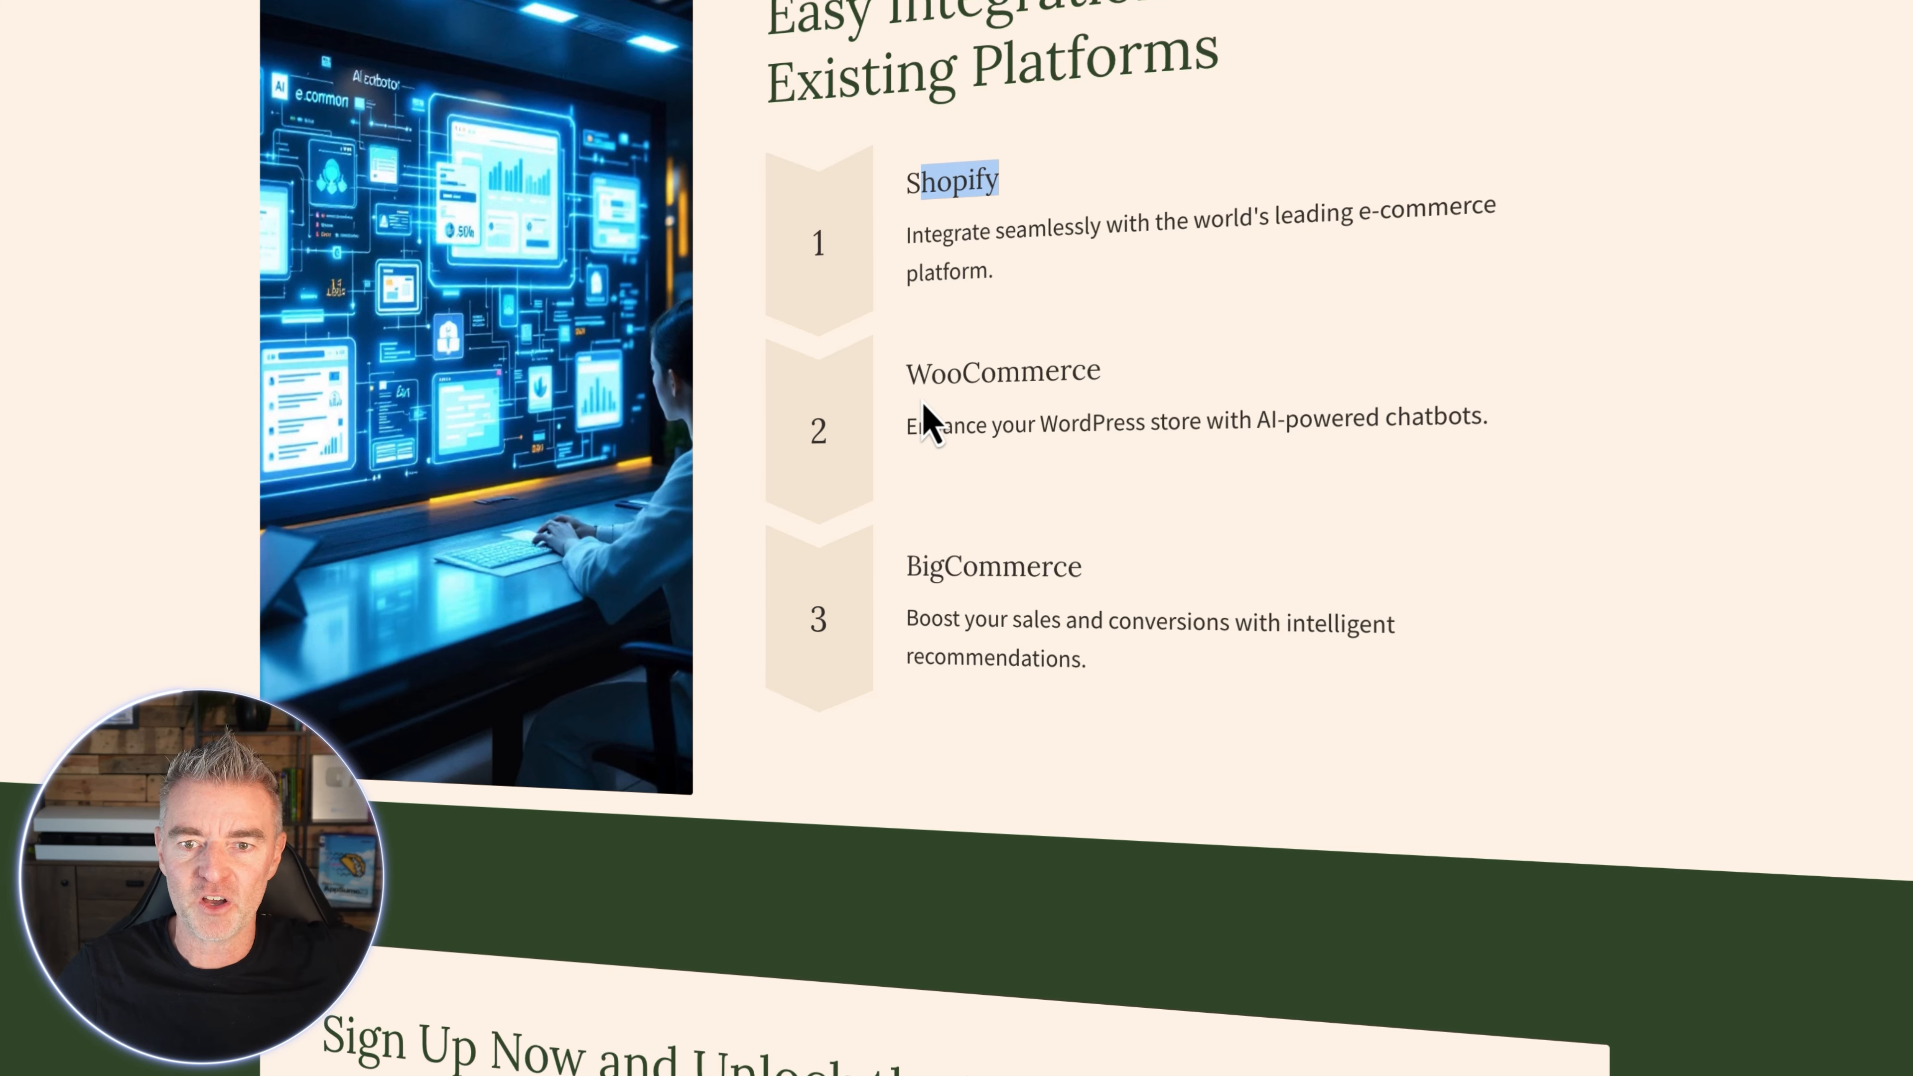
drag(912, 371, 1166, 395)
drag(909, 592, 1098, 591)
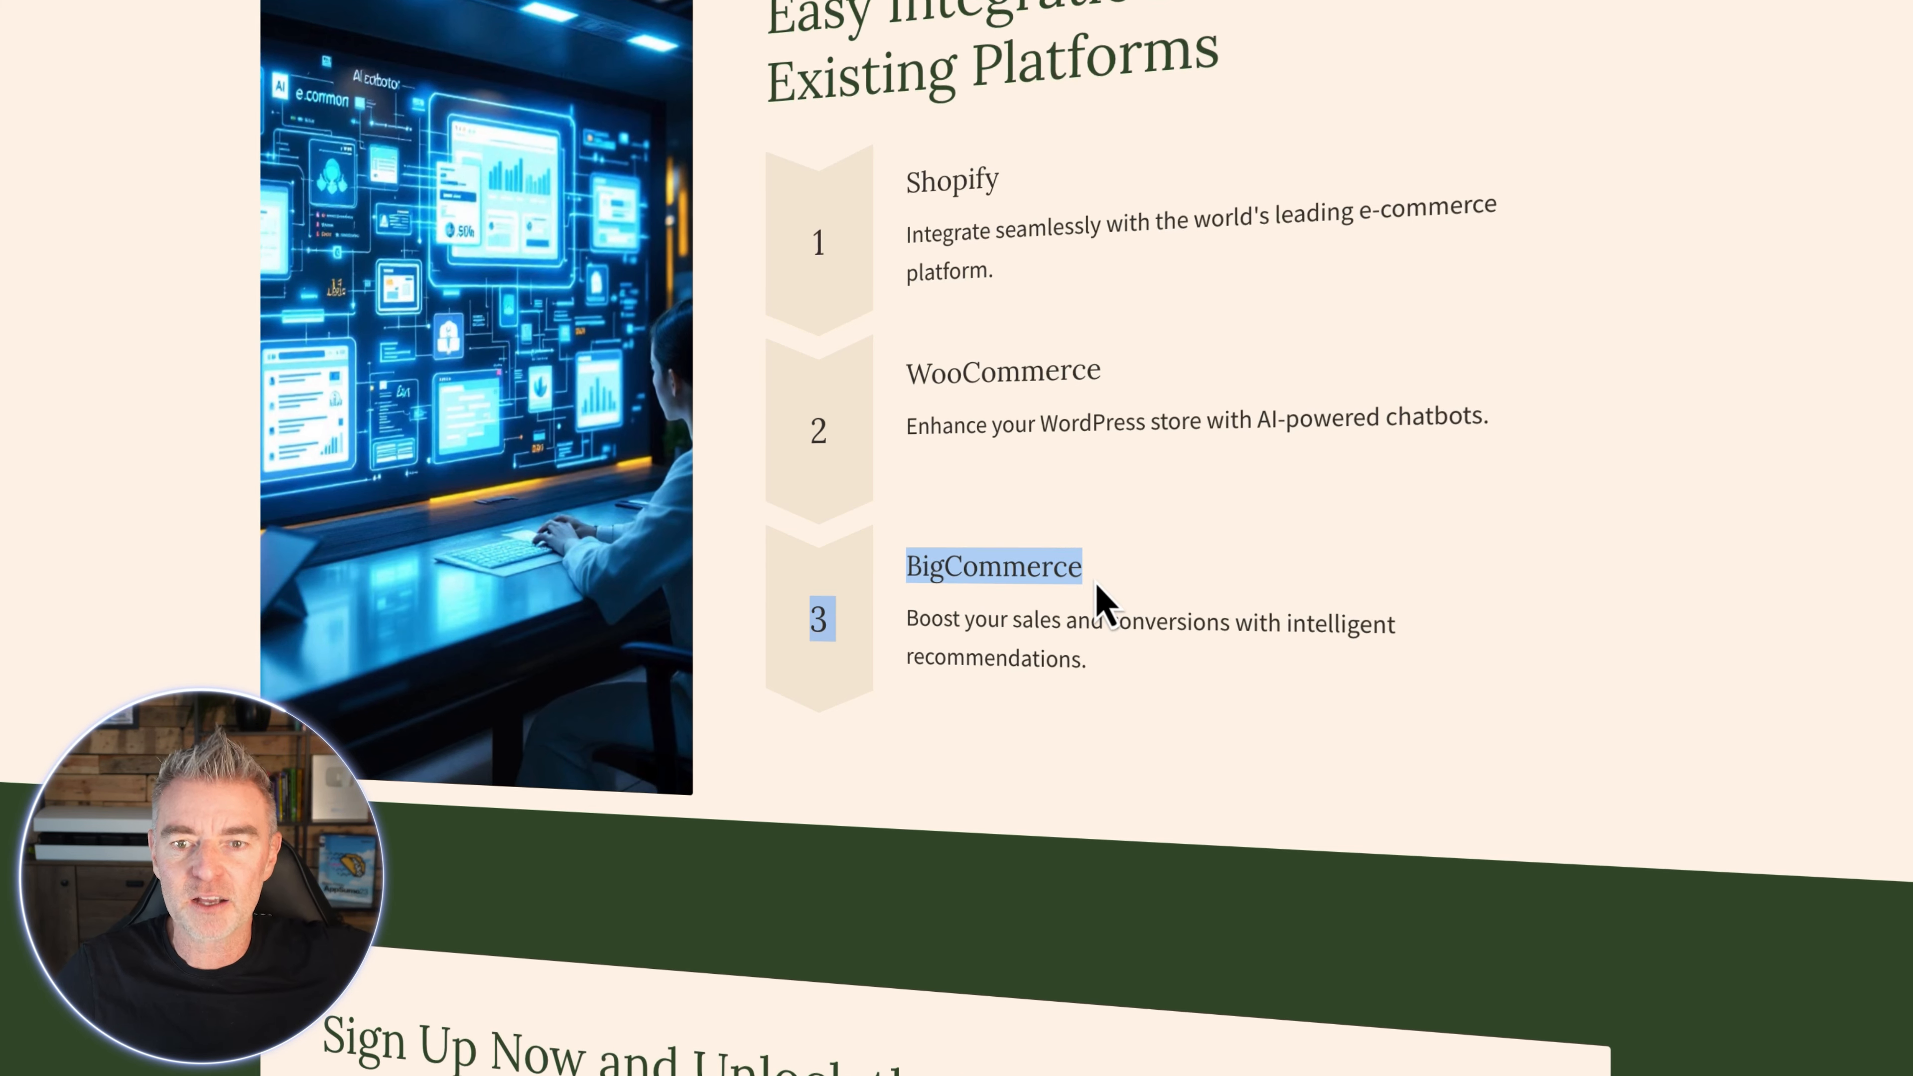
click(1097, 587)
scroll(1096, 582, down, 1)
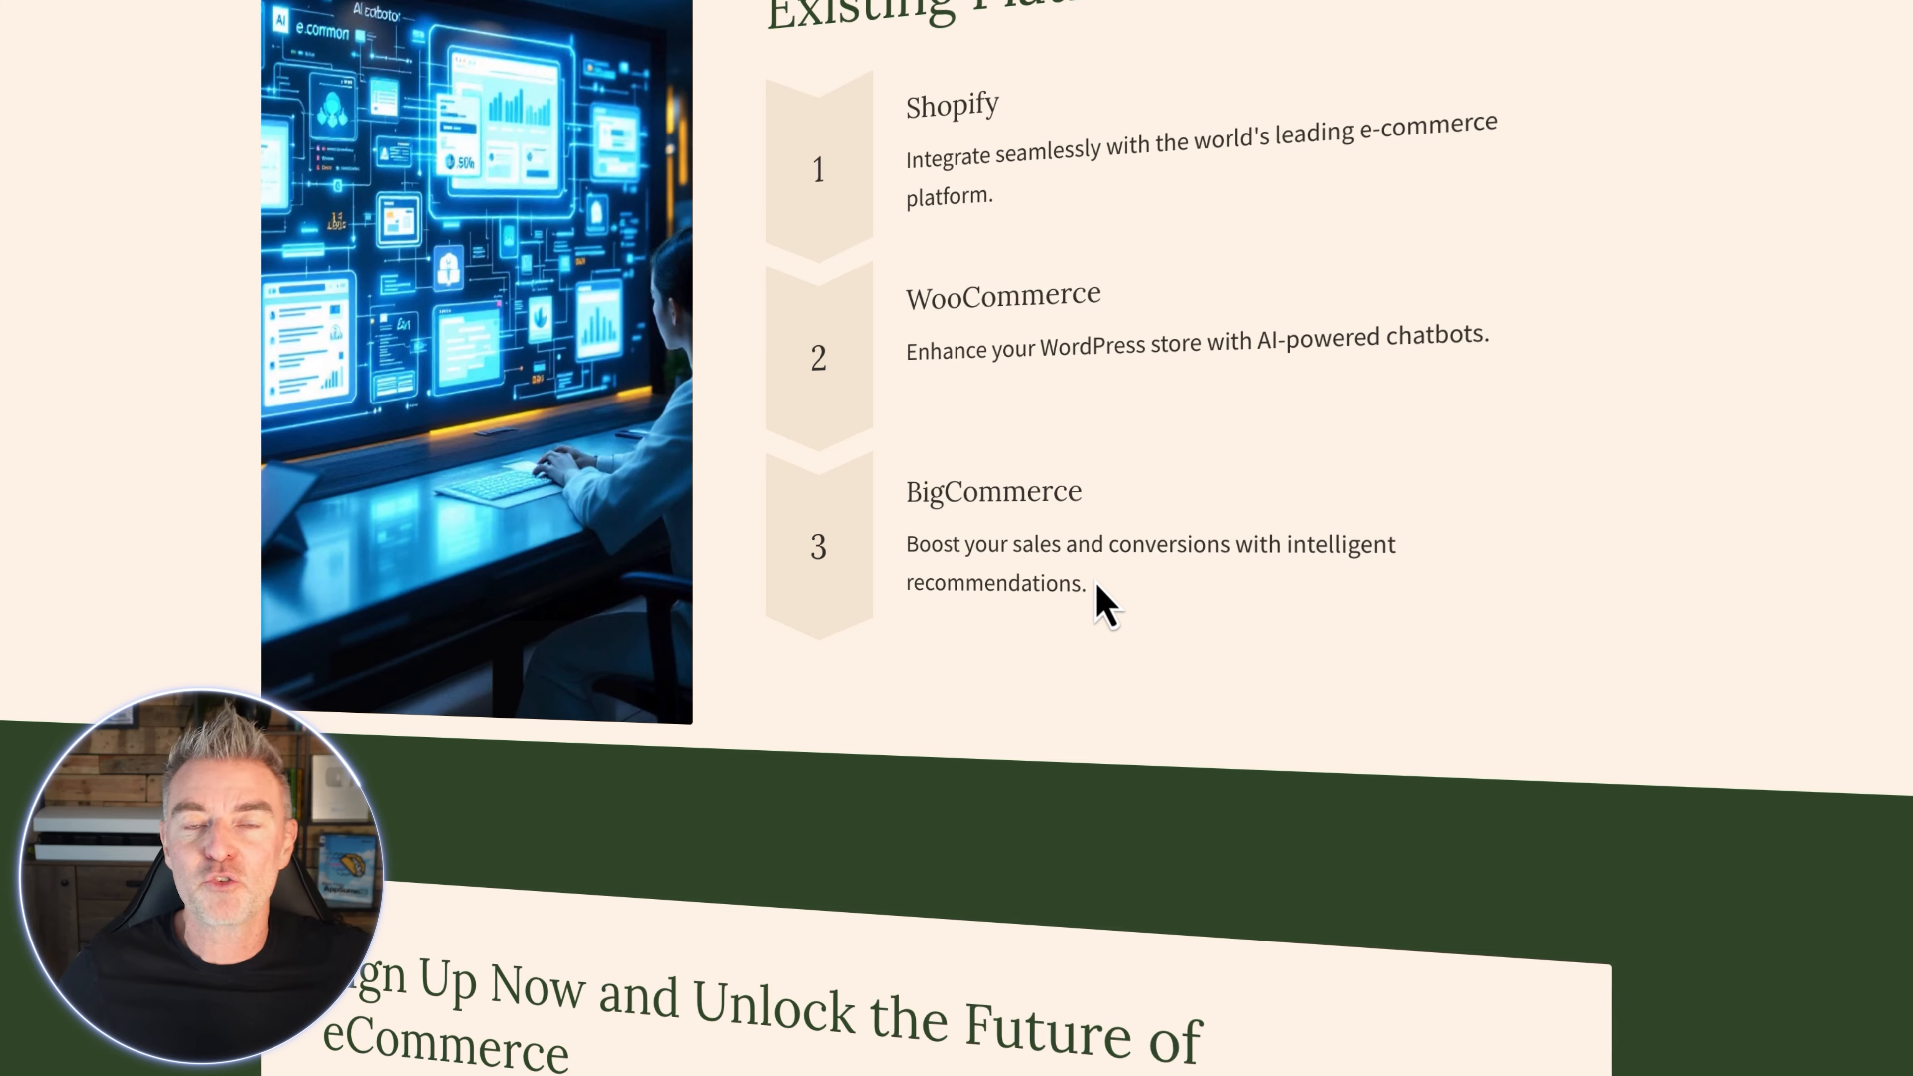
scroll(1096, 584, down, 3)
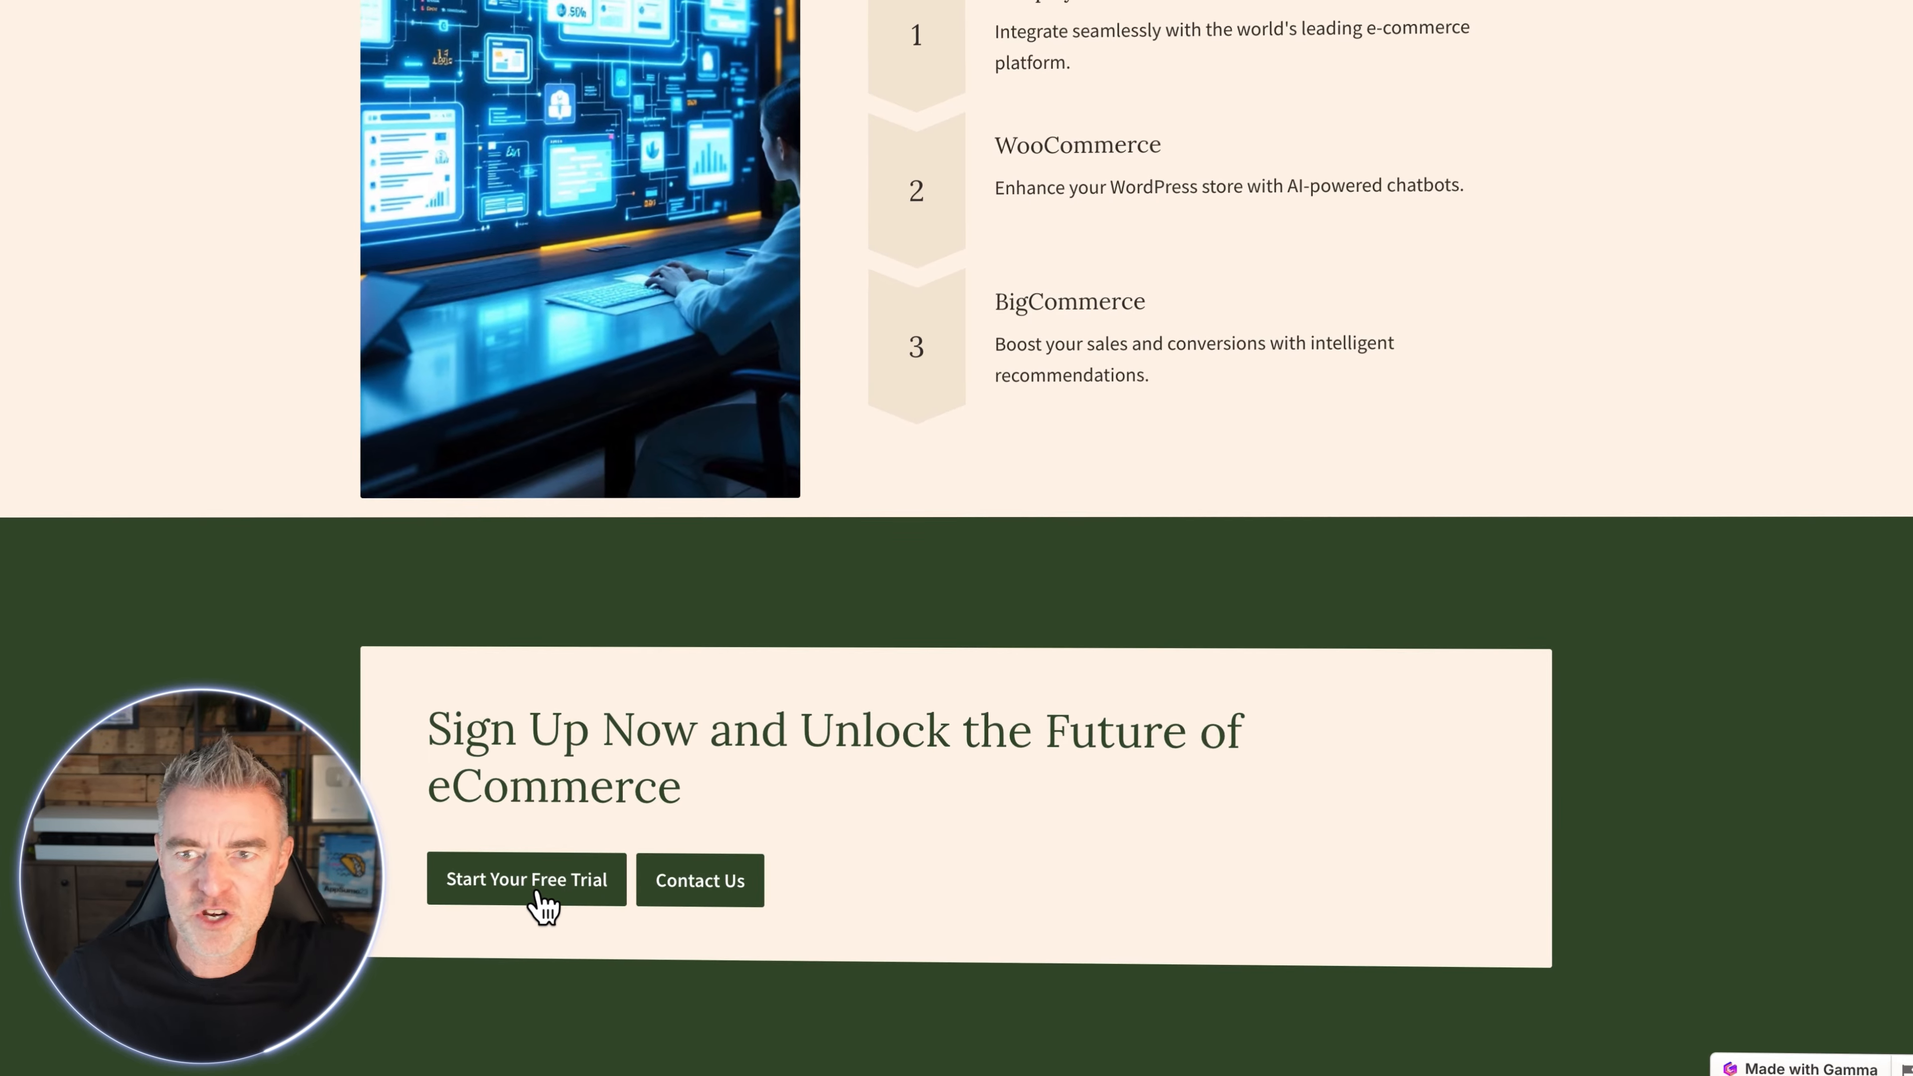
scroll(1269, 384, up, 12)
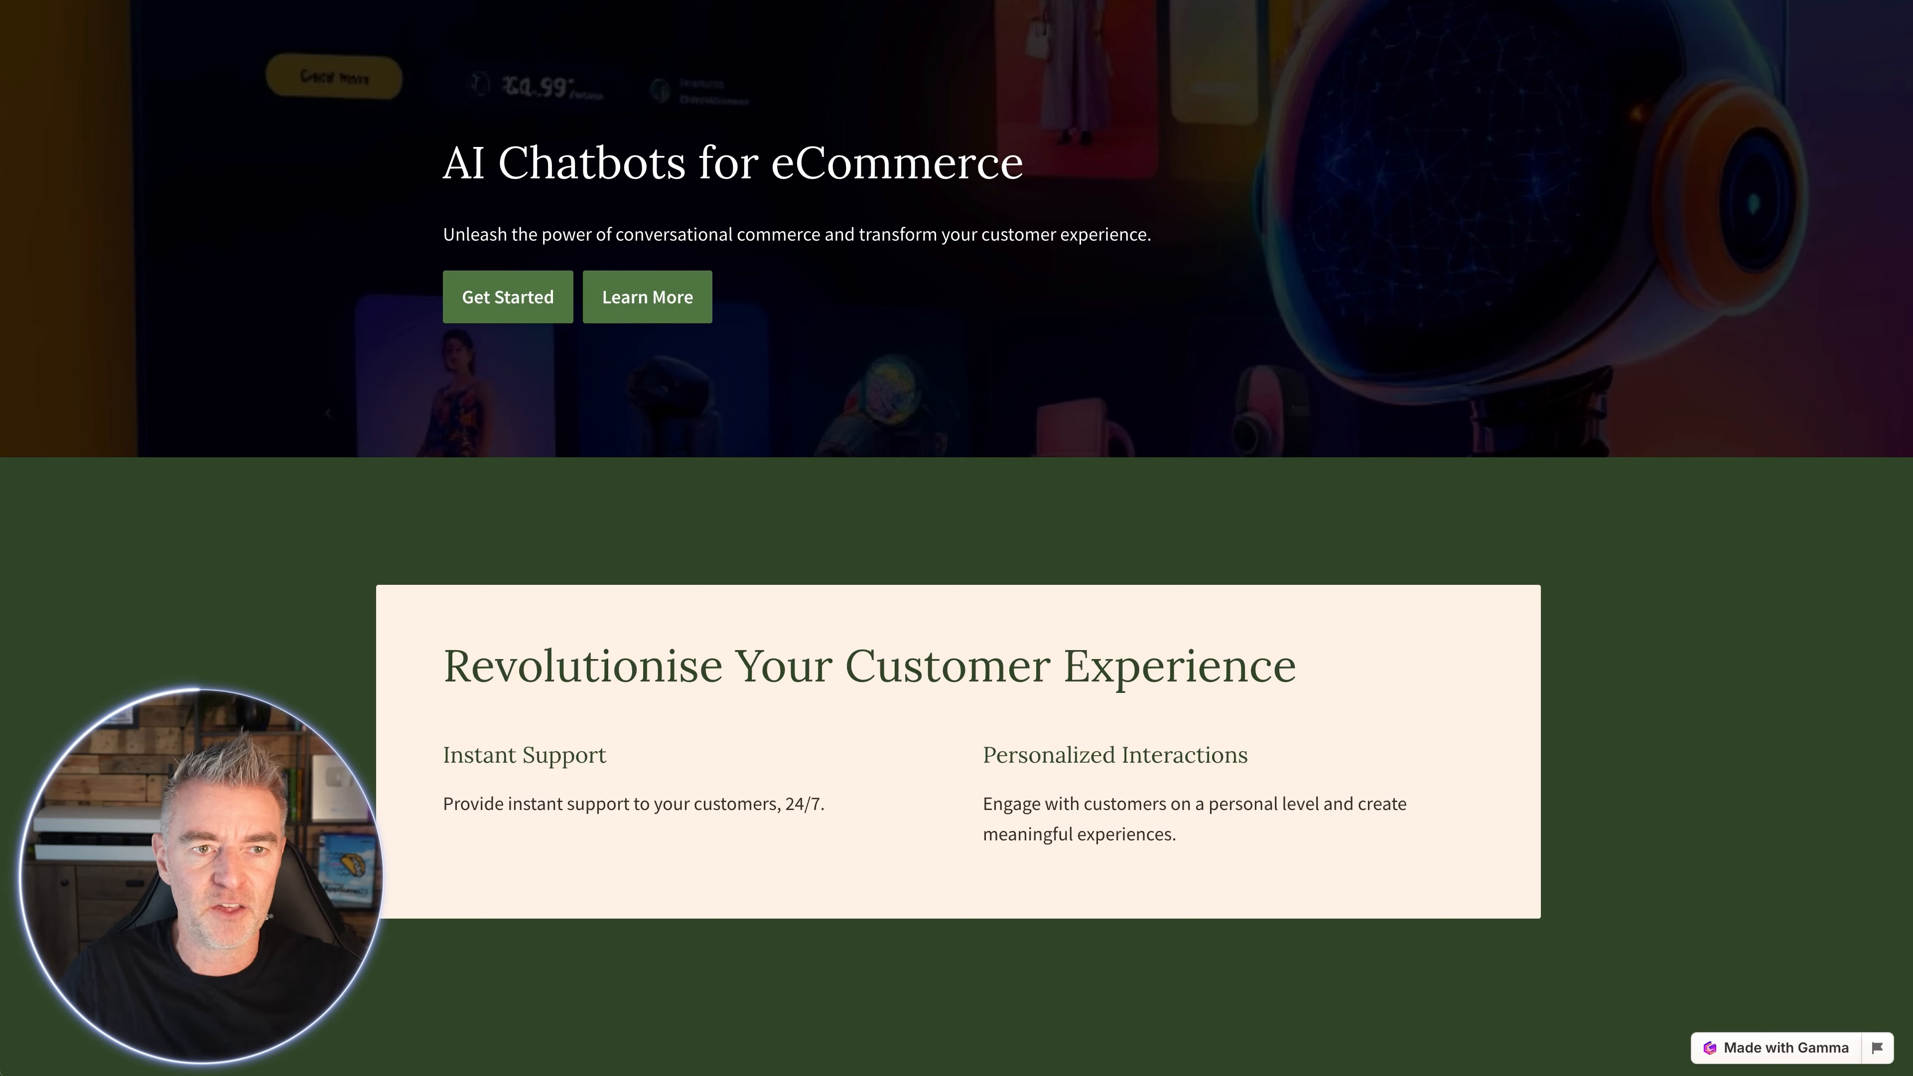
key(ctrl+shift+Tab)
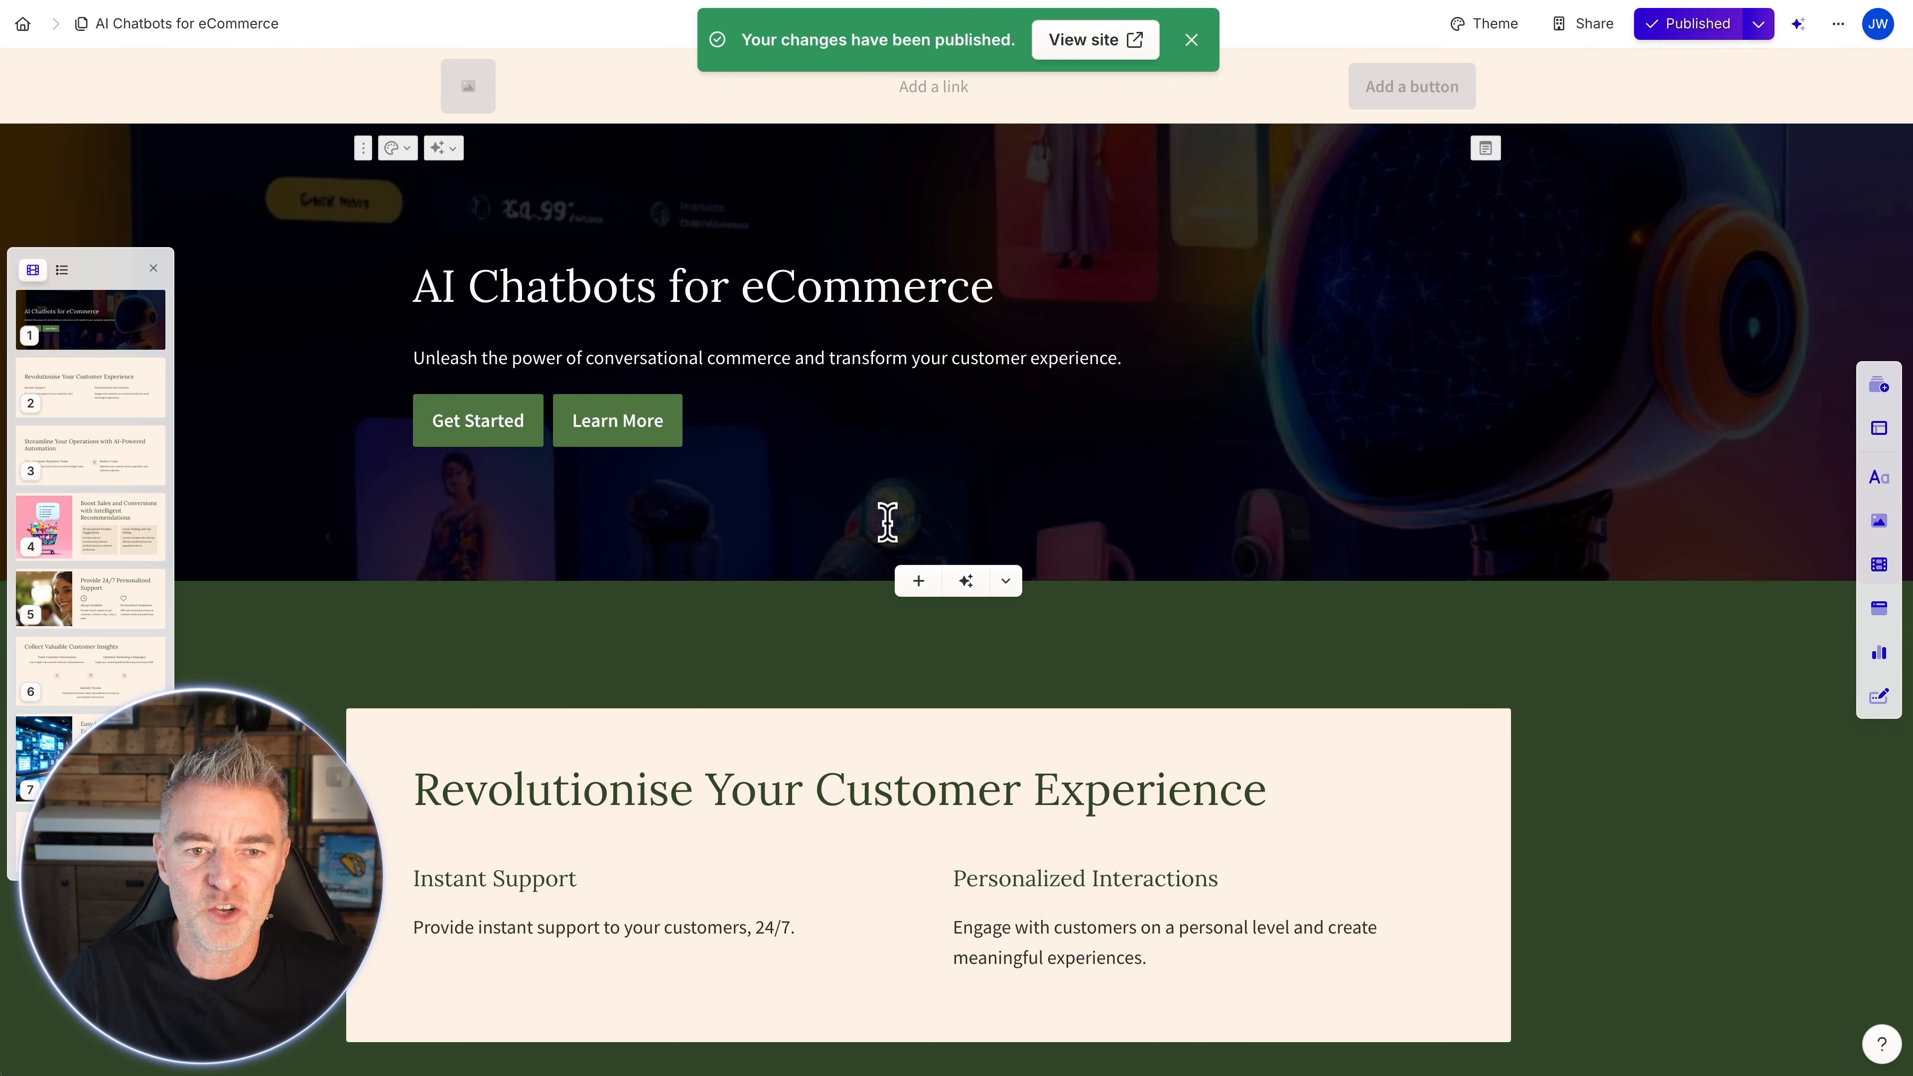